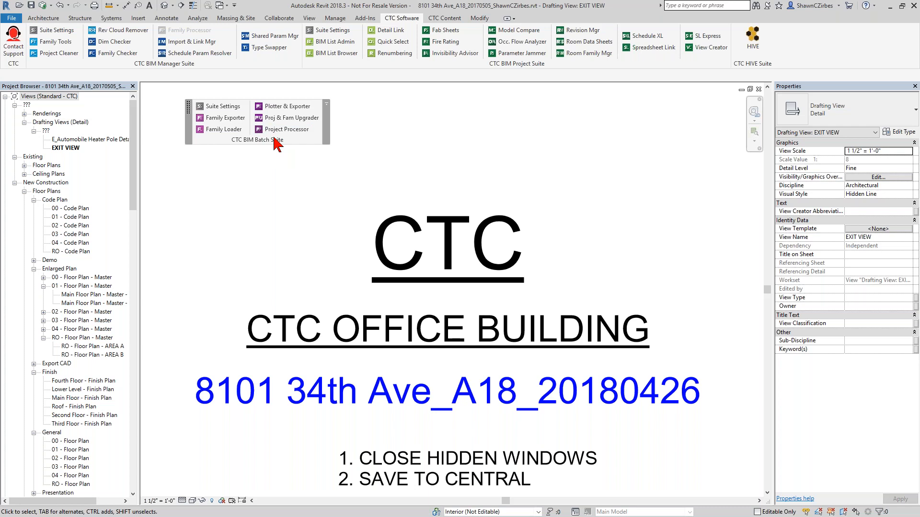
- Reposition the floating CTC BIM Batch Suite panel within the drawing view
{"action": "left_click_drag", "start_coordinate": [274, 143], "coordinate": [289, 127]}
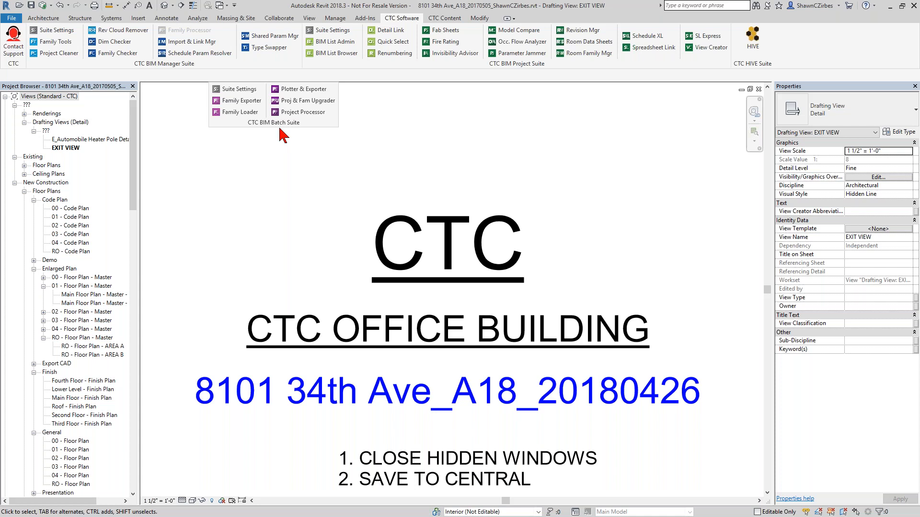
{"action": "mouse_move", "coordinate": [269, 124]}
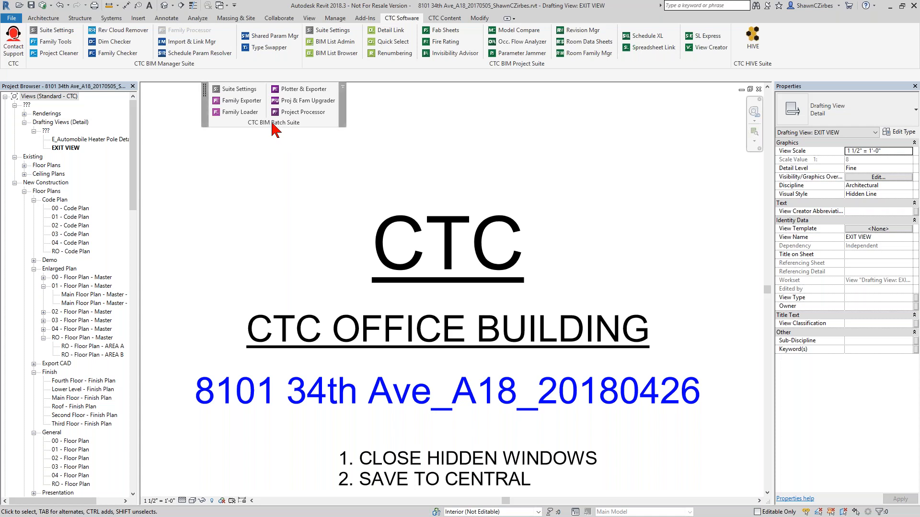
{"action": "left_click_drag", "start_coordinate": [272, 123], "coordinate": [269, 137]}
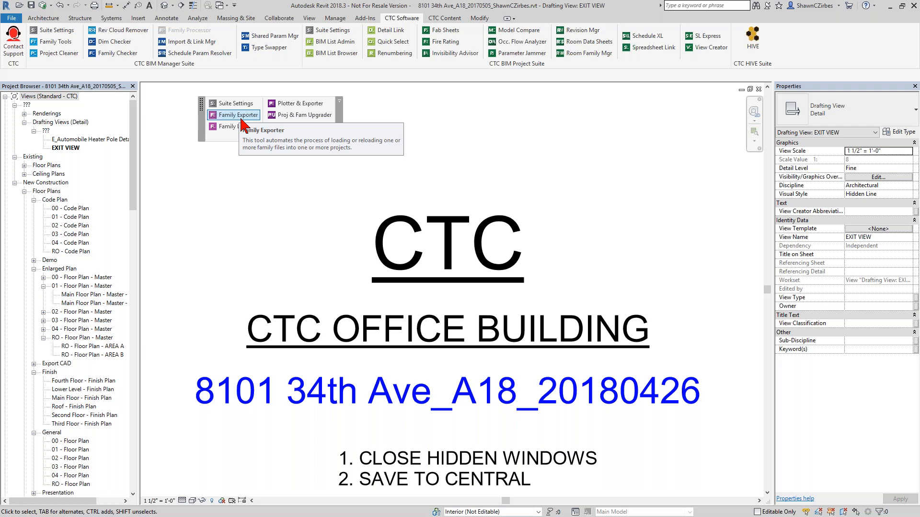
- Expand the Doors families in the project browser and select Door-Upward_Acting-ICS through Doors_Int_Dbl_Flush
{"action": "left_click_drag", "start_coordinate": [132, 171], "coordinate": [123, 474]}
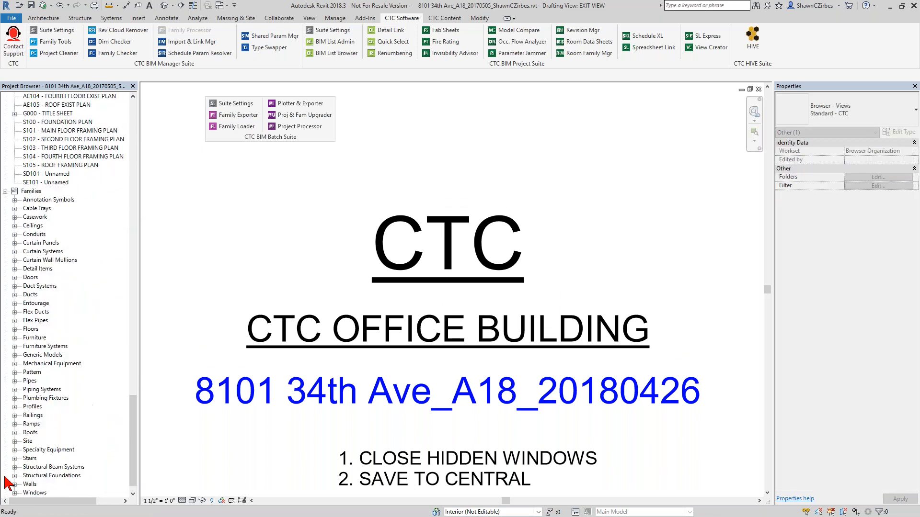
{"action": "left_click", "coordinate": [14, 278]}
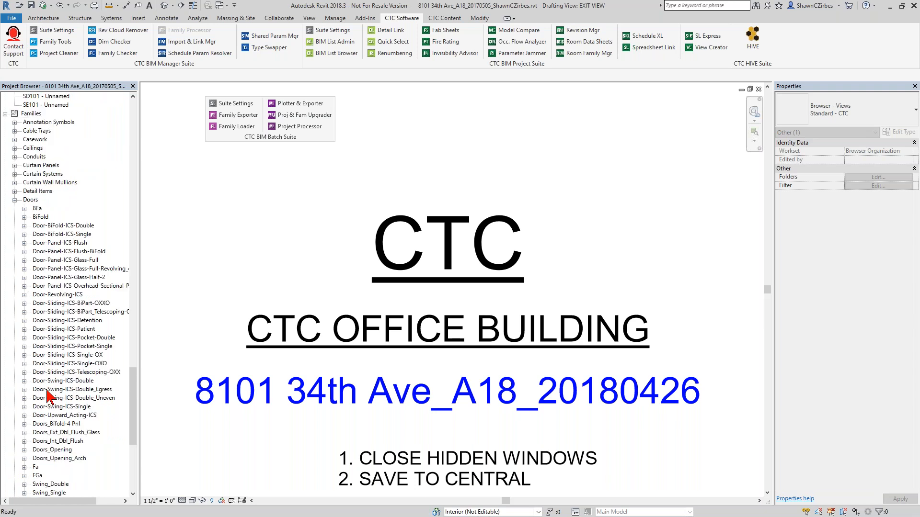
{"action": "scroll", "coordinate": [65, 462], "scroll_direction": "down", "scroll_amount": 2}
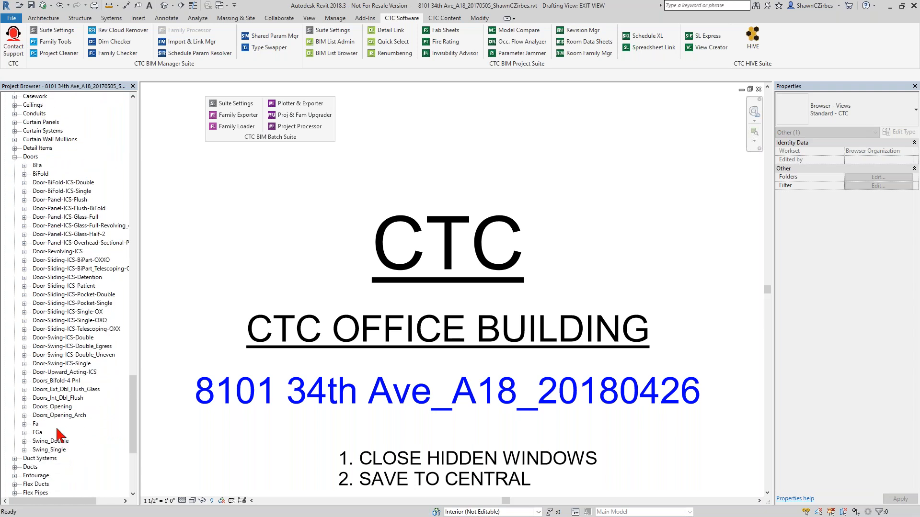
{"action": "left_click", "coordinate": [65, 399]}
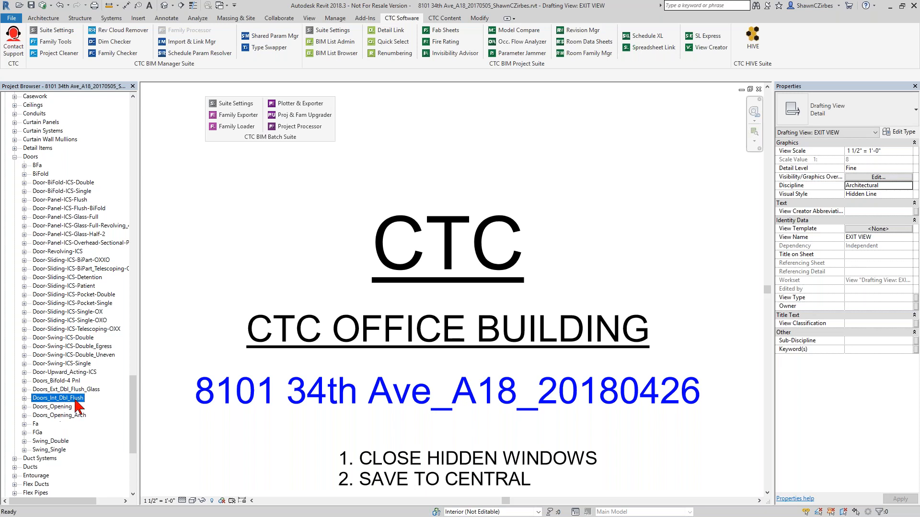
{"action": "left_click", "coordinate": [64, 390], "text": "shift"}
{"action": "left_click", "coordinate": [63, 383], "text": "shift"}
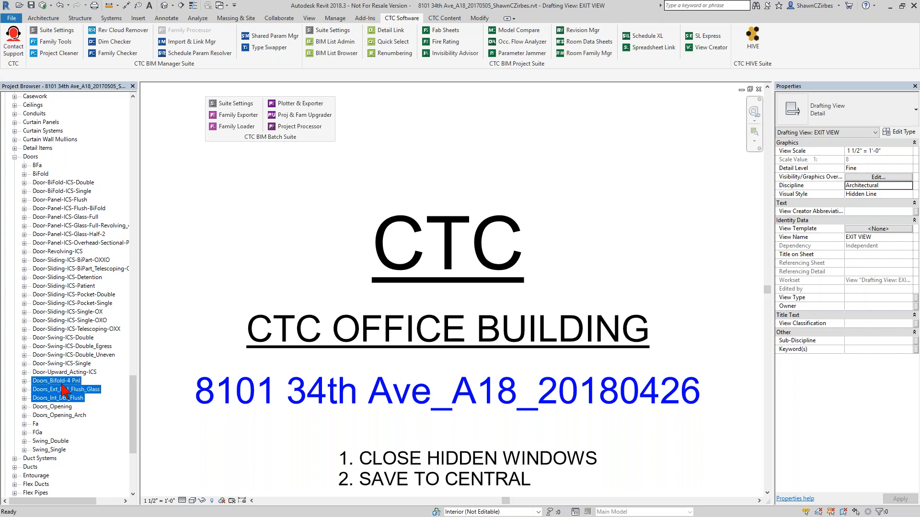
{"action": "left_click", "coordinate": [66, 373], "text": "shift"}
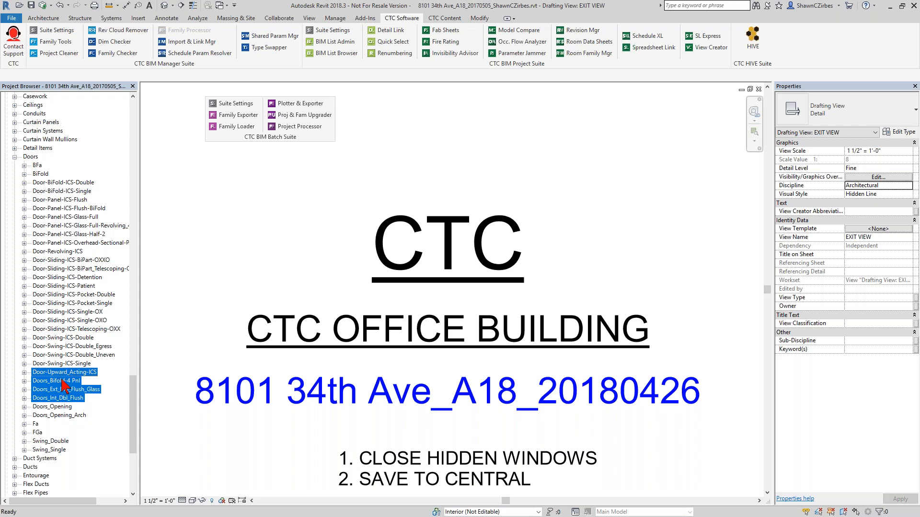
- Inspect the context menus of the selected door families, the Doors category and the Families node
{"action": "right_click", "coordinate": [63, 388]}
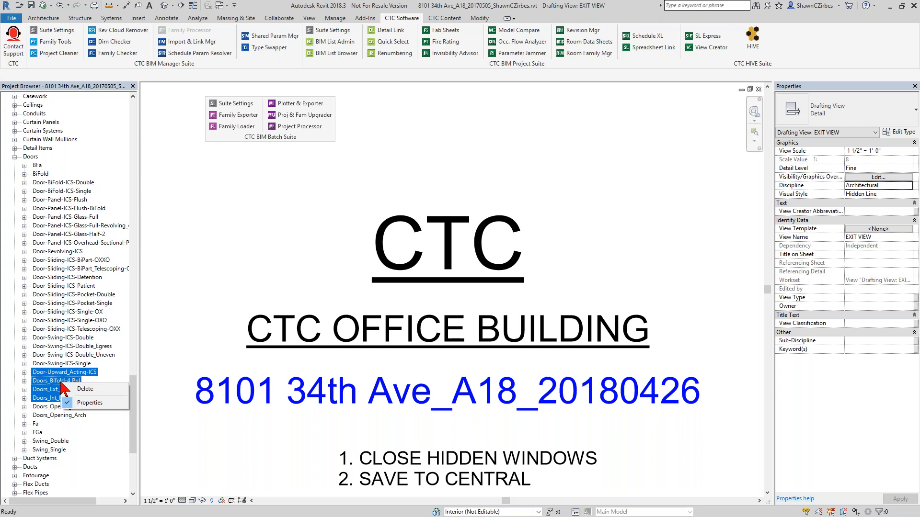
{"action": "left_click", "coordinate": [152, 386]}
{"action": "right_click", "coordinate": [72, 371]}
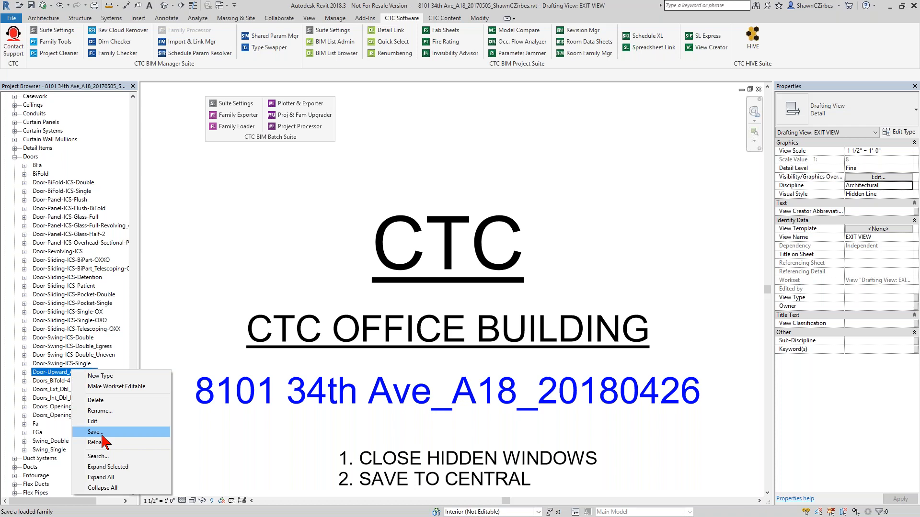
{"action": "left_click", "coordinate": [164, 331]}
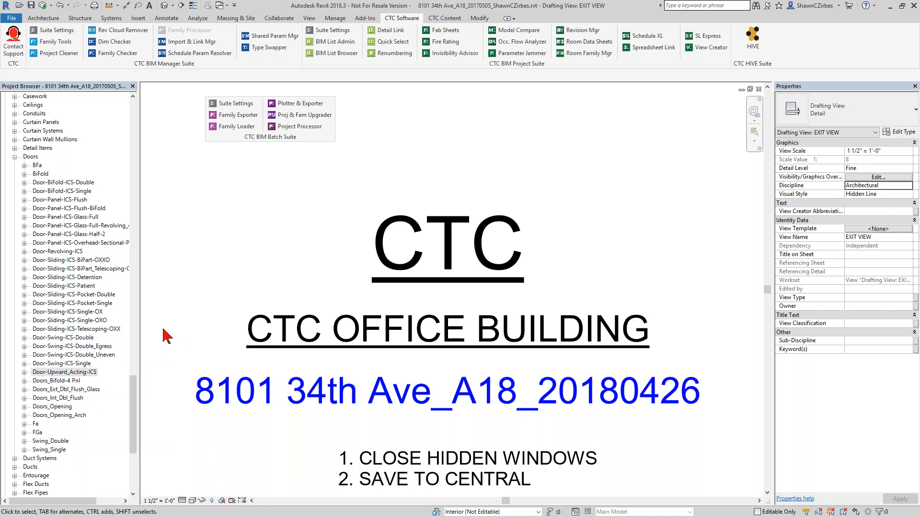
{"action": "right_click", "coordinate": [31, 158]}
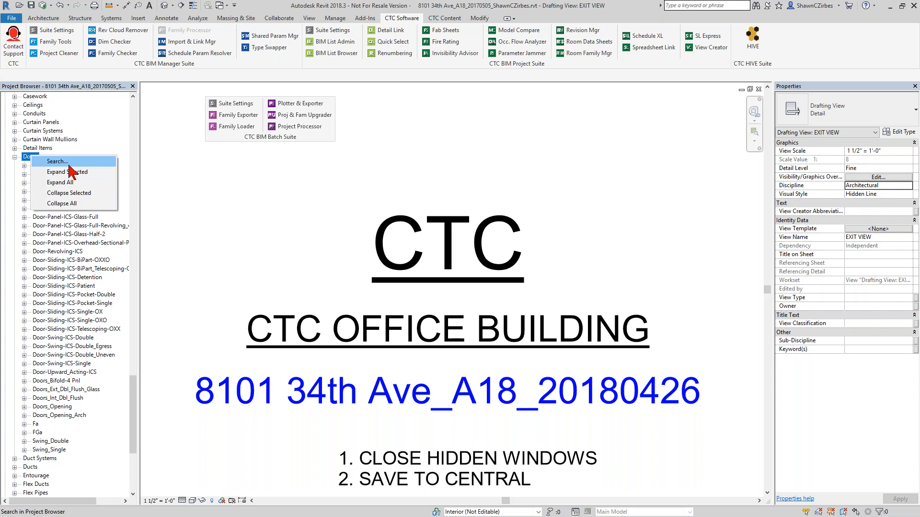
{"action": "left_click", "coordinate": [132, 405]}
{"action": "left_click_drag", "start_coordinate": [132, 404], "coordinate": [133, 395]}
{"action": "right_click", "coordinate": [35, 153]}
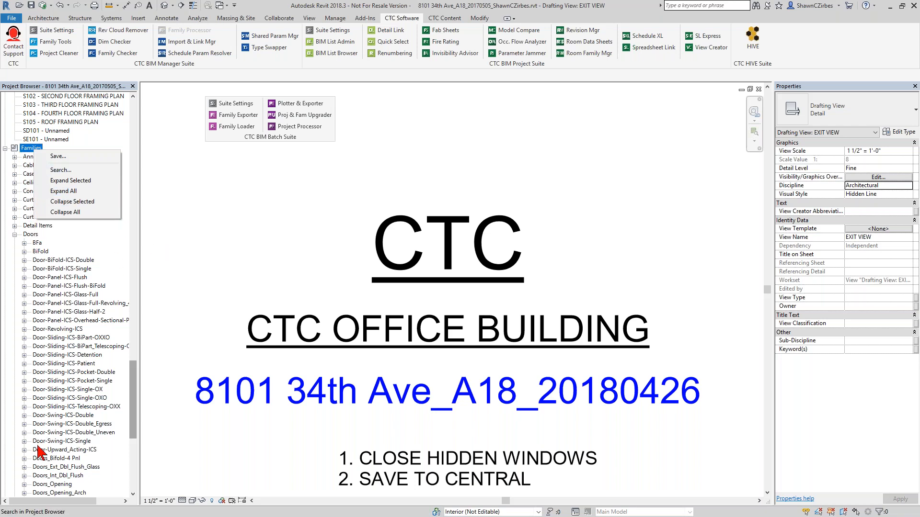
{"action": "left_click", "coordinate": [29, 148]}
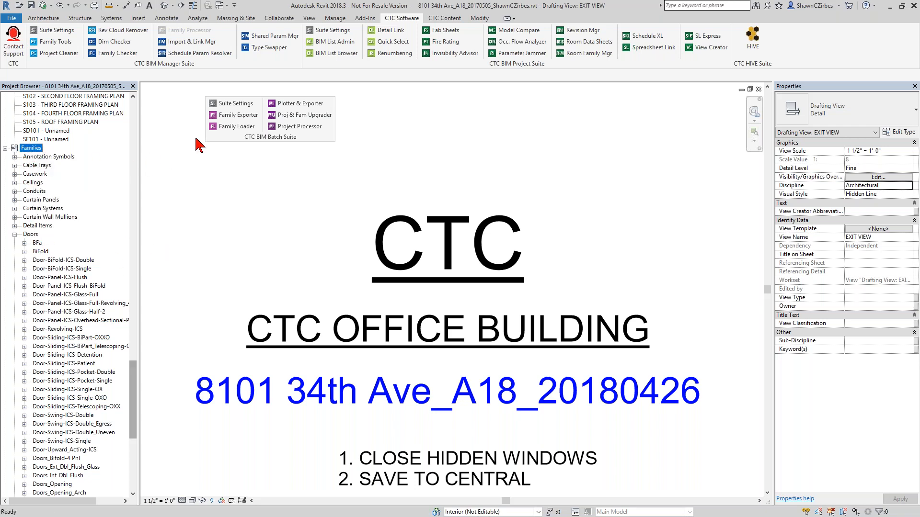
- Open Family Exporter, filter the family list by single, and clear the search
{"action": "left_click", "coordinate": [235, 120]}
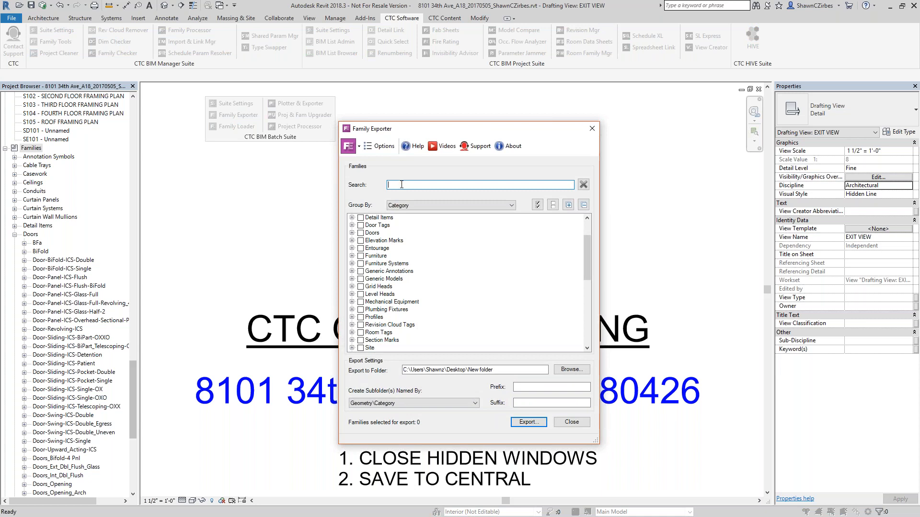
{"action": "type", "text": "single"}
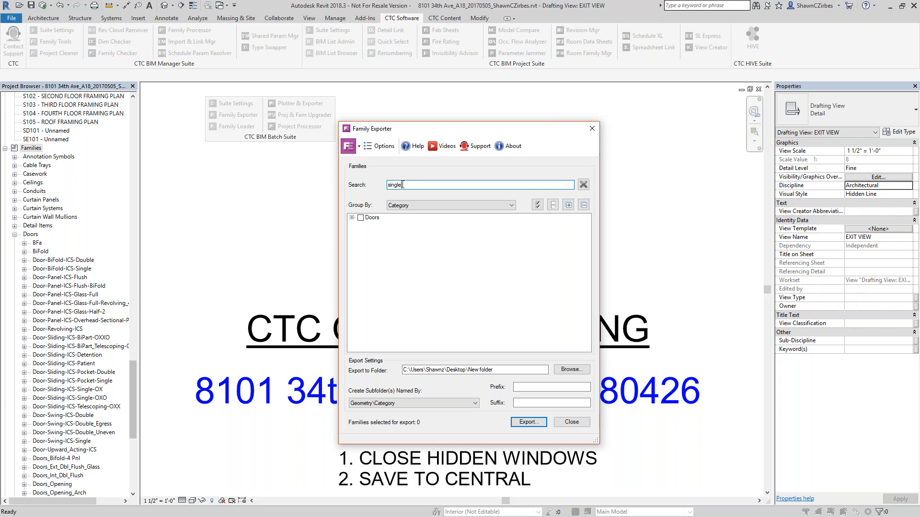
{"action": "left_click", "coordinate": [352, 217]}
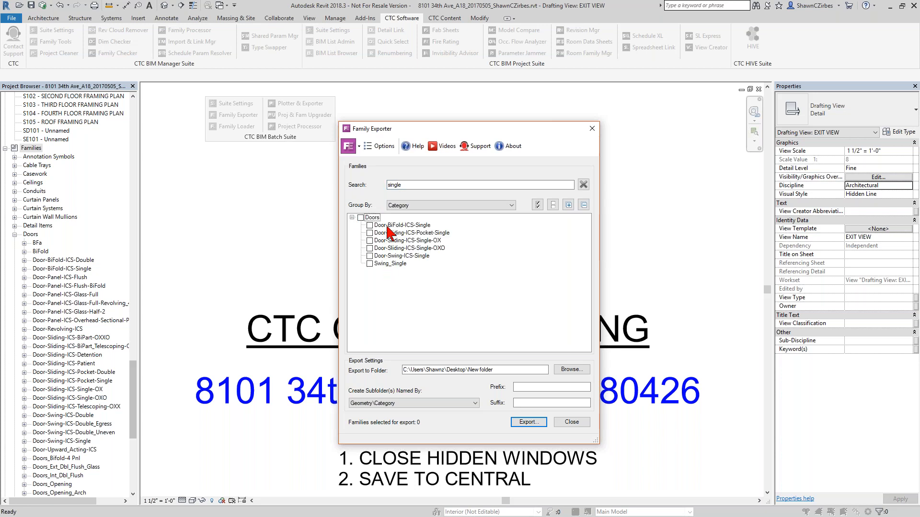
{"action": "left_click", "coordinate": [583, 184]}
- Mark the Windows category for export while leaving the Doors category unchecked
{"action": "left_click", "coordinate": [360, 271]}
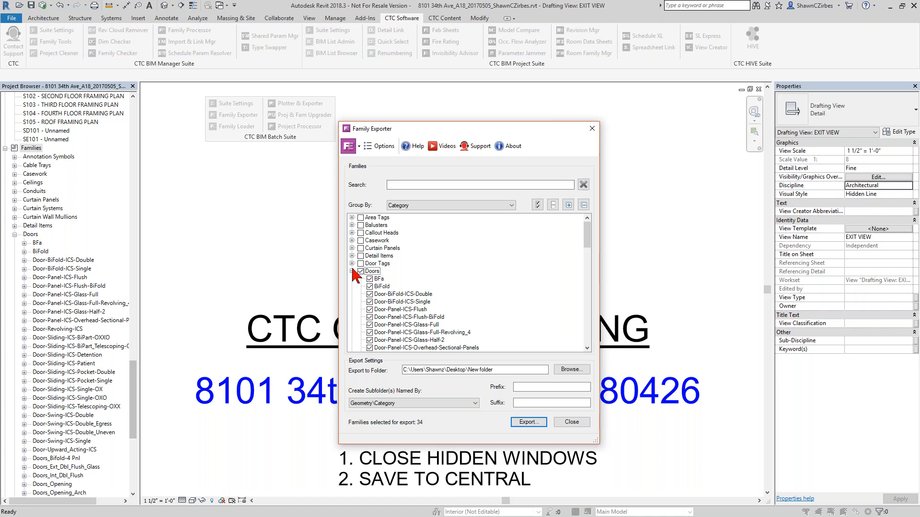
{"action": "left_click", "coordinate": [352, 271]}
{"action": "scroll", "coordinate": [359, 297], "scroll_direction": "down", "scroll_amount": 8}
{"action": "left_click", "coordinate": [360, 309]}
{"action": "scroll", "coordinate": [376, 319], "scroll_direction": "up", "scroll_amount": 4}
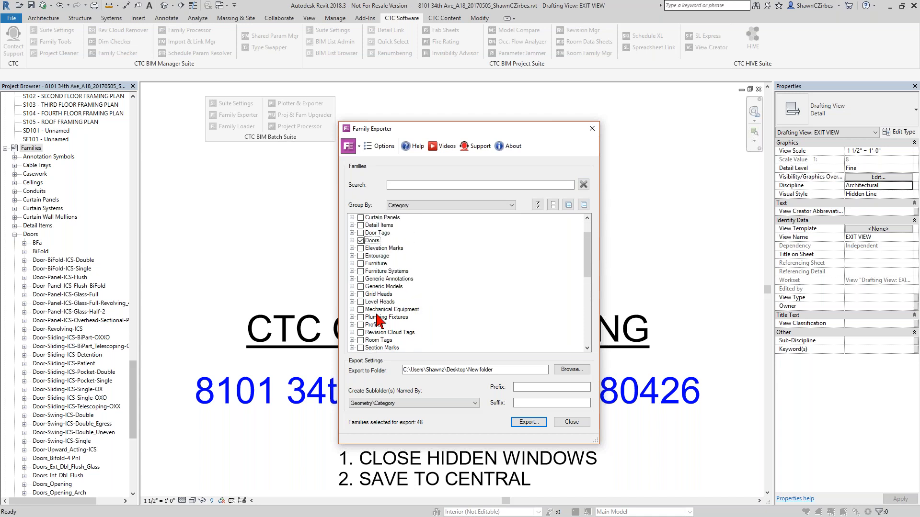
{"action": "left_click", "coordinate": [352, 241]}
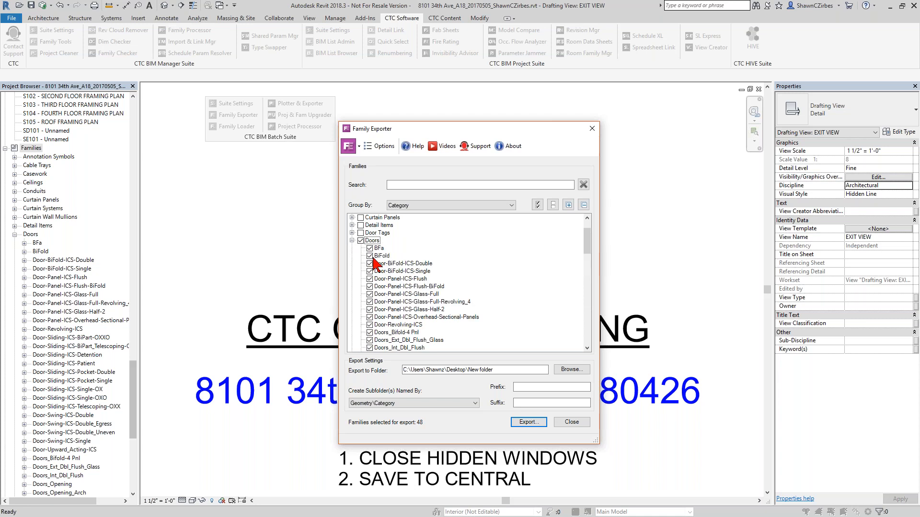
{"action": "left_click", "coordinate": [360, 241]}
- Check the Doors_Bifold-4 Pnl, Doors_Ext_Dbl_Flush_Glass, Doors_Int_Dbl_Flush, Doors_Opening and Doors_Opening_Arch families
{"action": "scroll", "coordinate": [376, 288], "scroll_direction": "down", "scroll_amount": 3}
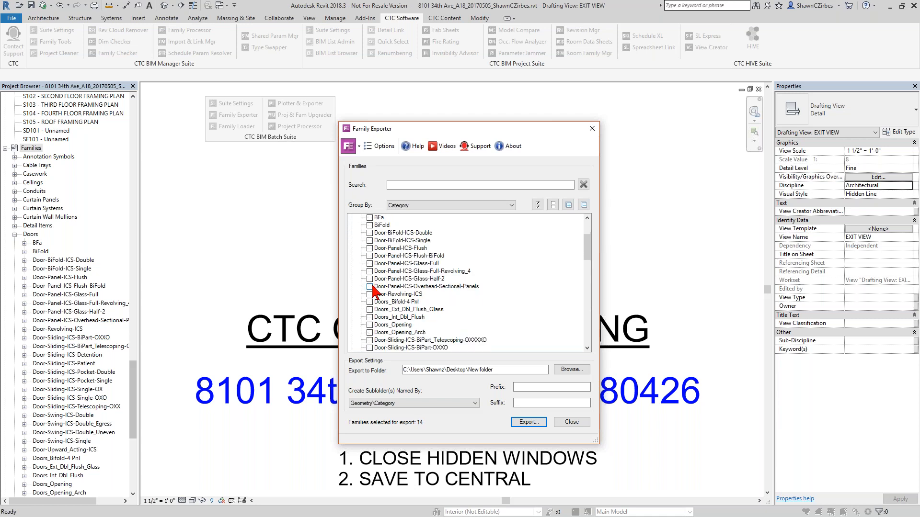
{"action": "scroll", "coordinate": [376, 326], "scroll_direction": "down", "scroll_amount": 5}
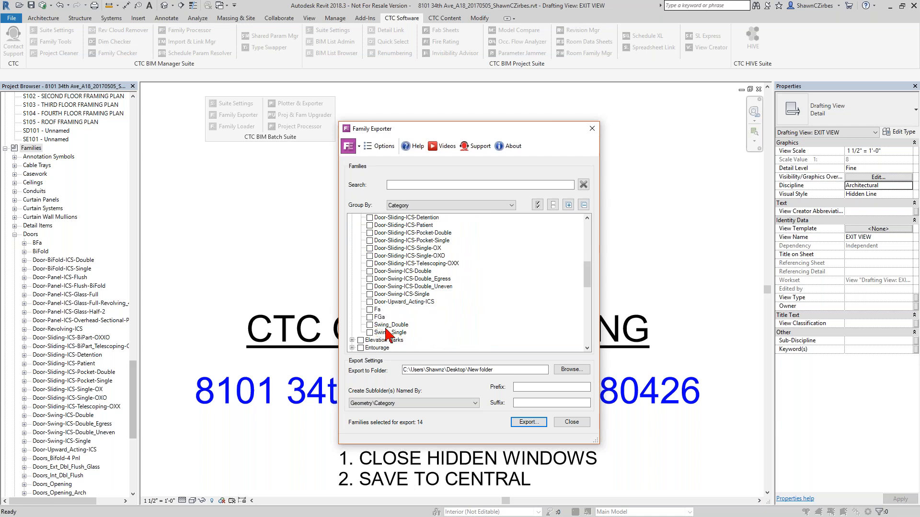
{"action": "scroll", "coordinate": [386, 307], "scroll_direction": "up", "scroll_amount": 3}
{"action": "scroll", "coordinate": [386, 303], "scroll_direction": "up", "scroll_amount": 2}
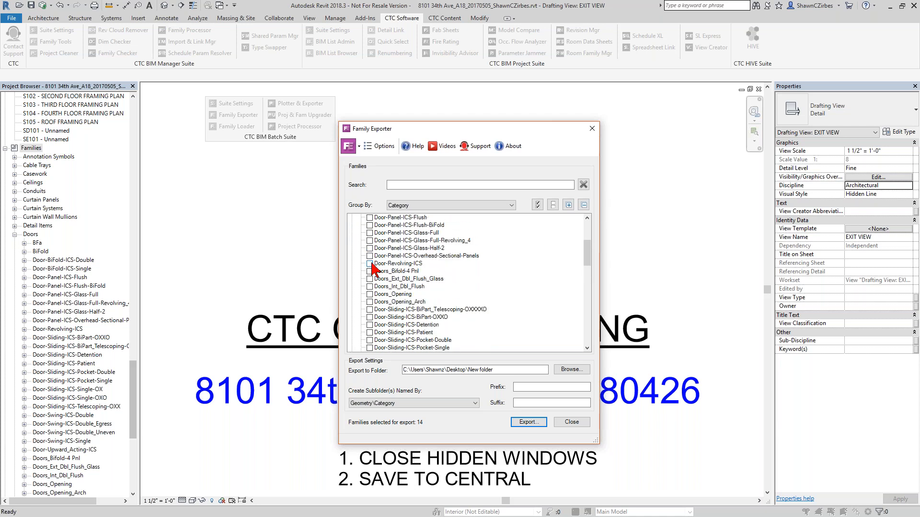
{"action": "left_click", "coordinate": [370, 265]}
{"action": "left_click", "coordinate": [371, 272]}
{"action": "left_click", "coordinate": [372, 280]}
{"action": "left_click", "coordinate": [370, 287]}
{"action": "left_click", "coordinate": [371, 294]}
{"action": "left_click", "coordinate": [373, 303]}
- Check the Title Blocks, View Titles and Wall Tags categories for export
{"action": "left_click_drag", "start_coordinate": [403, 372], "coordinate": [503, 375]}
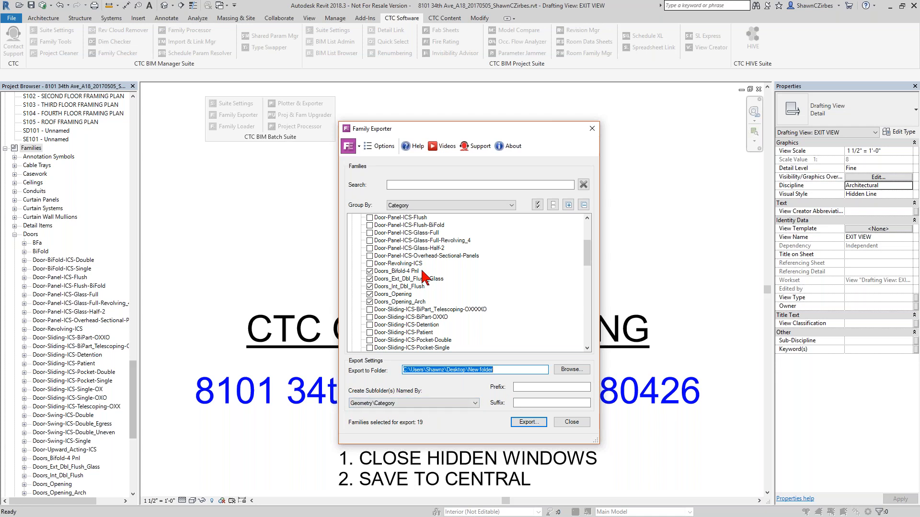
{"action": "left_click", "coordinate": [474, 283]}
{"action": "scroll", "coordinate": [454, 278], "scroll_direction": "up", "scroll_amount": 2}
{"action": "scroll", "coordinate": [455, 277], "scroll_direction": "up", "scroll_amount": 1}
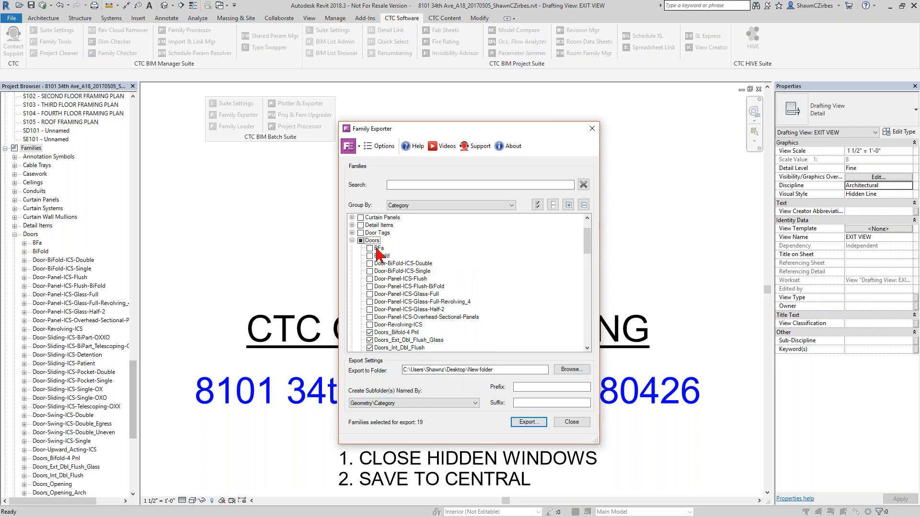
{"action": "left_click", "coordinate": [352, 240]}
{"action": "scroll", "coordinate": [382, 275], "scroll_direction": "down", "scroll_amount": 5}
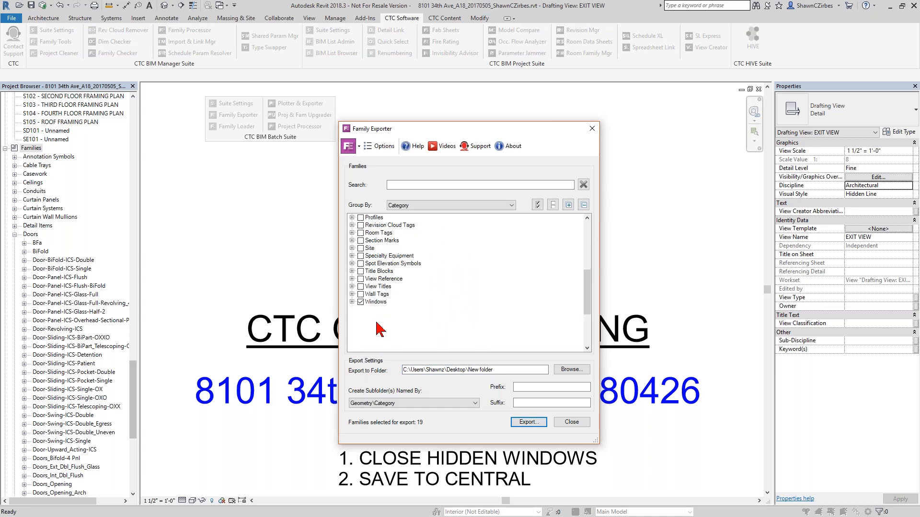
{"action": "left_click", "coordinate": [357, 289]}
{"action": "left_click", "coordinate": [360, 271]}
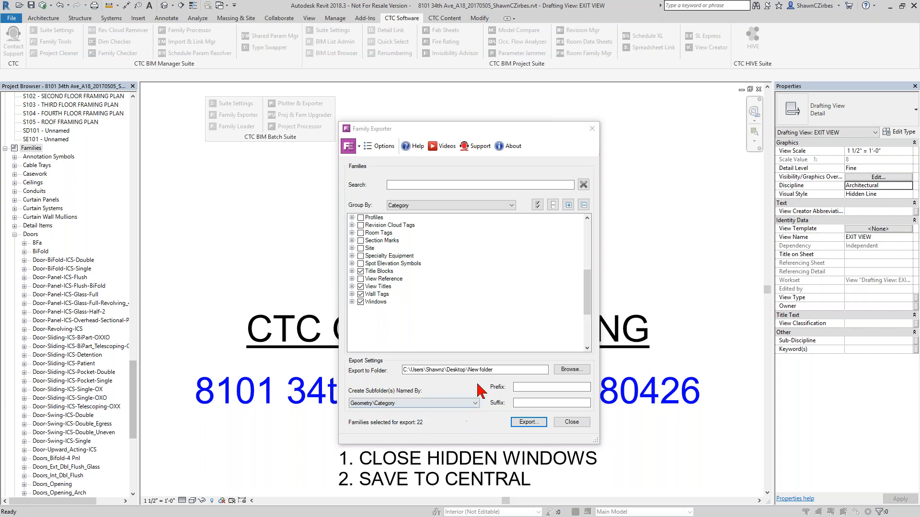
- Close the Family Exporter dialog without exporting
{"action": "left_click_drag", "start_coordinate": [469, 371], "coordinate": [500, 372]}
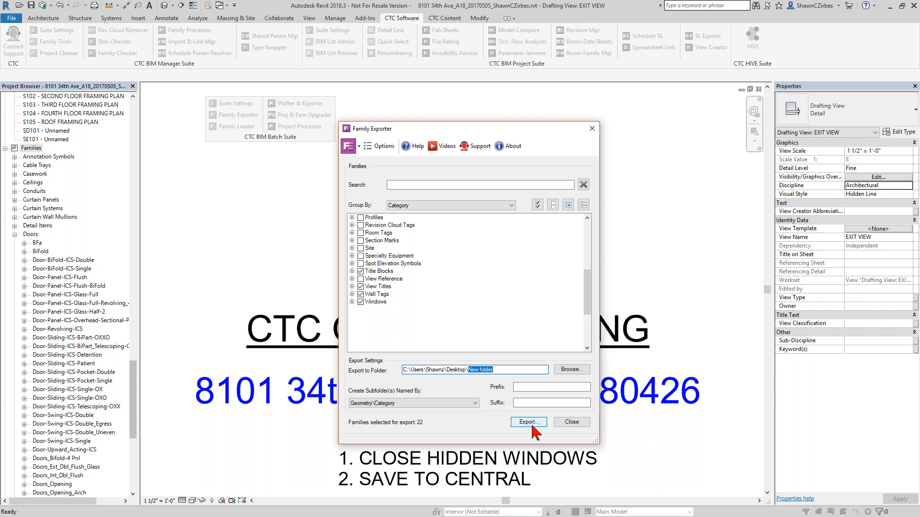
{"action": "left_click", "coordinate": [572, 421]}
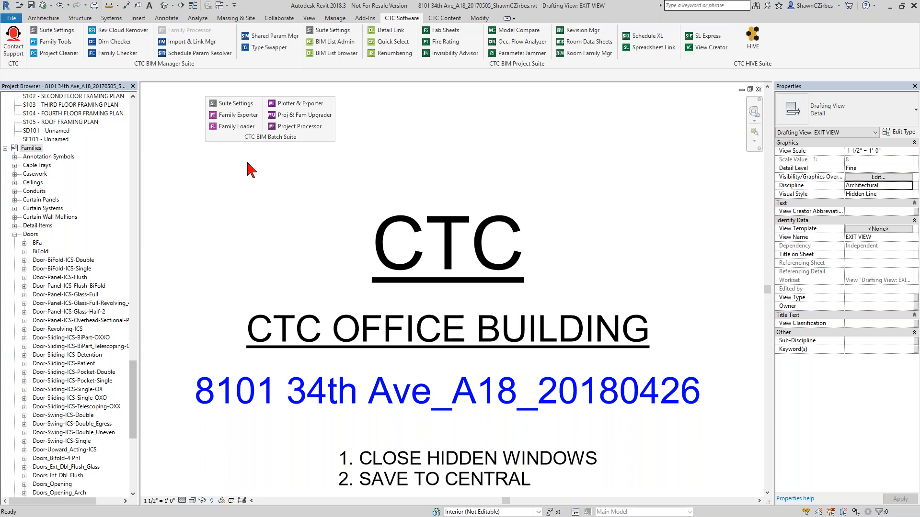
- Open Family Loader and start adding family files to load
{"action": "left_click", "coordinate": [233, 130]}
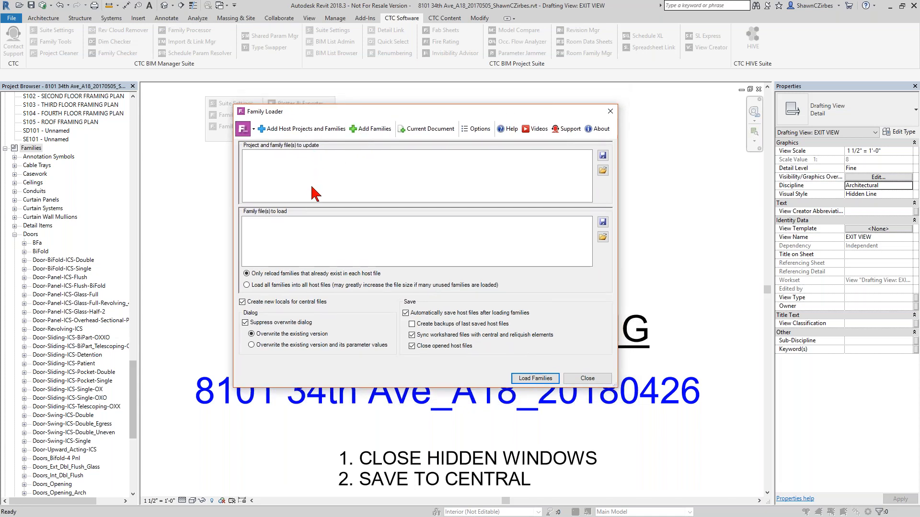
{"action": "left_click", "coordinate": [369, 129]}
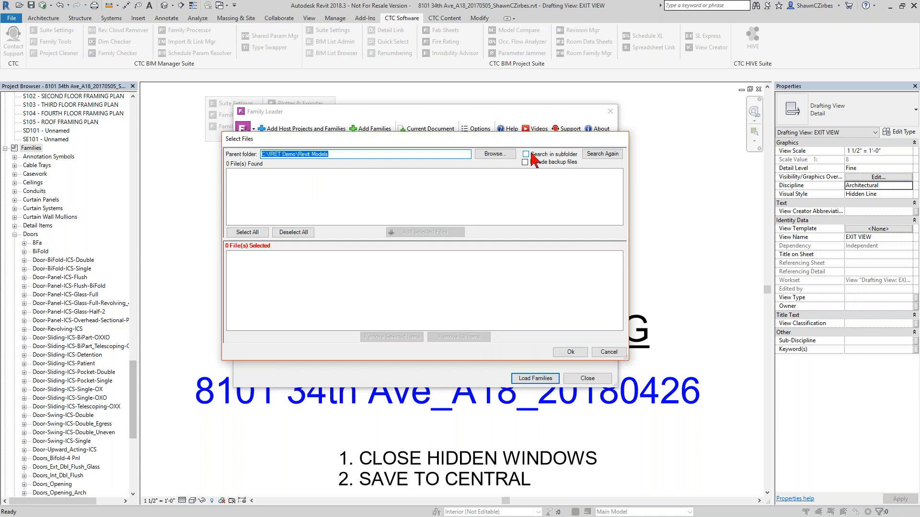
- Set the parent folder to Desktop\Room And Board\Herman Miller for family file selection
{"action": "left_click", "coordinate": [493, 154]}
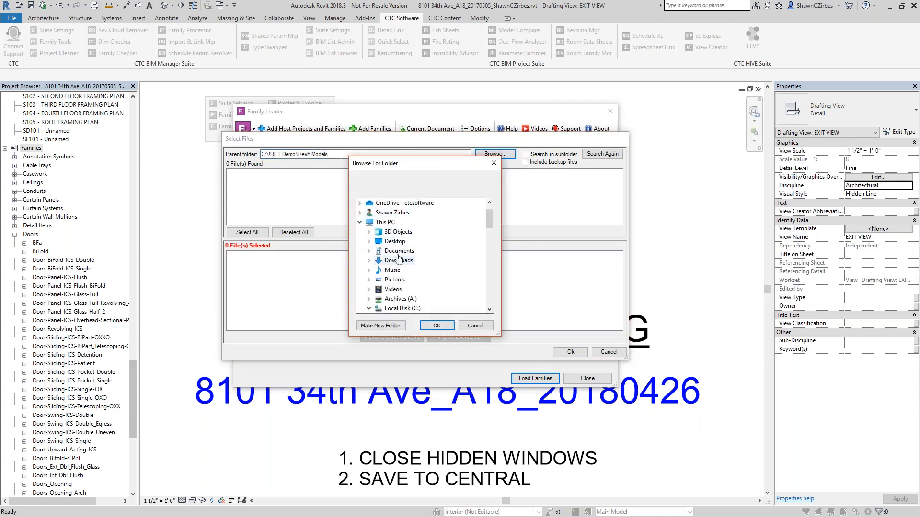
{"action": "double_click", "coordinate": [404, 231]}
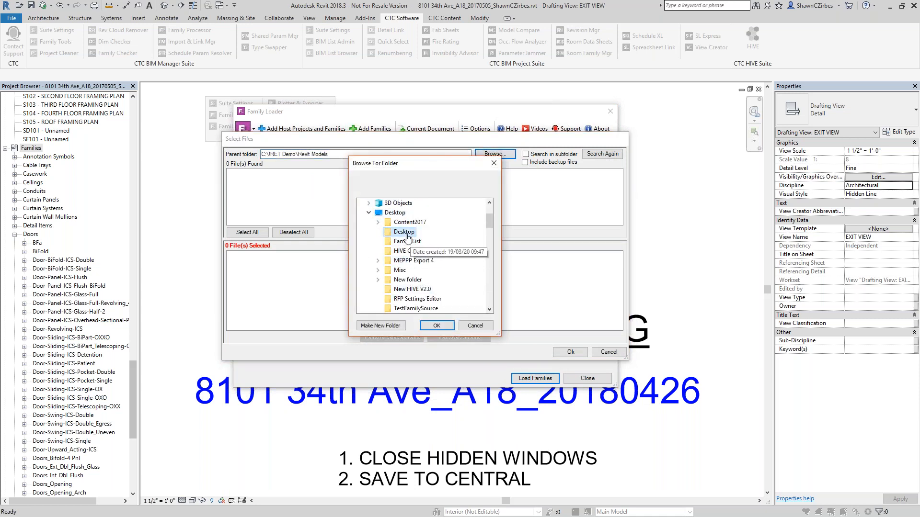
{"action": "left_click", "coordinate": [424, 289]}
{"action": "double_click", "coordinate": [425, 289]}
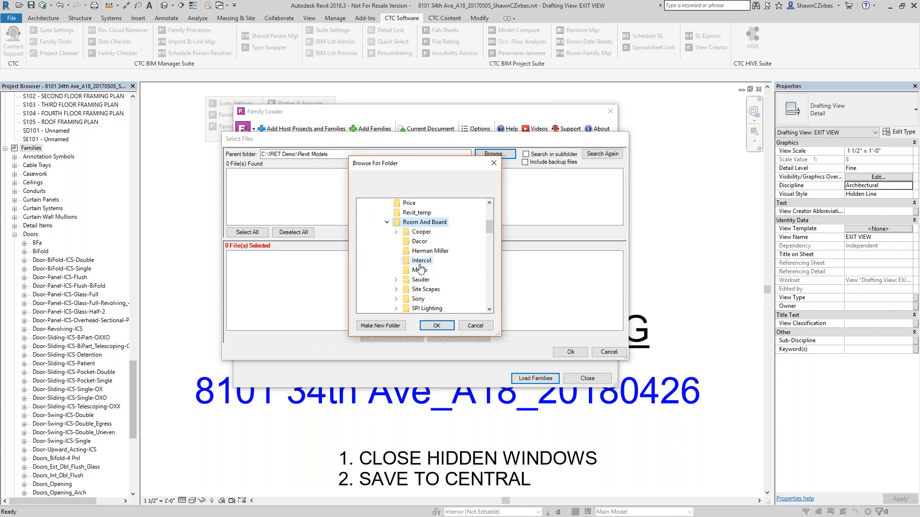
{"action": "left_click", "coordinate": [430, 251]}
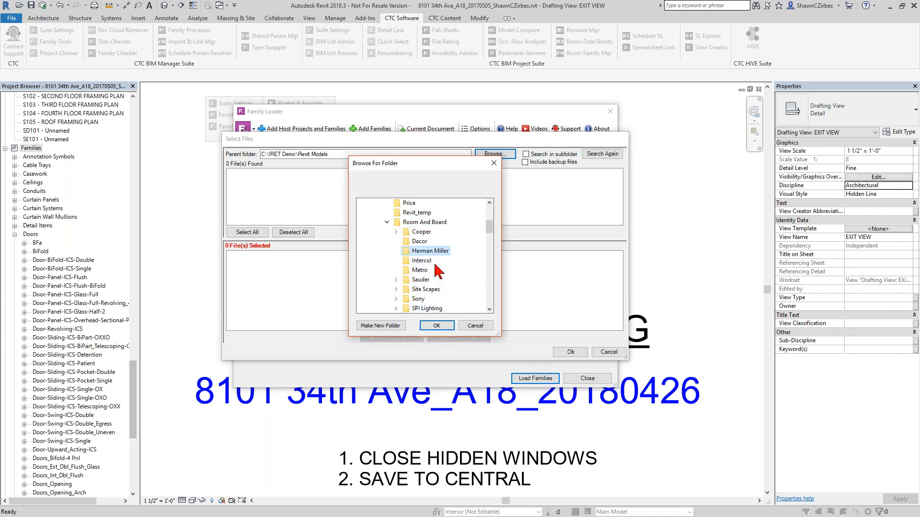
{"action": "left_click", "coordinate": [437, 326]}
- Add the first five Herman Miller family files to the families to load and confirm the selection
{"action": "left_click", "coordinate": [401, 173]}
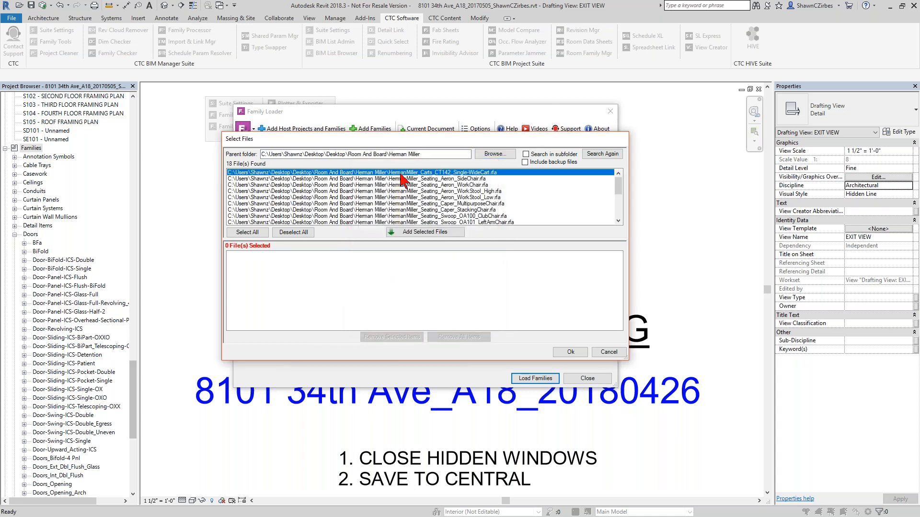
{"action": "left_click", "coordinate": [403, 198], "text": "shift"}
{"action": "left_click", "coordinate": [424, 232]}
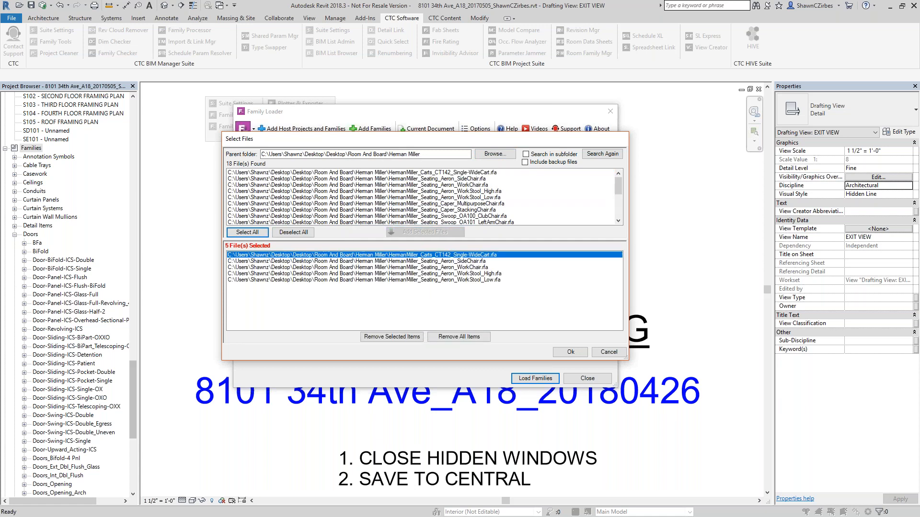
{"action": "left_click", "coordinate": [569, 352]}
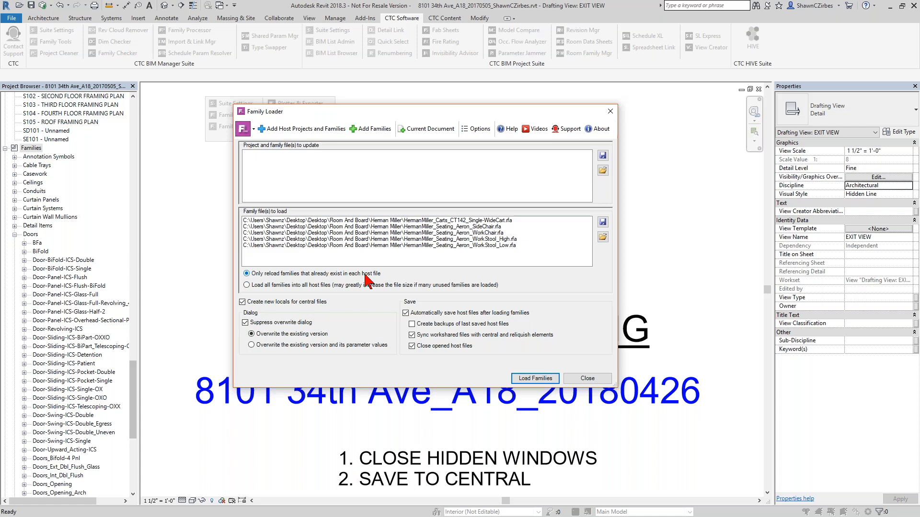
- Set Family Loader to load all families into all host files, then close the dialog without loading
{"action": "left_click", "coordinate": [254, 285]}
{"action": "left_click", "coordinate": [263, 346]}
{"action": "left_click_drag", "start_coordinate": [321, 115], "coordinate": [379, 140]}
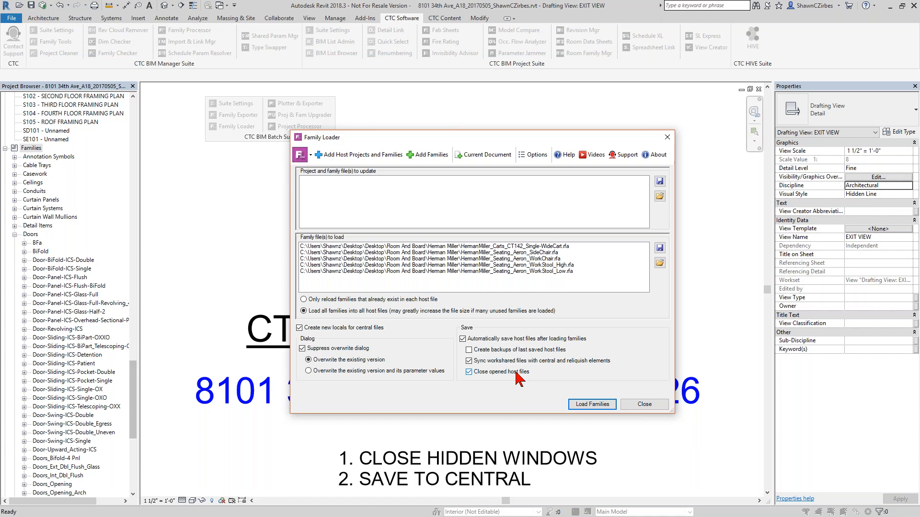
{"action": "left_click_drag", "start_coordinate": [362, 136], "coordinate": [496, 147]}
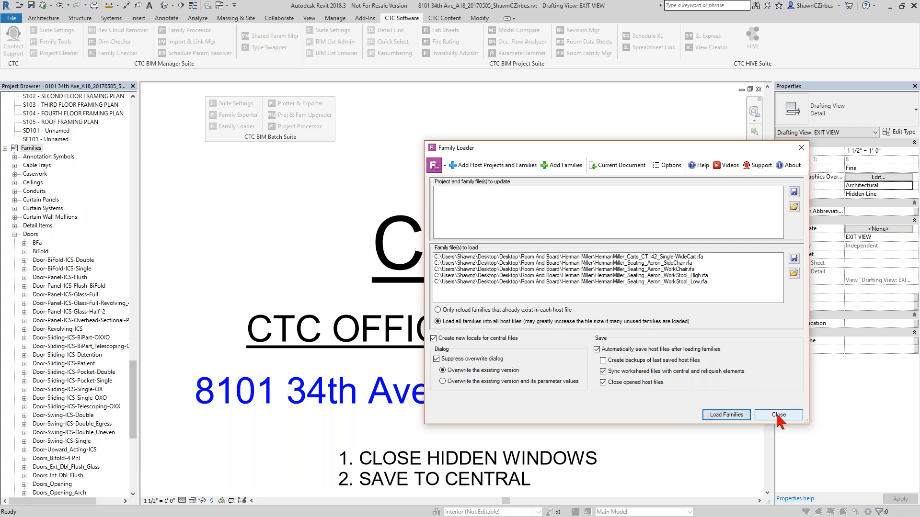
{"action": "left_click", "coordinate": [801, 149]}
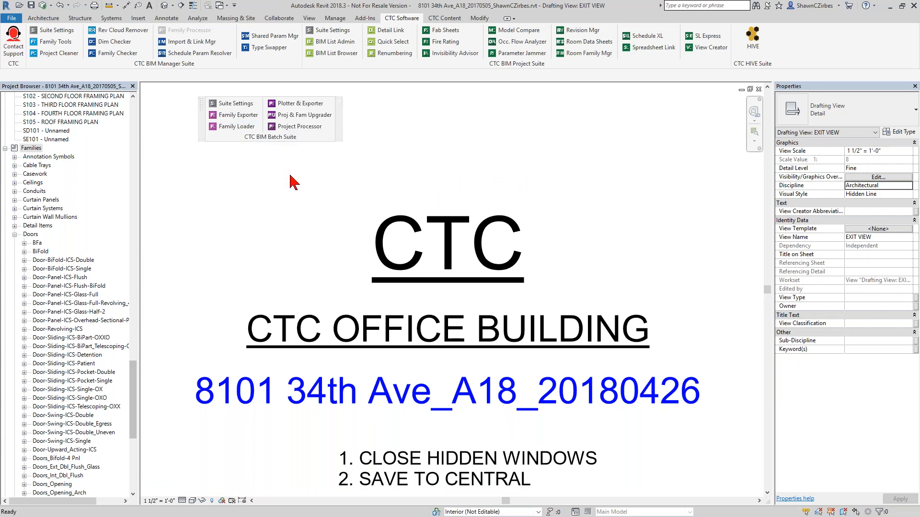
- Collapse the Doors and Families categories and scroll through the project browser's sheets and views
{"action": "left_click", "coordinate": [15, 234]}
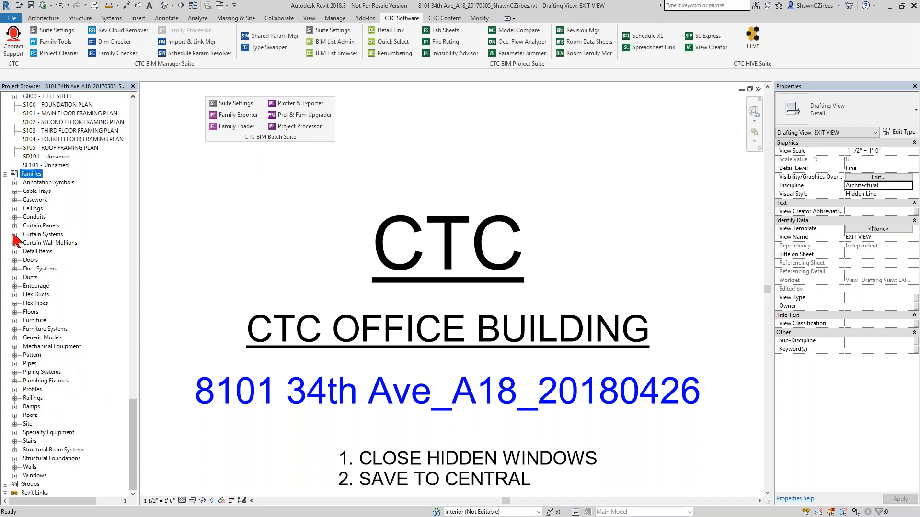
{"action": "left_click", "coordinate": [5, 174]}
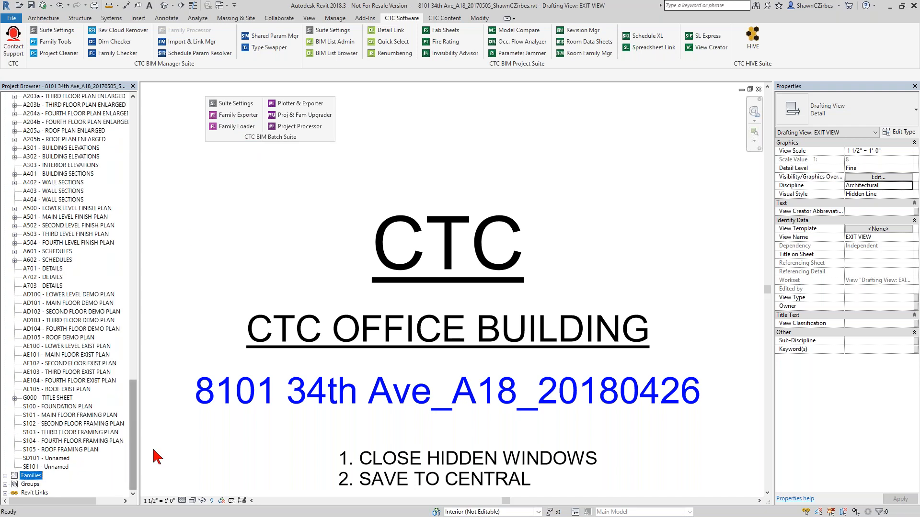
{"action": "left_click_drag", "start_coordinate": [134, 444], "coordinate": [134, 410]}
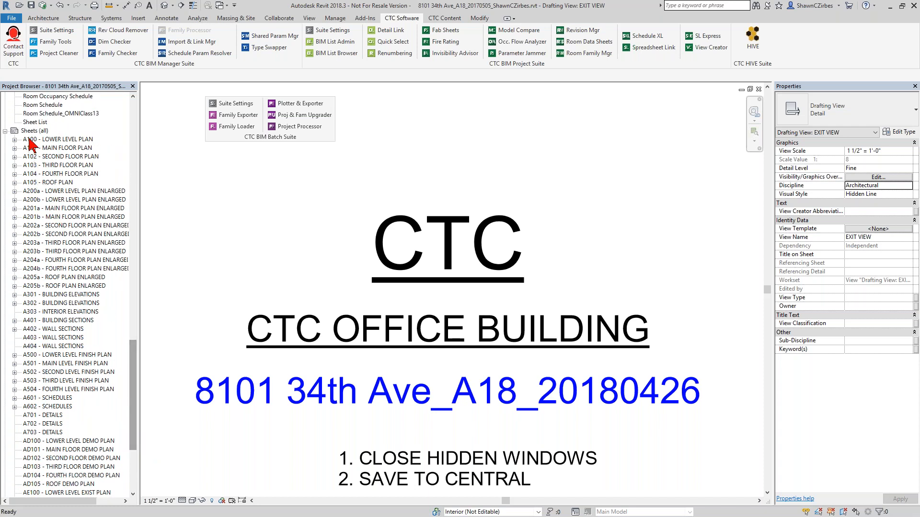
{"action": "scroll", "coordinate": [32, 160], "scroll_direction": "down", "scroll_amount": 1}
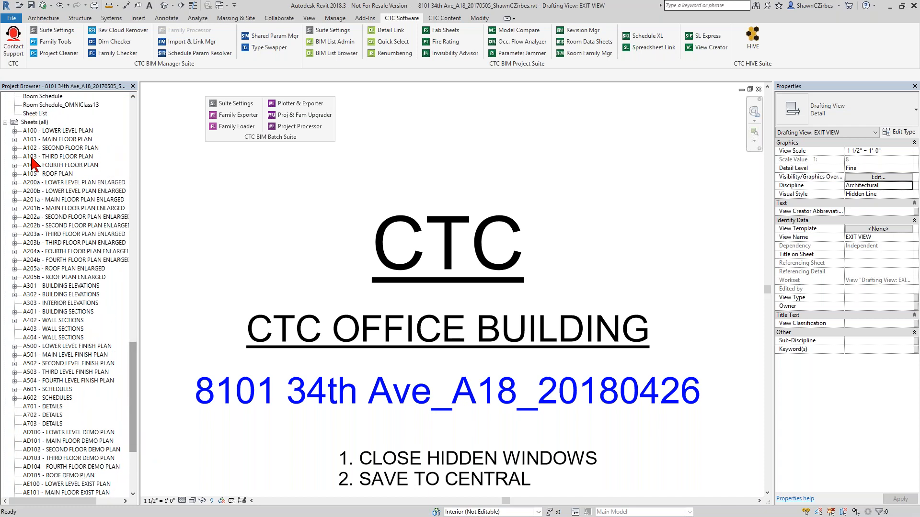
{"action": "scroll", "coordinate": [33, 165], "scroll_direction": "down", "scroll_amount": 5}
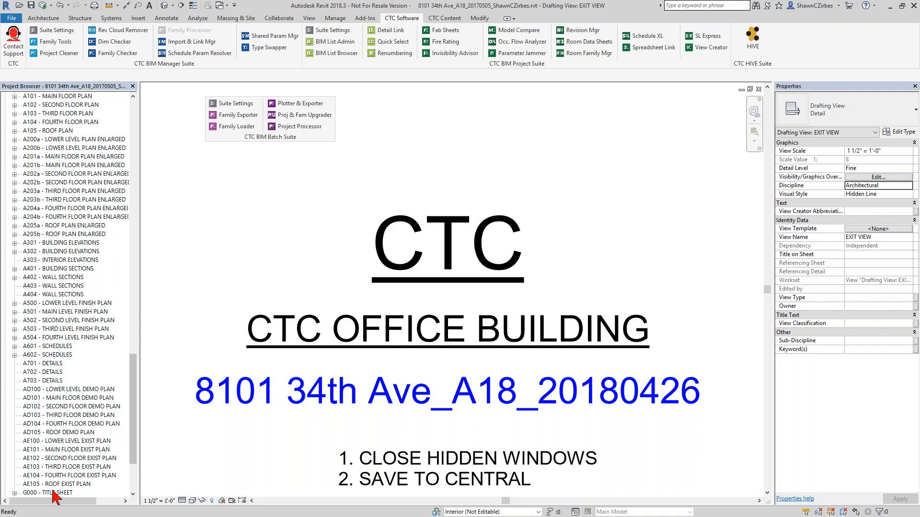
{"action": "scroll", "coordinate": [77, 409], "scroll_direction": "down", "scroll_amount": 4}
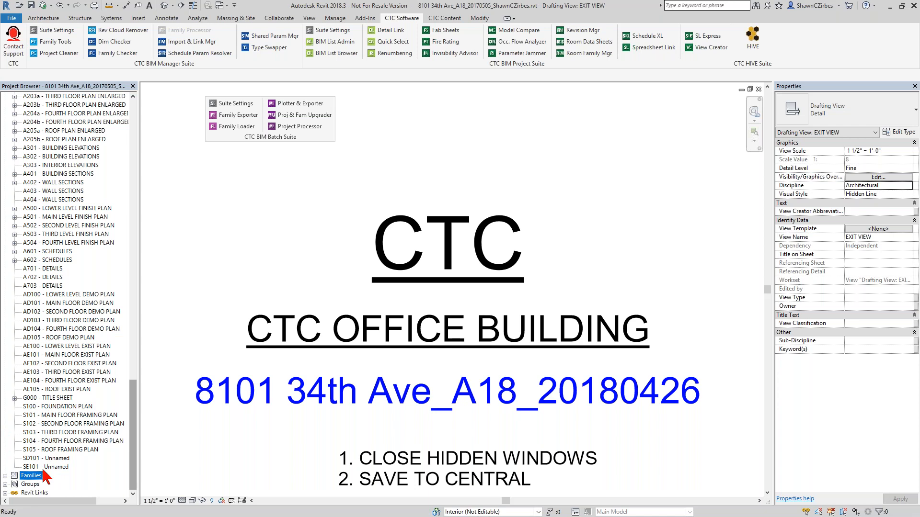
{"action": "left_click_drag", "start_coordinate": [136, 458], "coordinate": [132, 426]}
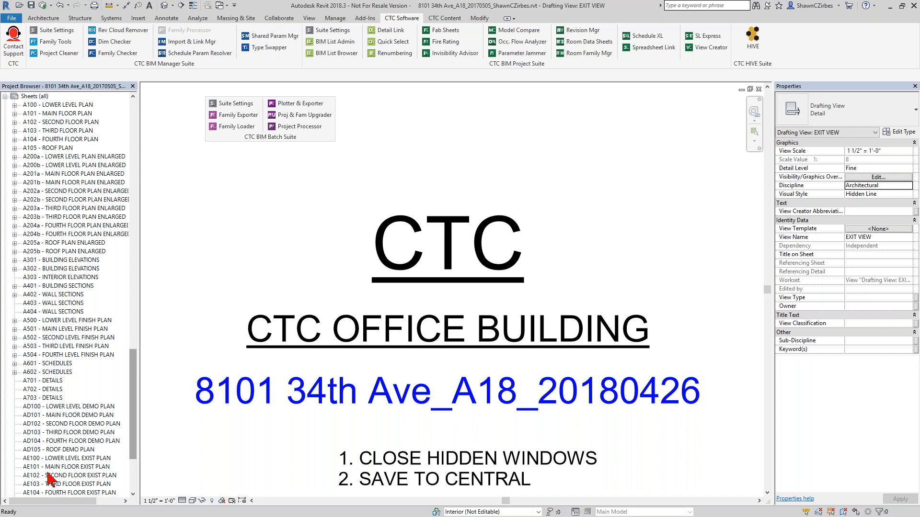
{"action": "scroll", "coordinate": [49, 475], "scroll_direction": "down", "scroll_amount": 2}
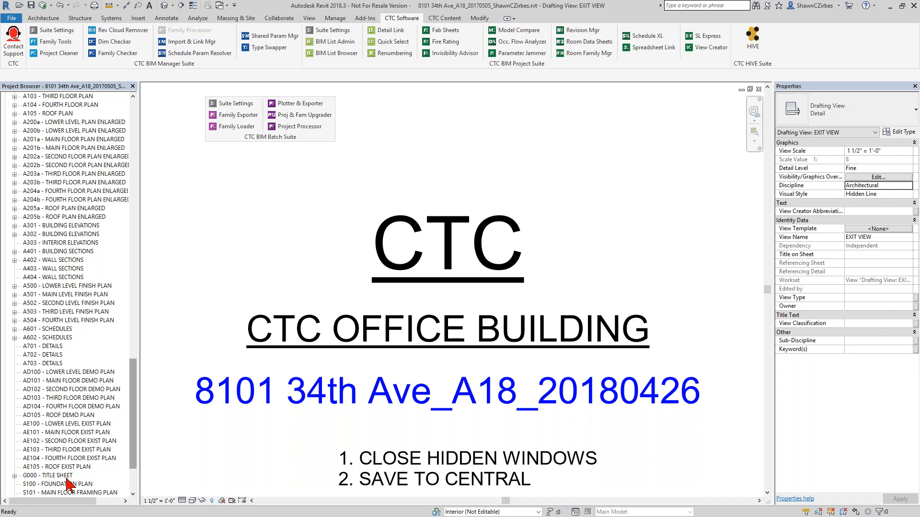
{"action": "scroll", "coordinate": [70, 482], "scroll_direction": "down", "scroll_amount": 3}
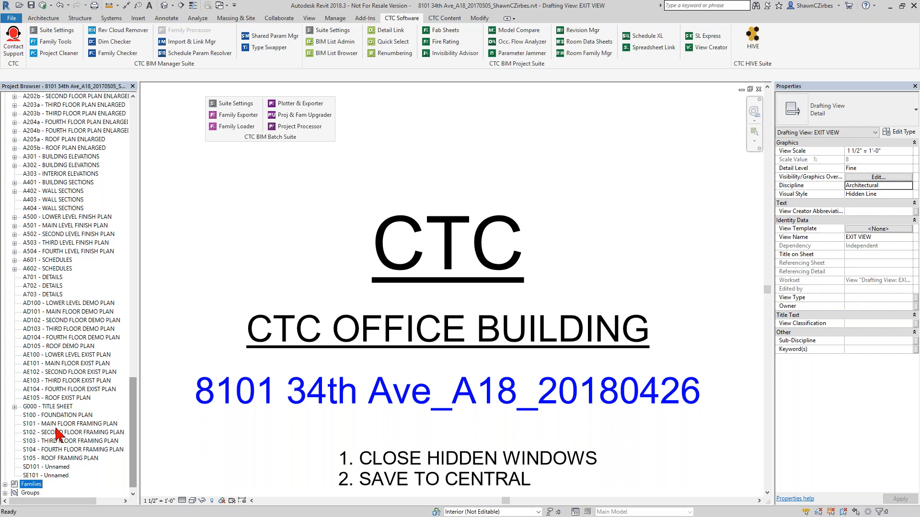
{"action": "scroll", "coordinate": [53, 462], "scroll_direction": "up", "scroll_amount": 1}
{"action": "scroll", "coordinate": [53, 462], "scroll_direction": "up", "scroll_amount": 3}
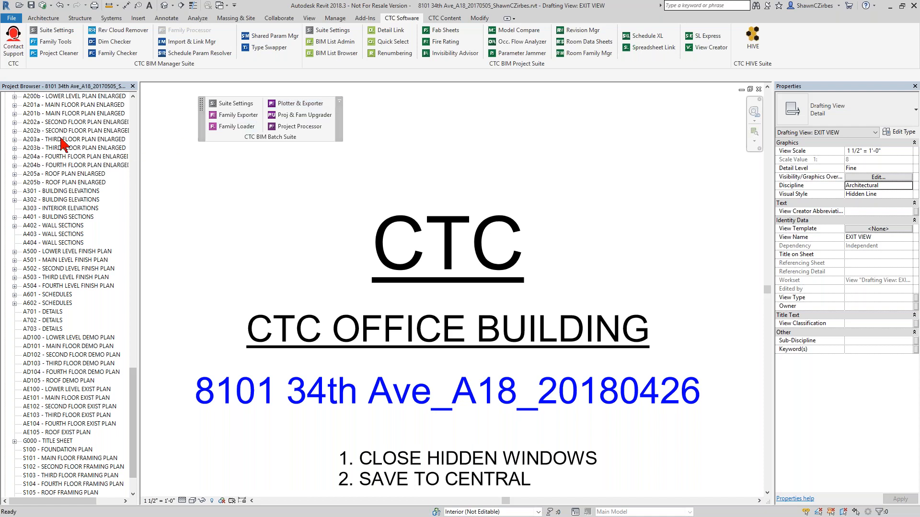
{"action": "left_click_drag", "start_coordinate": [133, 430], "coordinate": [146, 225]}
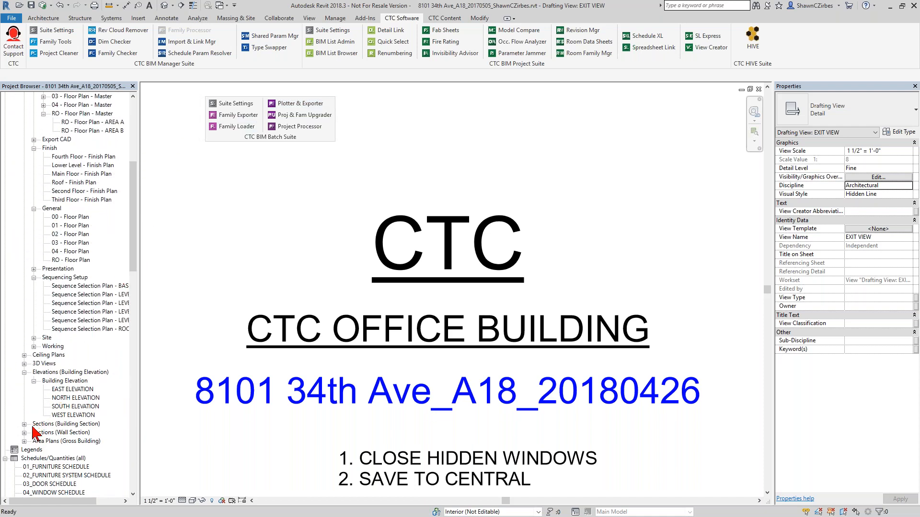
{"action": "scroll", "coordinate": [51, 364], "scroll_direction": "up", "scroll_amount": 2}
{"action": "scroll", "coordinate": [50, 364], "scroll_direction": "up", "scroll_amount": 1}
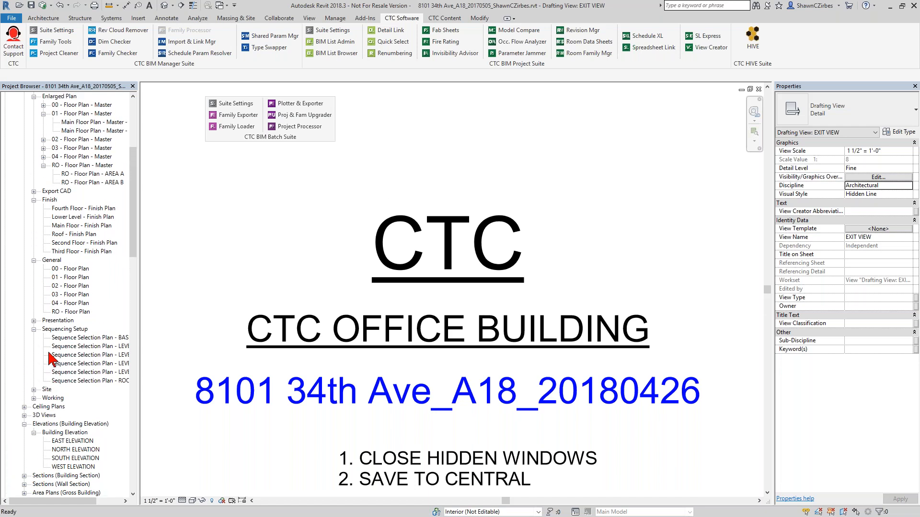
- Expand the 3D Views, Export CAD and Ceiling Plans groups in the project browser to inspect the export views
{"action": "left_click", "coordinate": [24, 416]}
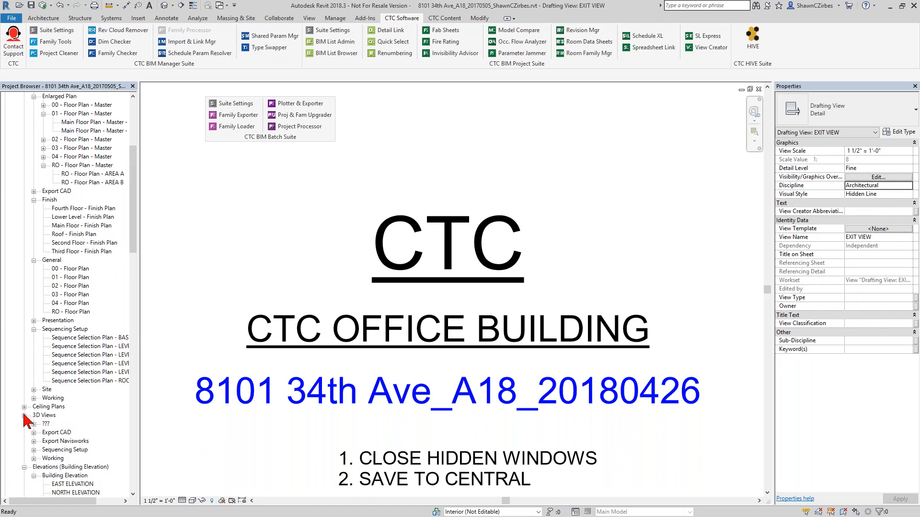
{"action": "left_click", "coordinate": [46, 441]}
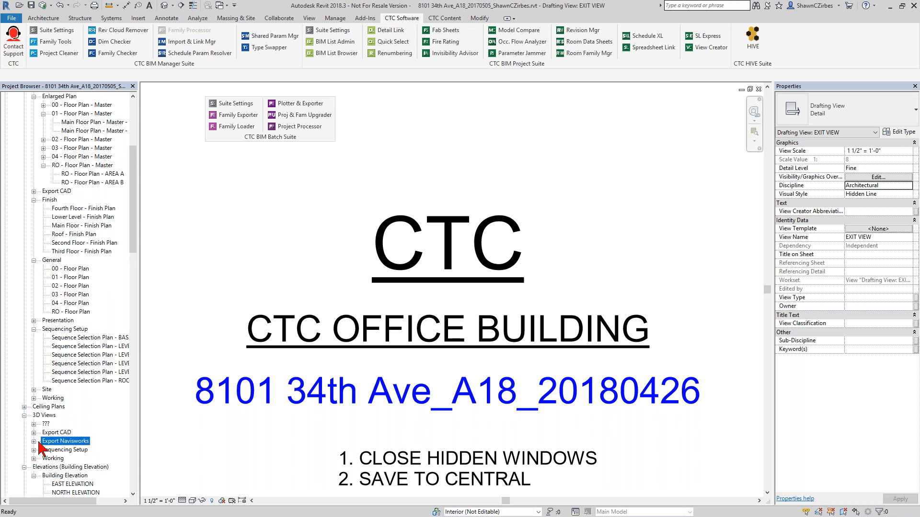
{"action": "left_click", "coordinate": [33, 433]}
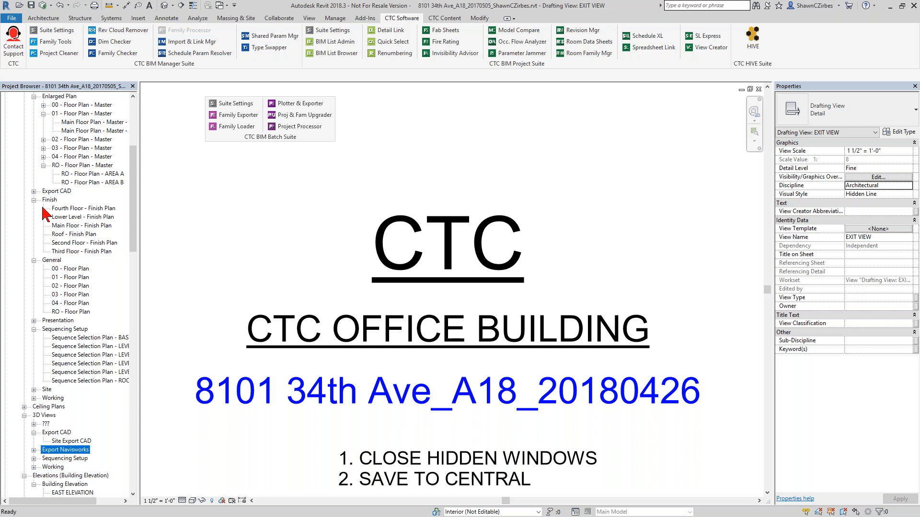
{"action": "left_click", "coordinate": [34, 191]}
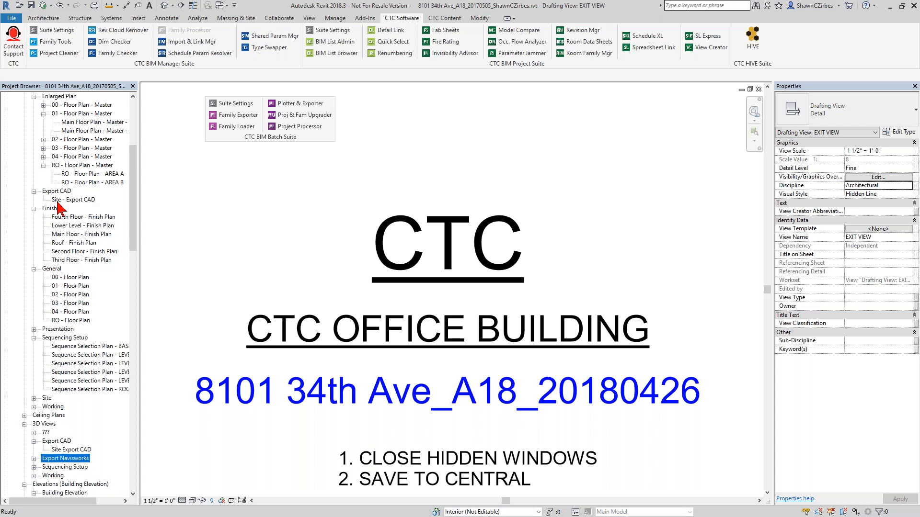
{"action": "left_click", "coordinate": [24, 415]}
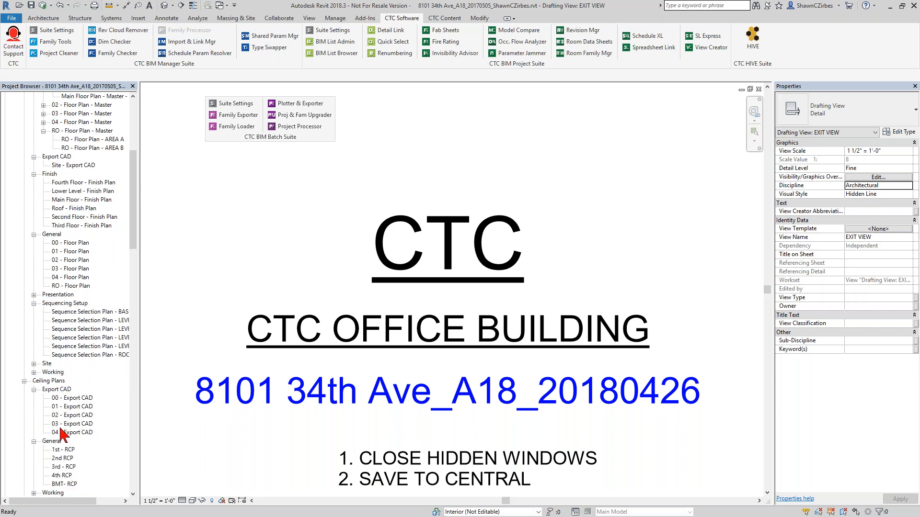
{"action": "left_click", "coordinate": [24, 381]}
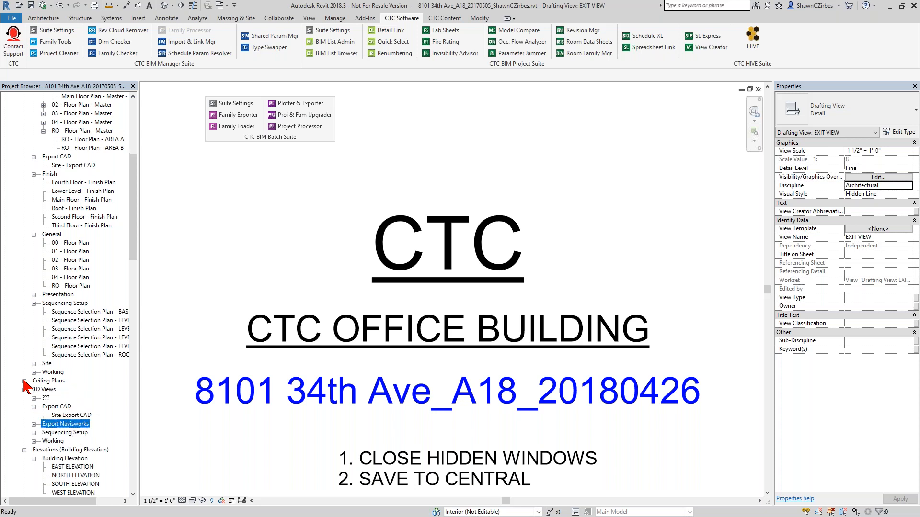
{"action": "left_click", "coordinate": [34, 407]}
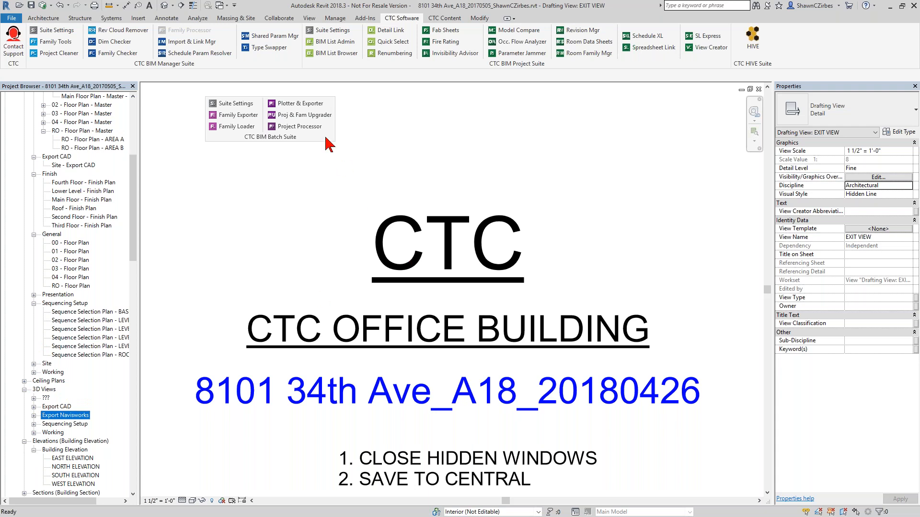
- Open Plotter and Exporter, review its Run Now choices, and open the PDF export settings
{"action": "left_click", "coordinate": [317, 104]}
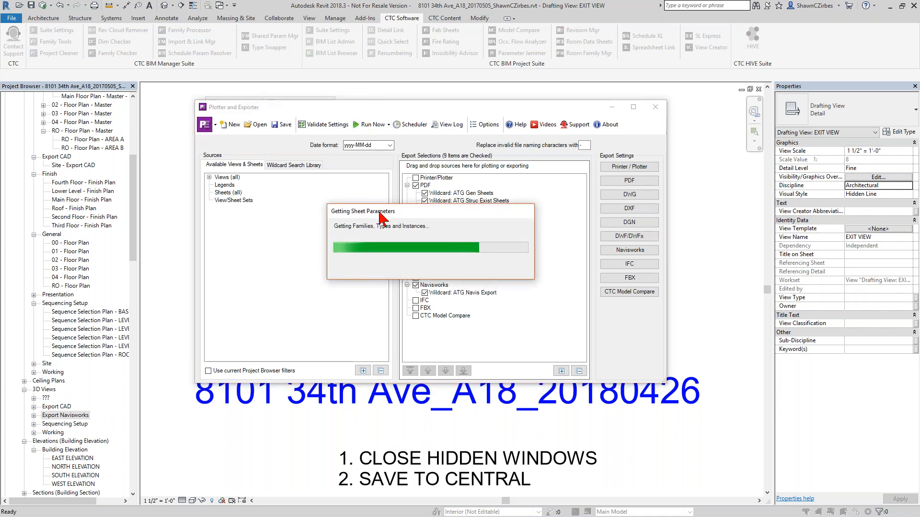
{"action": "left_click", "coordinate": [380, 127]}
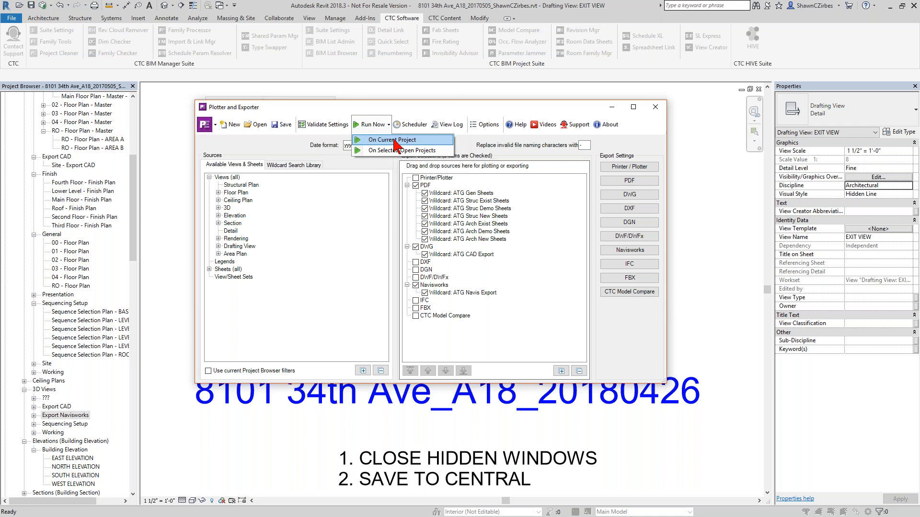
{"action": "left_click", "coordinate": [415, 120]}
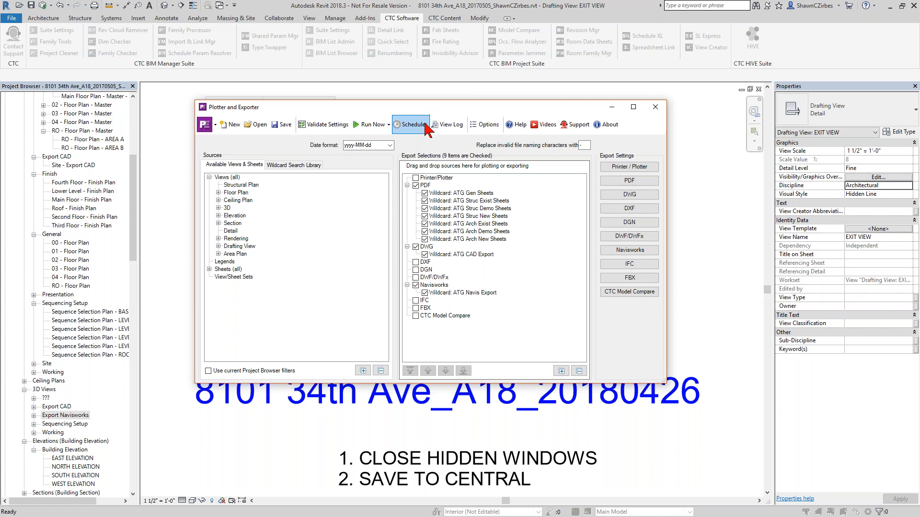
{"action": "left_click", "coordinate": [379, 128]}
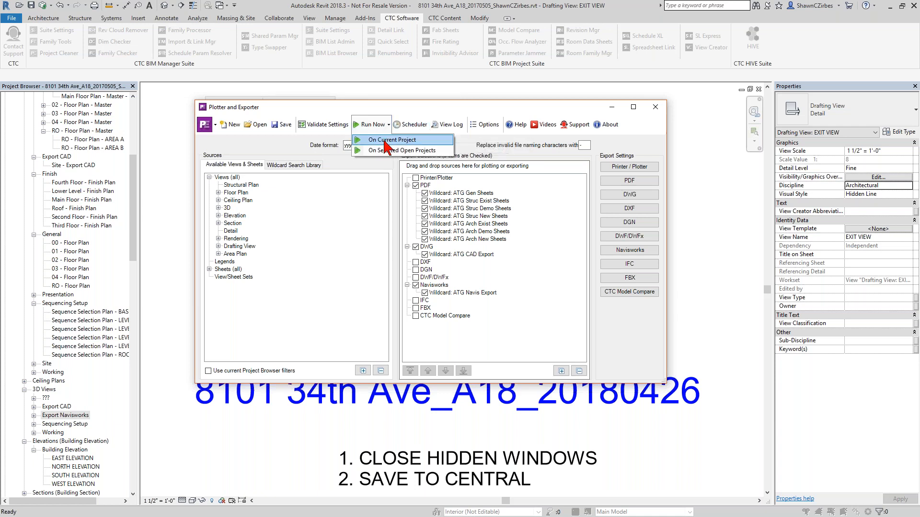
{"action": "left_click", "coordinate": [433, 117]}
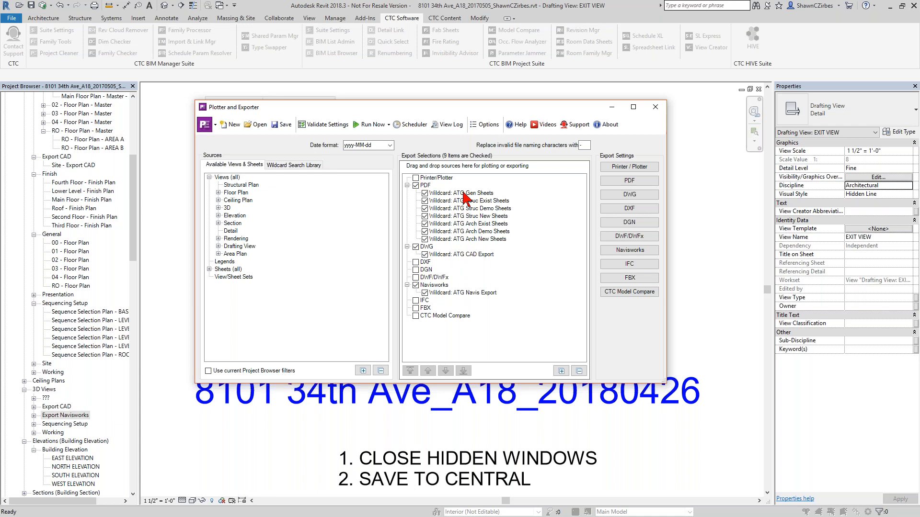
{"action": "left_click", "coordinate": [629, 182]}
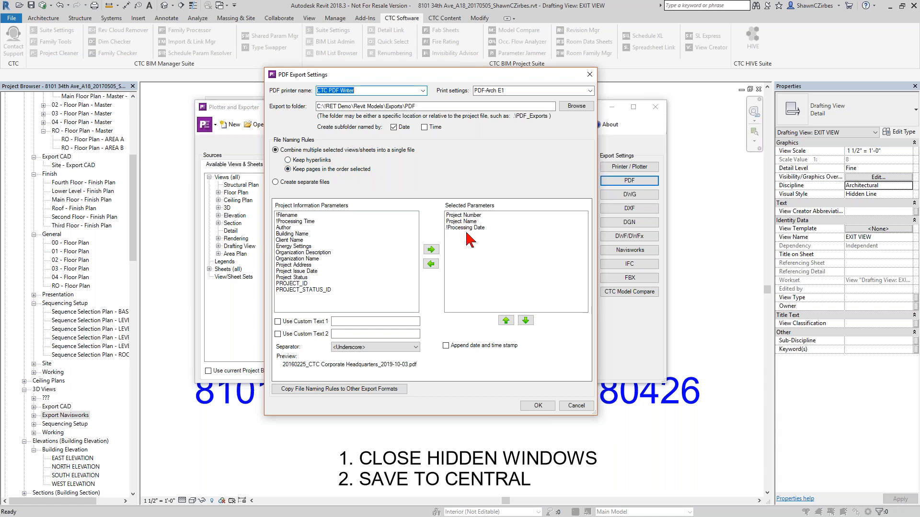
- Close the PDF export settings and remove all ATG PDF sheet wildcards from the export selections
{"action": "left_click", "coordinate": [575, 406]}
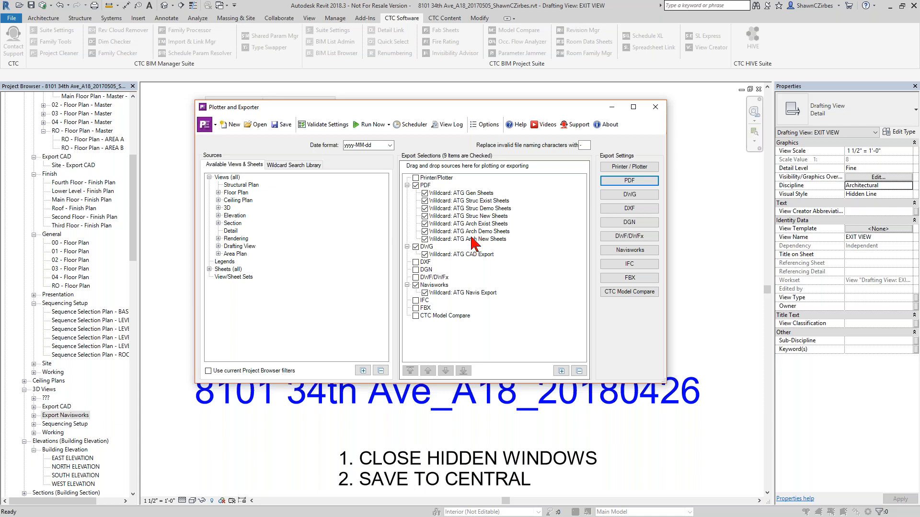
{"action": "left_click", "coordinate": [474, 194]}
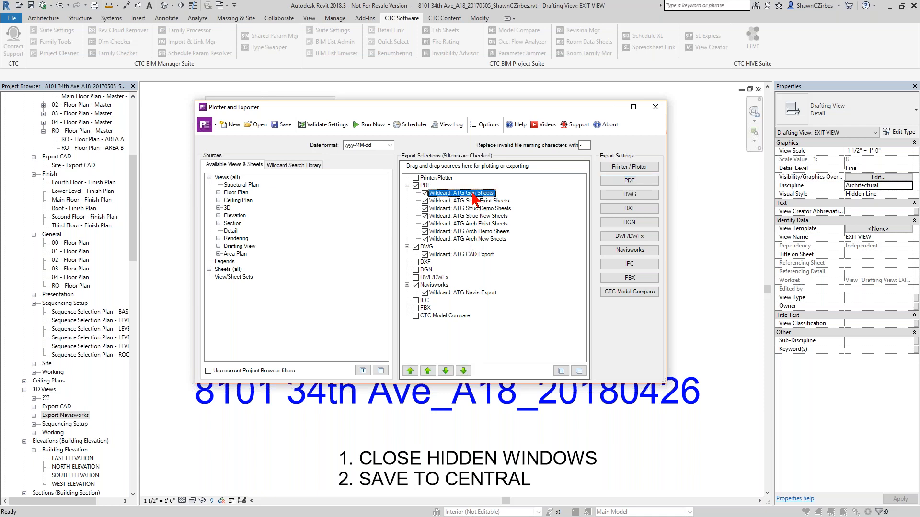
{"action": "left_click", "coordinate": [471, 238], "text": "shift"}
{"action": "right_click", "coordinate": [472, 238]}
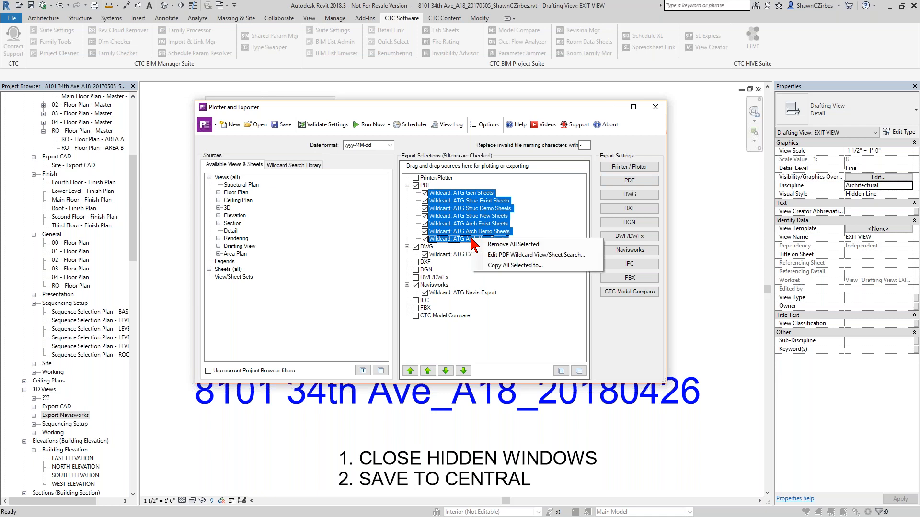
{"action": "left_click", "coordinate": [472, 246]}
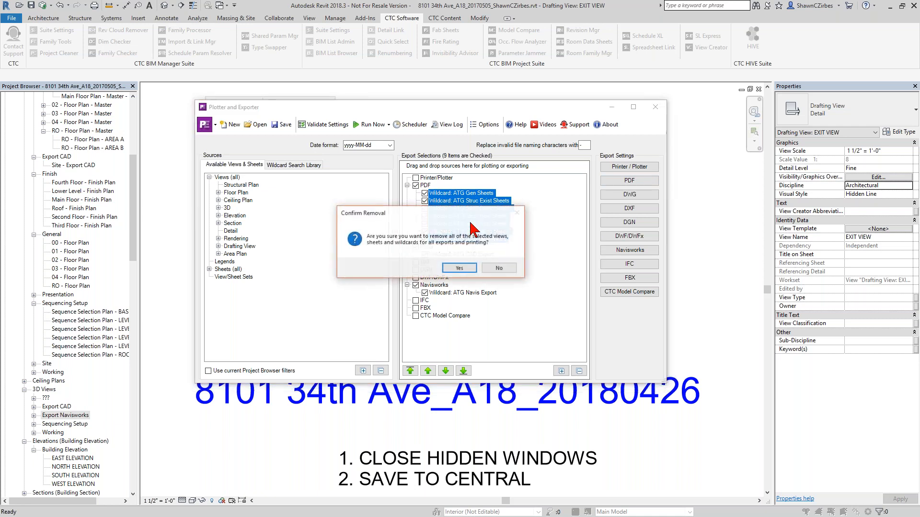
{"action": "left_click", "coordinate": [459, 268]}
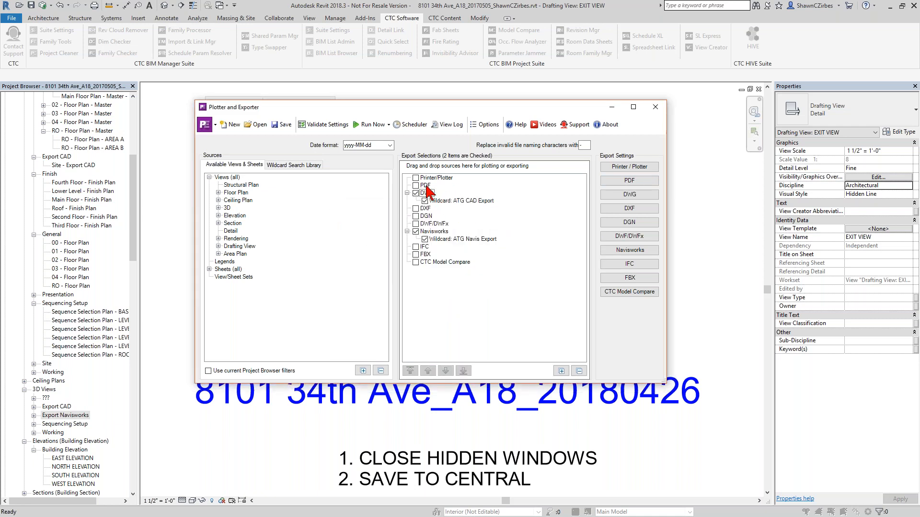
- Expand the sheets source list and scroll through the available sheets
{"action": "left_click", "coordinate": [209, 269]}
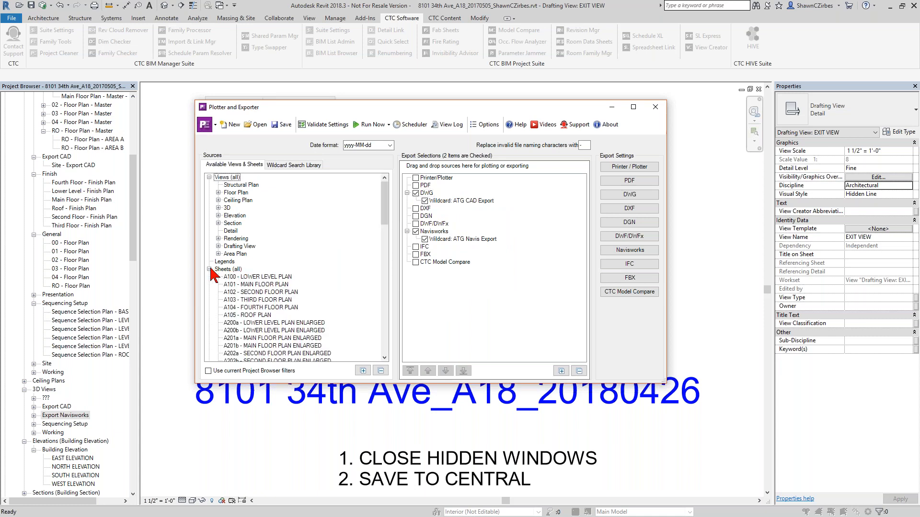
{"action": "scroll", "coordinate": [240, 273], "scroll_direction": "down", "scroll_amount": 2}
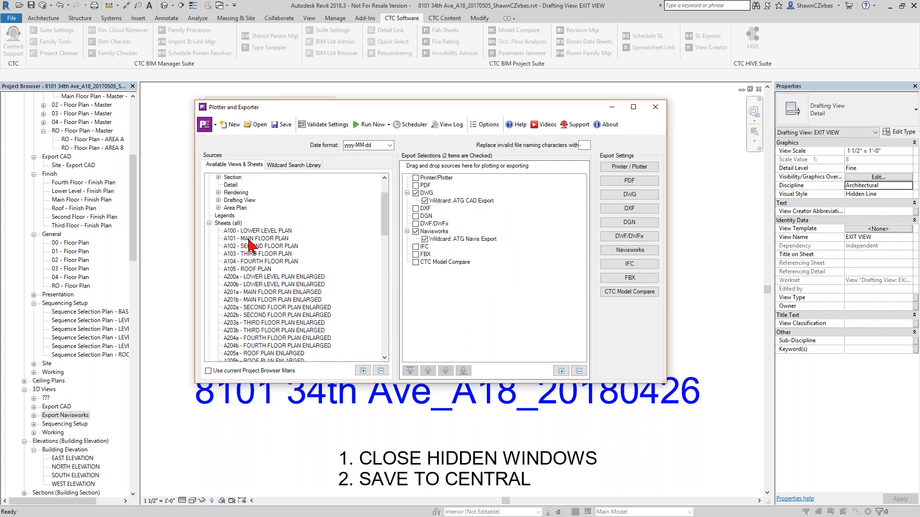
{"action": "scroll", "coordinate": [249, 259], "scroll_direction": "down", "scroll_amount": 6}
{"action": "scroll", "coordinate": [247, 261], "scroll_direction": "down", "scroll_amount": 6}
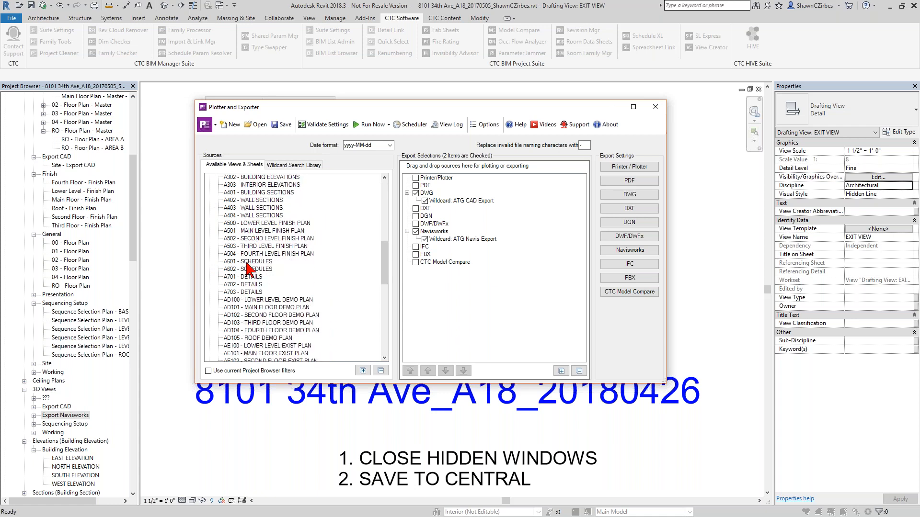
{"action": "scroll", "coordinate": [247, 274], "scroll_direction": "up", "scroll_amount": 2}
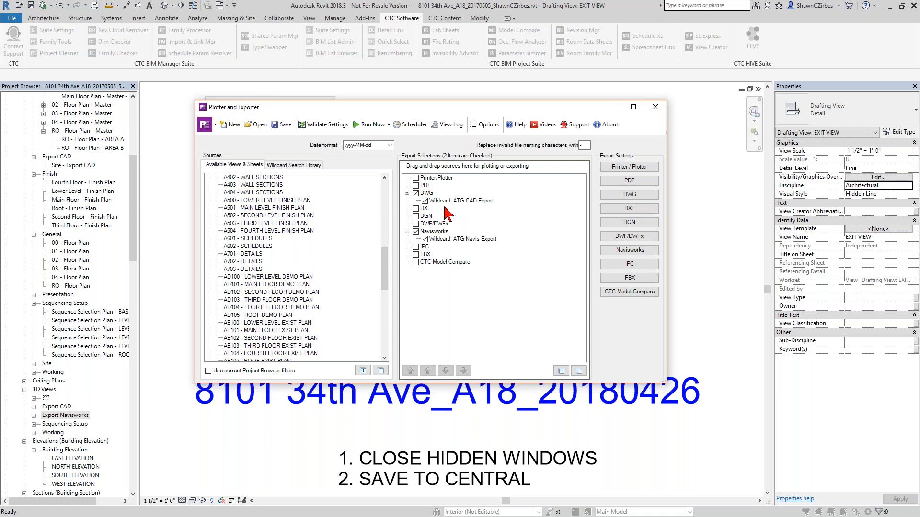
- Open the wildcard search library and remove the ATG CAD Export and ATG Navis Export wildcards from the selections
{"action": "left_click", "coordinate": [289, 165]}
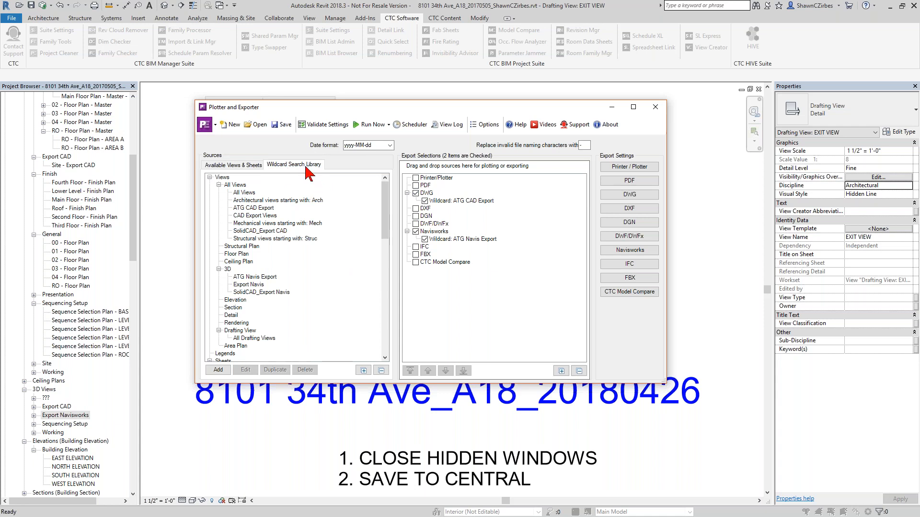
{"action": "left_click", "coordinate": [250, 232]}
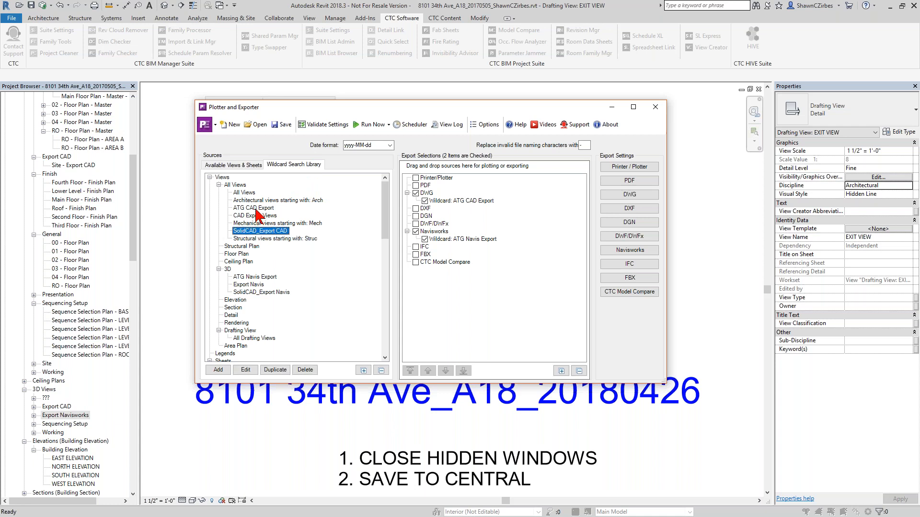
{"action": "left_click", "coordinate": [258, 216]}
{"action": "left_click", "coordinate": [259, 232]}
{"action": "left_click", "coordinate": [458, 201]}
{"action": "left_click", "coordinate": [459, 239], "text": "ctrl"}
{"action": "right_click", "coordinate": [459, 239]}
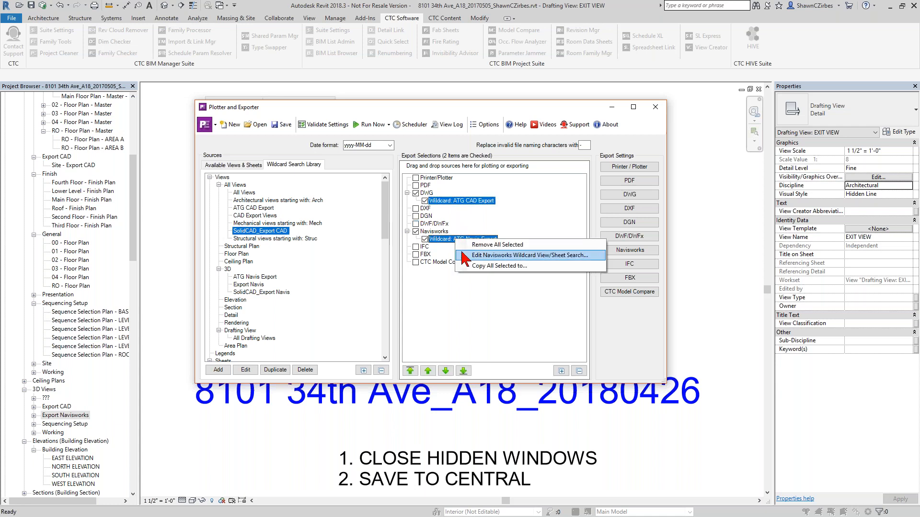
{"action": "left_click", "coordinate": [483, 245]}
{"action": "left_click", "coordinate": [458, 268]}
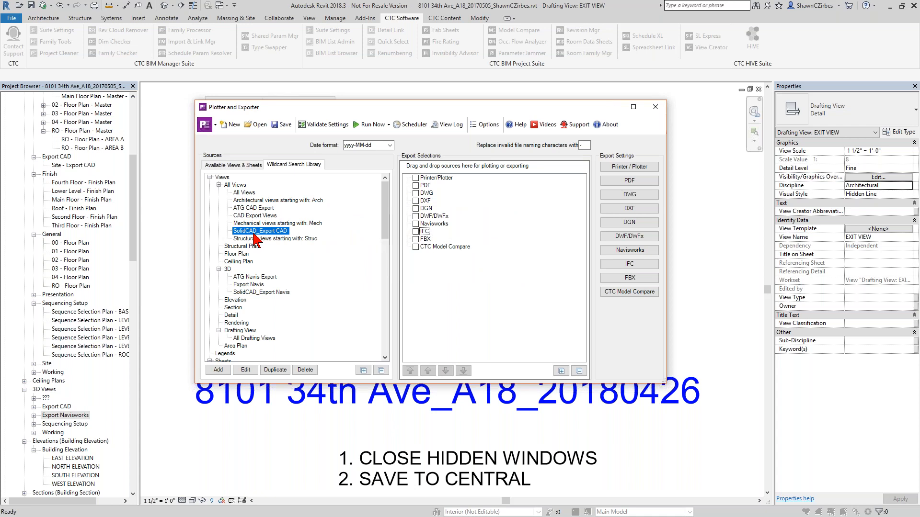
- Add the SolidCAD_Export CAD wildcard to the DWG exports and test its Export CAD view search
{"action": "left_click_drag", "start_coordinate": [250, 233], "coordinate": [427, 194]}
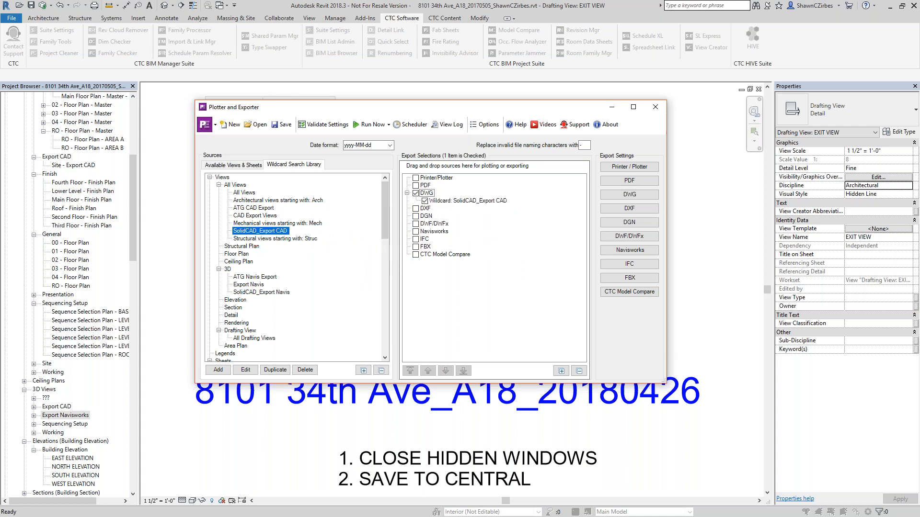
{"action": "double_click", "coordinate": [453, 201]}
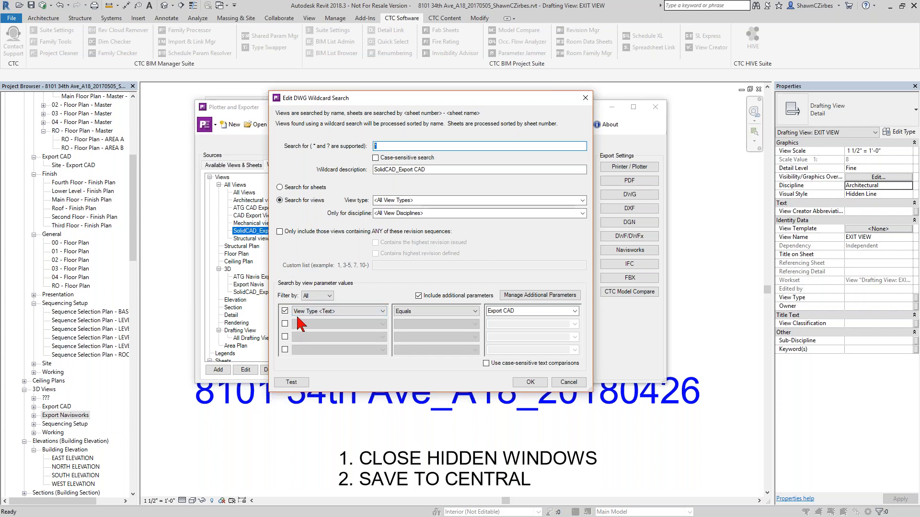
{"action": "left_click", "coordinate": [498, 312]}
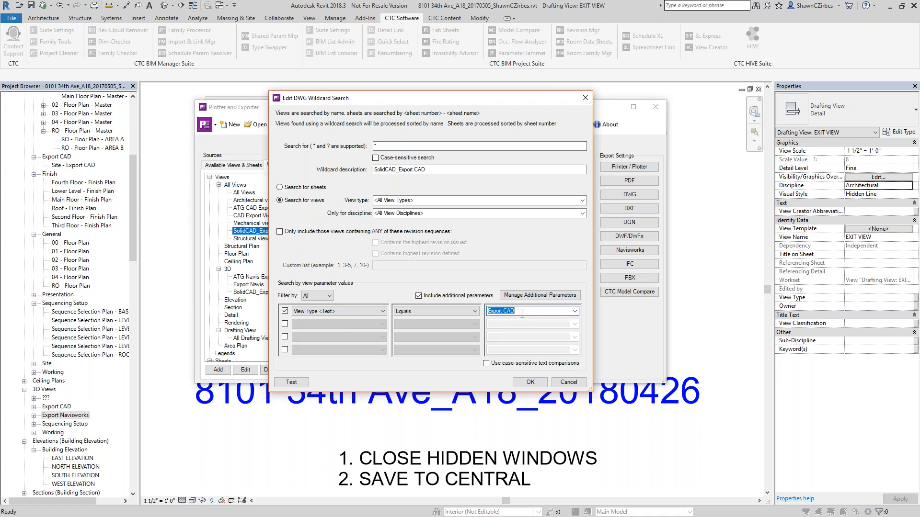
{"action": "left_click", "coordinate": [292, 382]}
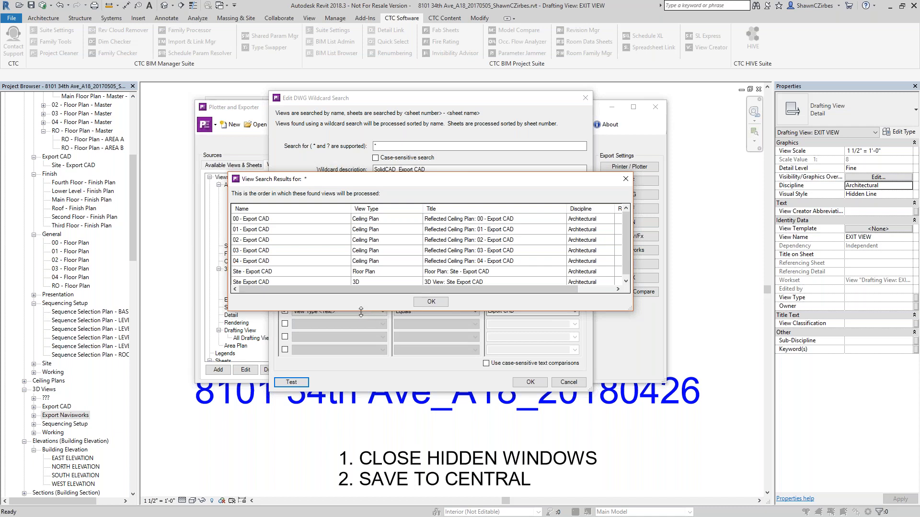
{"action": "left_click_drag", "start_coordinate": [360, 317], "coordinate": [357, 378]}
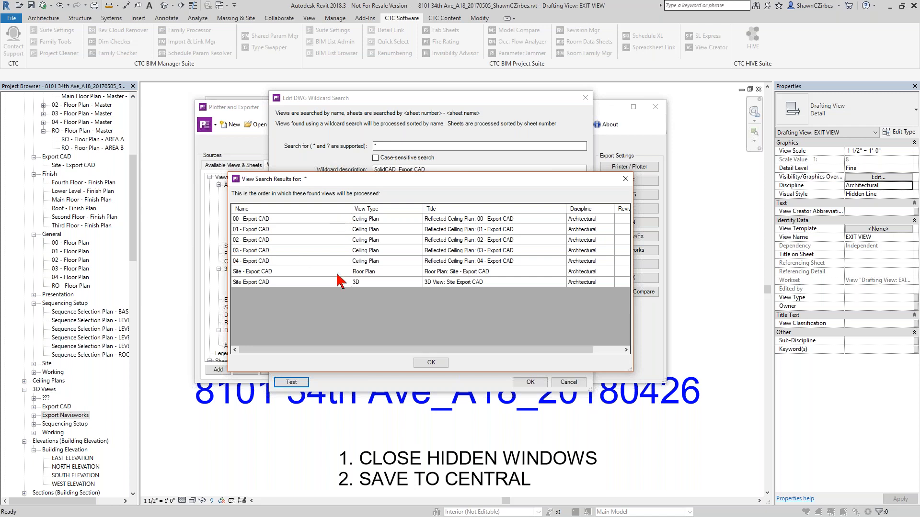
{"action": "left_click", "coordinate": [431, 363]}
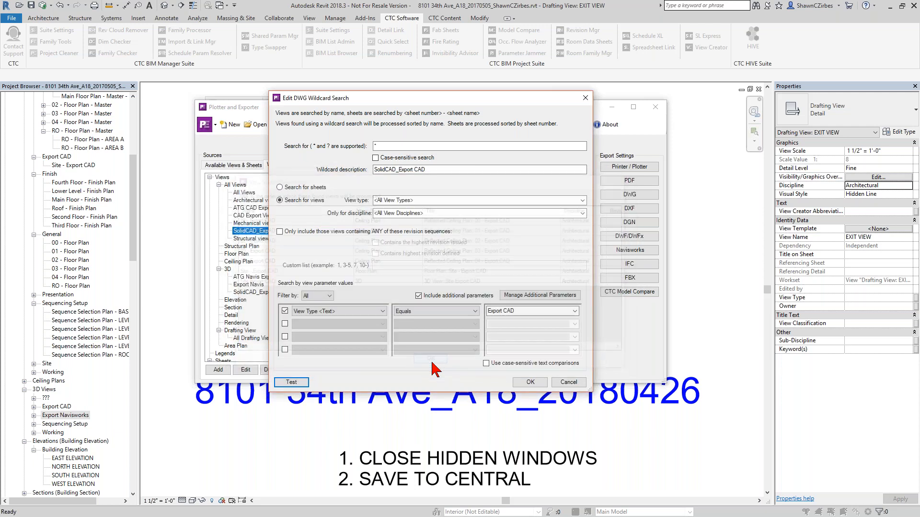
{"action": "left_click", "coordinate": [531, 383]}
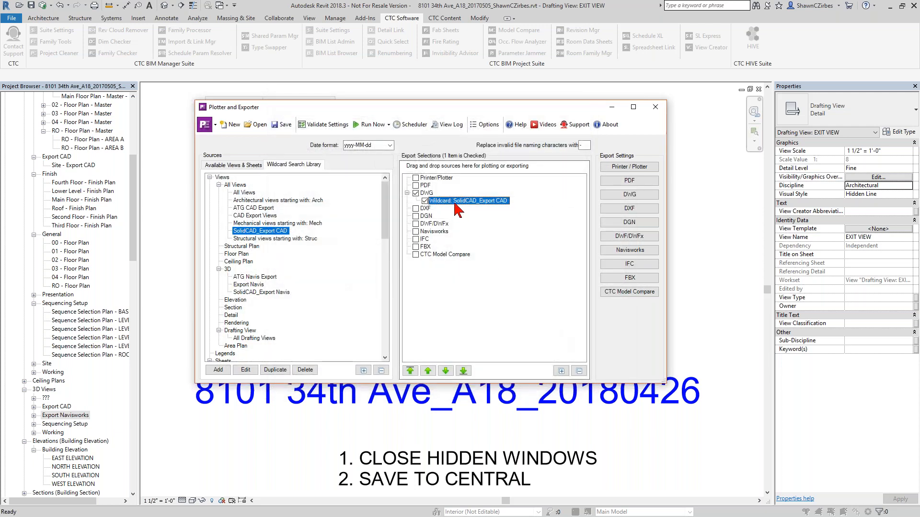
- Test the SolidCAD_Export Navis wildcard search and add it to the Navisworks exports
{"action": "left_click", "coordinate": [265, 293]}
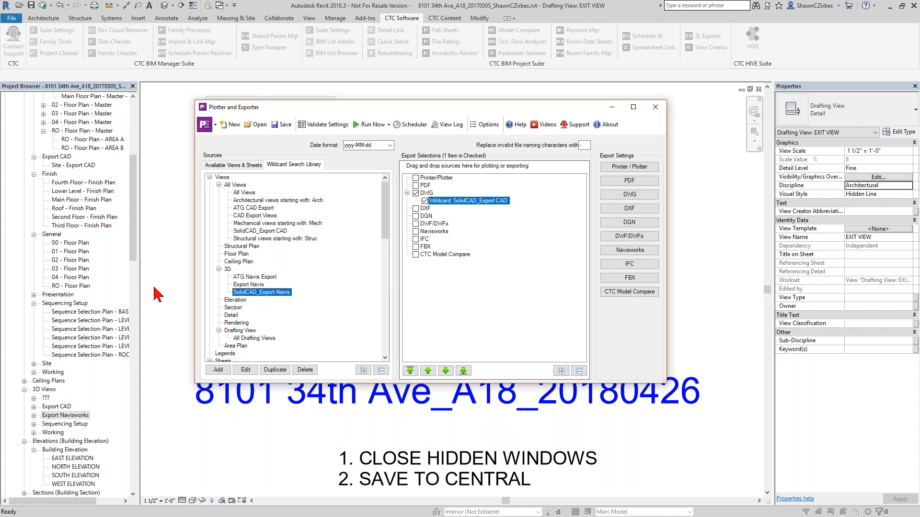
{"action": "double_click", "coordinate": [240, 293]}
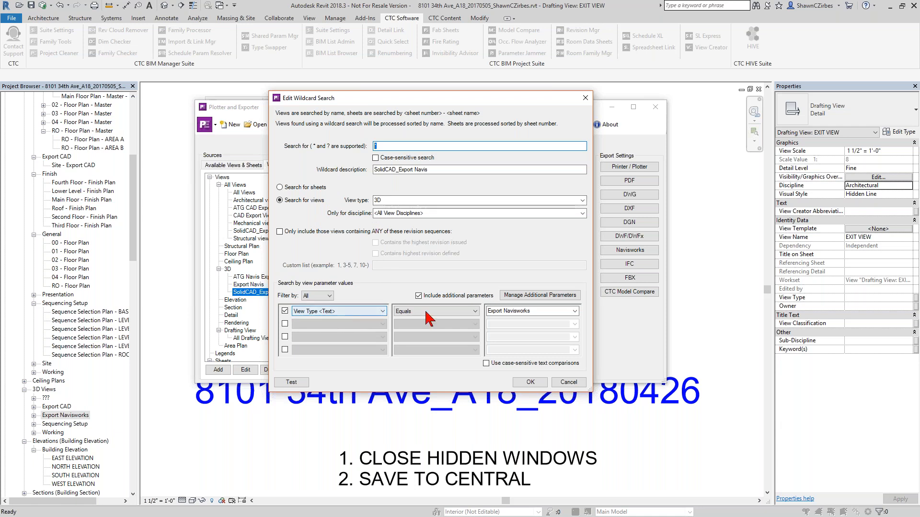
{"action": "left_click", "coordinate": [293, 382]}
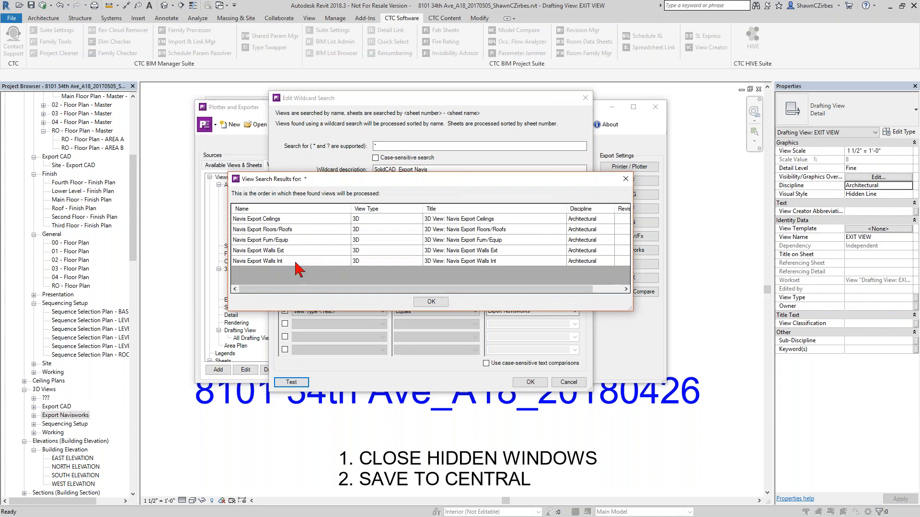
{"action": "left_click", "coordinate": [433, 303]}
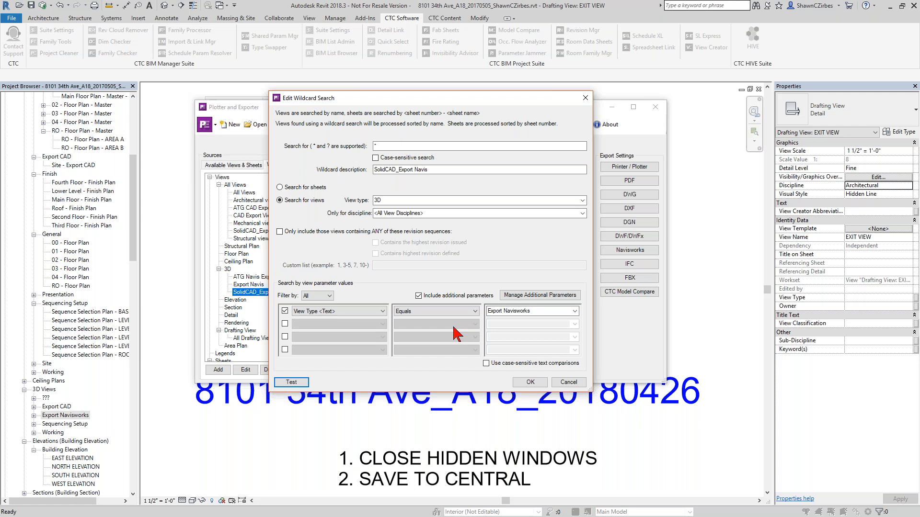
{"action": "left_click", "coordinate": [541, 383]}
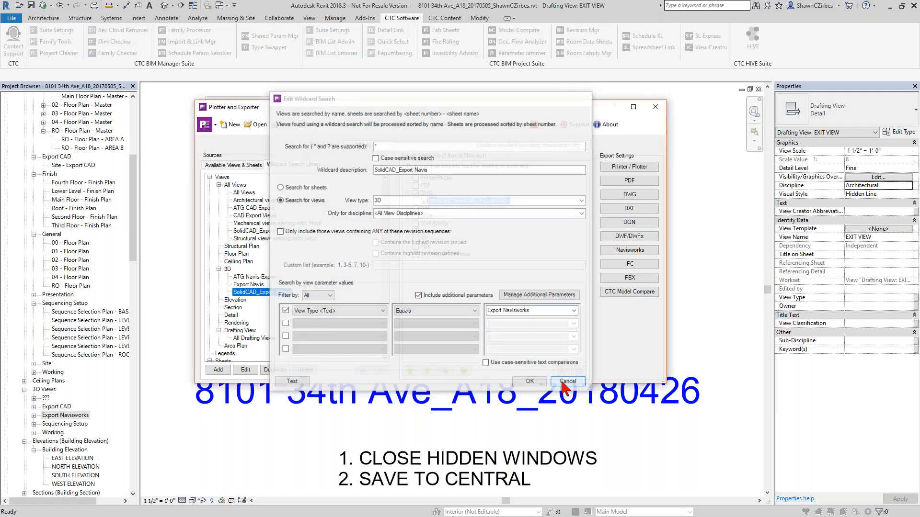
{"action": "left_click_drag", "start_coordinate": [280, 293], "coordinate": [439, 233]}
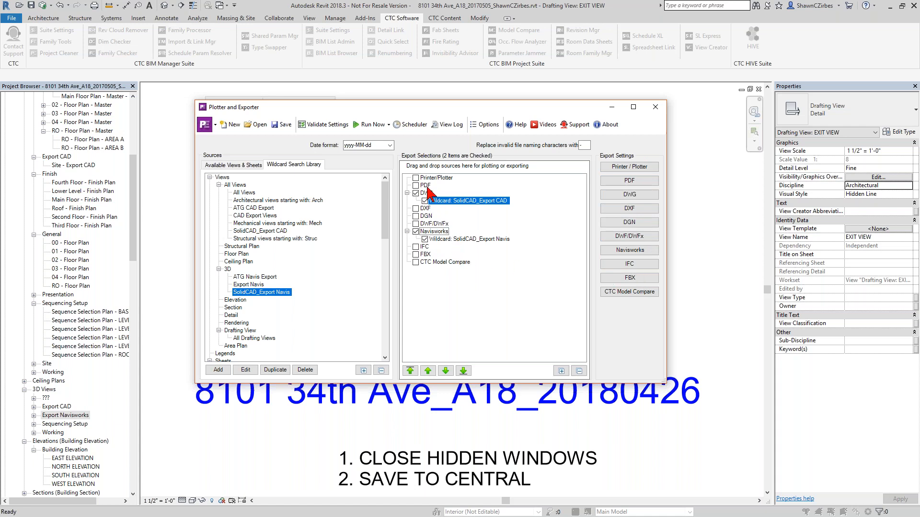
- Add the SolidCAD_Sheets_General wildcard to the PDF exports and test its sheet search
{"action": "left_click_drag", "start_coordinate": [386, 230], "coordinate": [390, 306]}
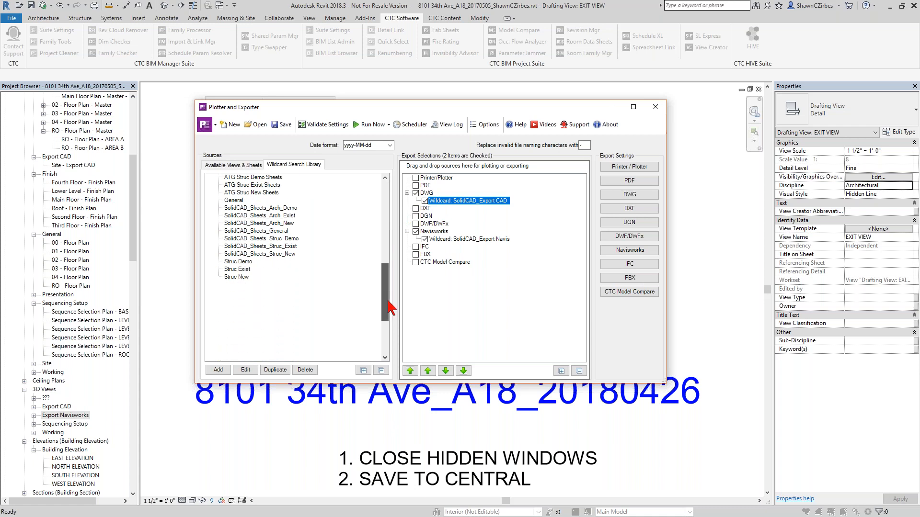
{"action": "left_click", "coordinate": [275, 232]}
{"action": "left_click_drag", "start_coordinate": [276, 235], "coordinate": [429, 187]}
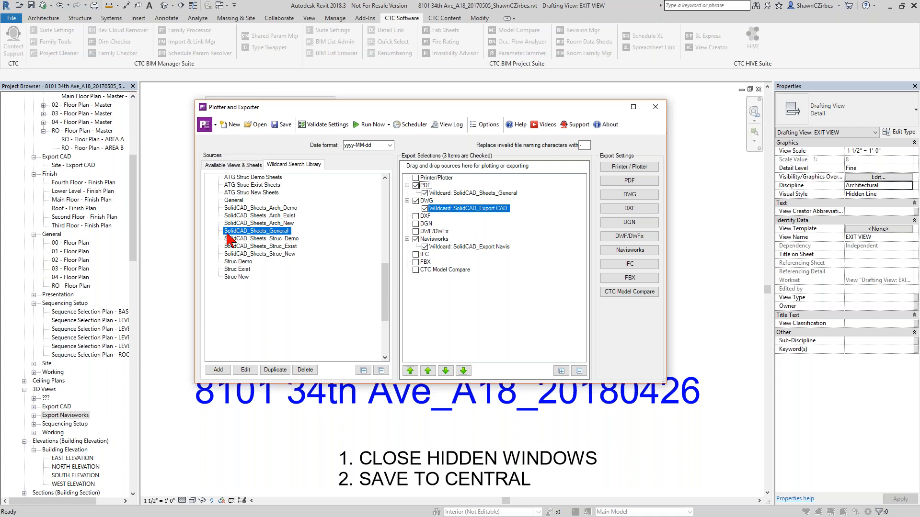
{"action": "double_click", "coordinate": [283, 230]}
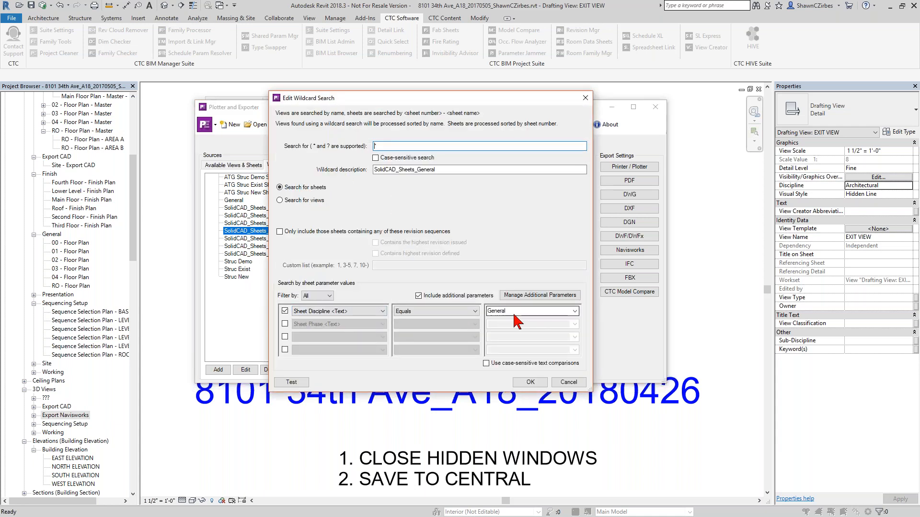
{"action": "left_click", "coordinate": [299, 383]}
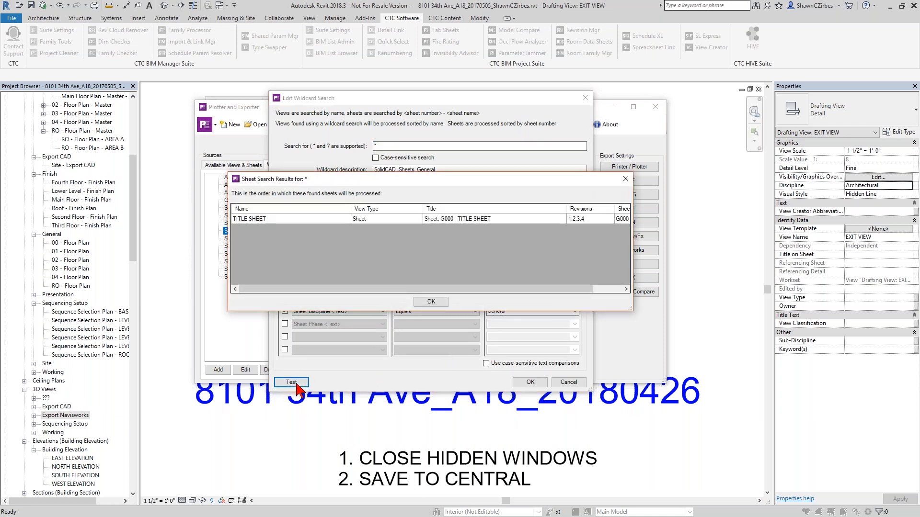
{"action": "left_click", "coordinate": [431, 301]}
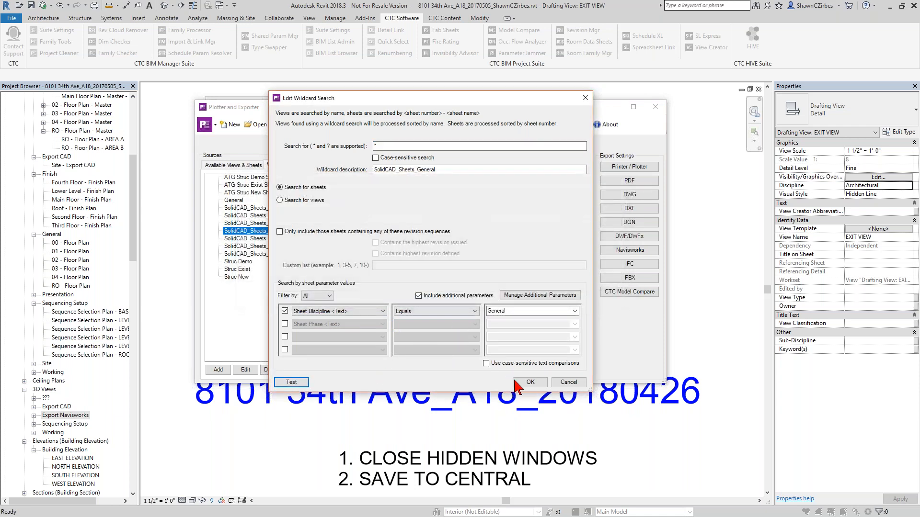
{"action": "left_click", "coordinate": [569, 382]}
- Add the three SolidCAD_Sheets_Struc wildcards (Demo, Exist, New) to the DWG exports
{"action": "left_click", "coordinate": [281, 238]}
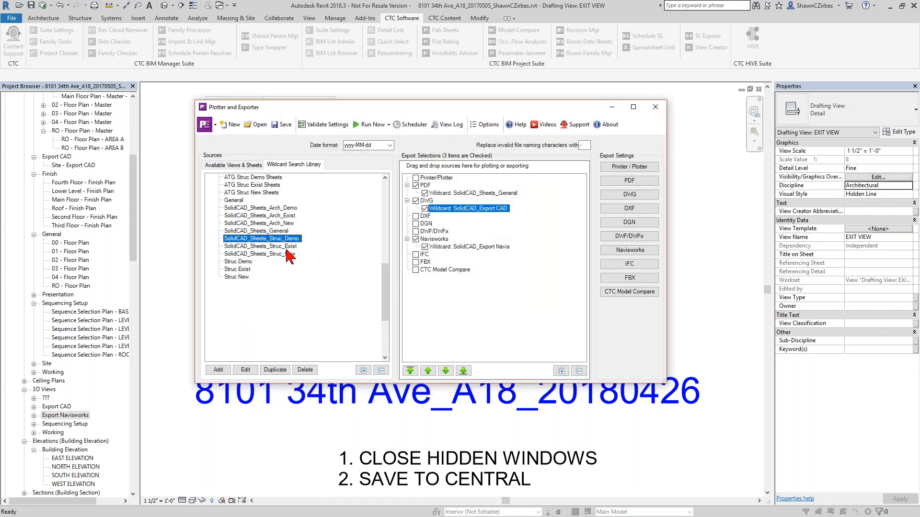
{"action": "left_click", "coordinate": [285, 254], "text": "shift"}
{"action": "left_click_drag", "start_coordinate": [281, 245], "coordinate": [429, 201]}
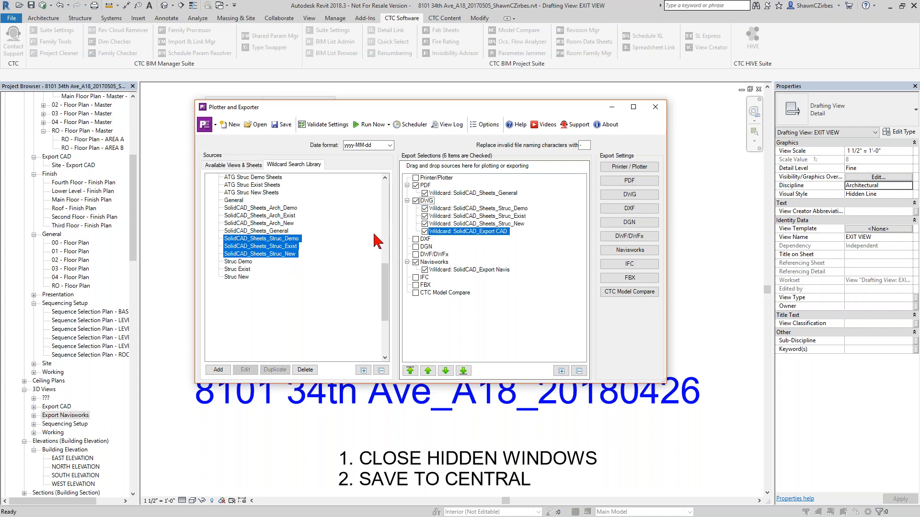
- Add the three SolidCAD_Sheets_Arch wildcards (Demo, Exist, New) to the PDF exports
{"action": "left_click", "coordinate": [282, 208]}
{"action": "left_click", "coordinate": [286, 223], "text": "shift"}
{"action": "left_click_drag", "start_coordinate": [281, 215], "coordinate": [429, 188]}
- Remove the three SolidCAD_Sheets_Struc wildcards (Demo, Exist, New) from the DWG exports
{"action": "left_click", "coordinate": [451, 232]}
{"action": "left_click", "coordinate": [450, 247], "text": "shift"}
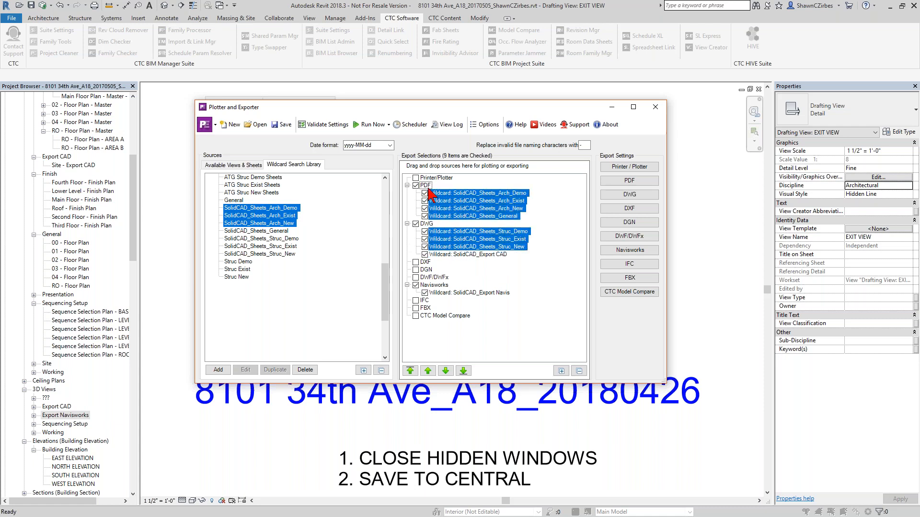
{"action": "right_click", "coordinate": [444, 231]}
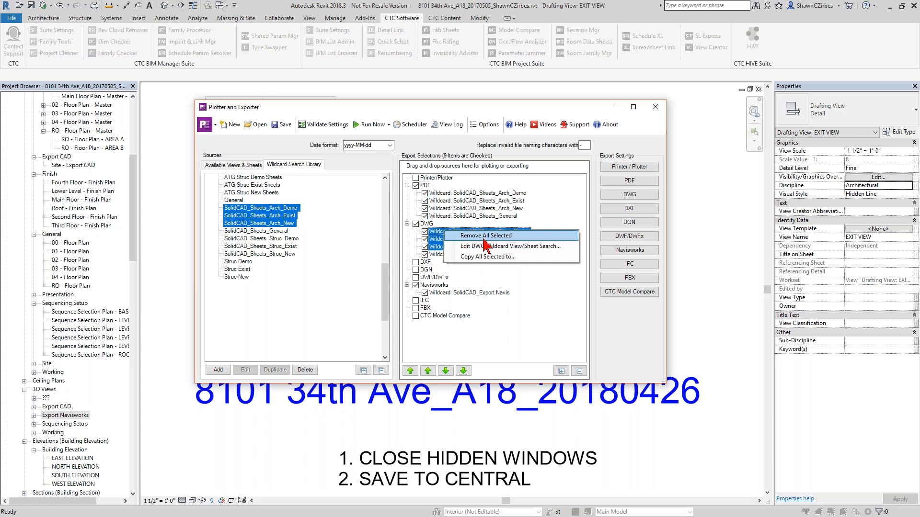
{"action": "left_click", "coordinate": [485, 236]}
{"action": "left_click", "coordinate": [460, 274]}
- Add the three SolidCAD_Sheets_Struc wildcards (Demo, Exist, New) to the PDF exports
{"action": "left_click", "coordinate": [288, 239]}
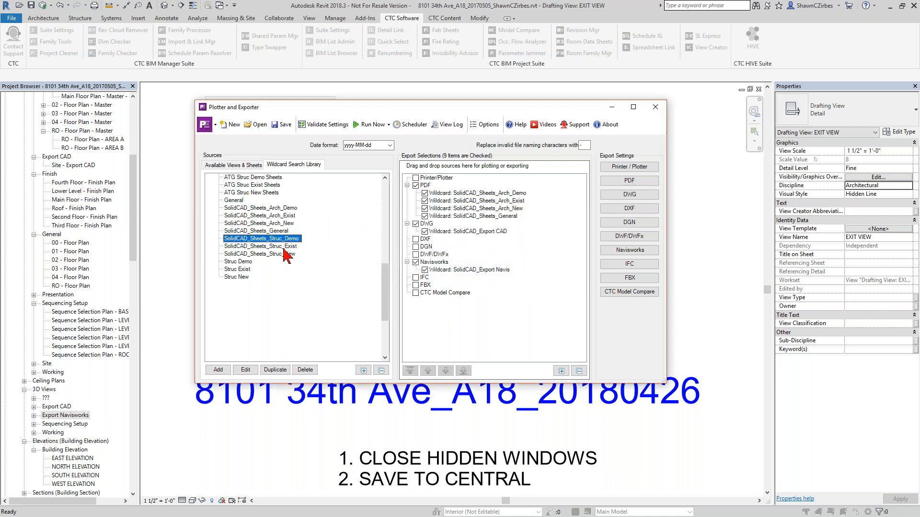
{"action": "left_click", "coordinate": [288, 254], "text": "shift"}
{"action": "left_click_drag", "start_coordinate": [282, 247], "coordinate": [428, 190]}
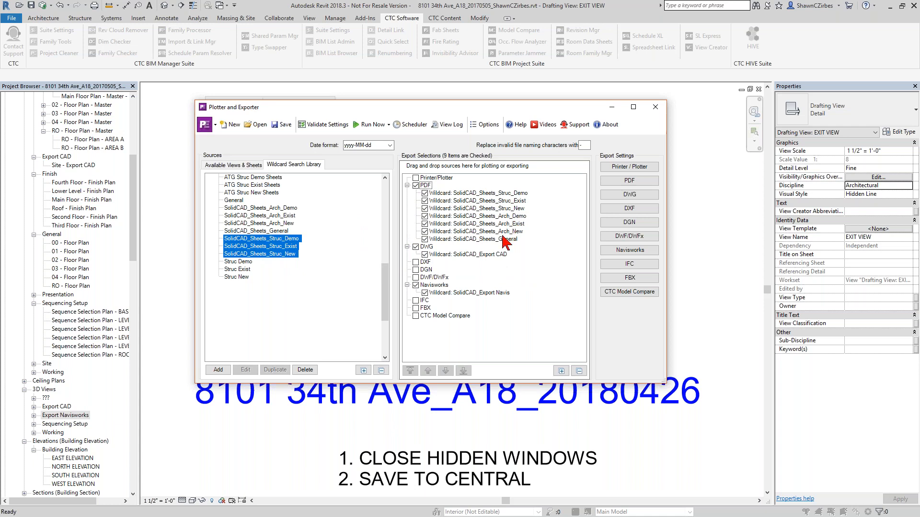
- Reorder the PDF wildcards: General to the top, Struc_Exist above Struc_Demo, and Arch_Exist above Arch_Demo
{"action": "left_click", "coordinate": [503, 240]}
{"action": "left_click", "coordinate": [410, 370]}
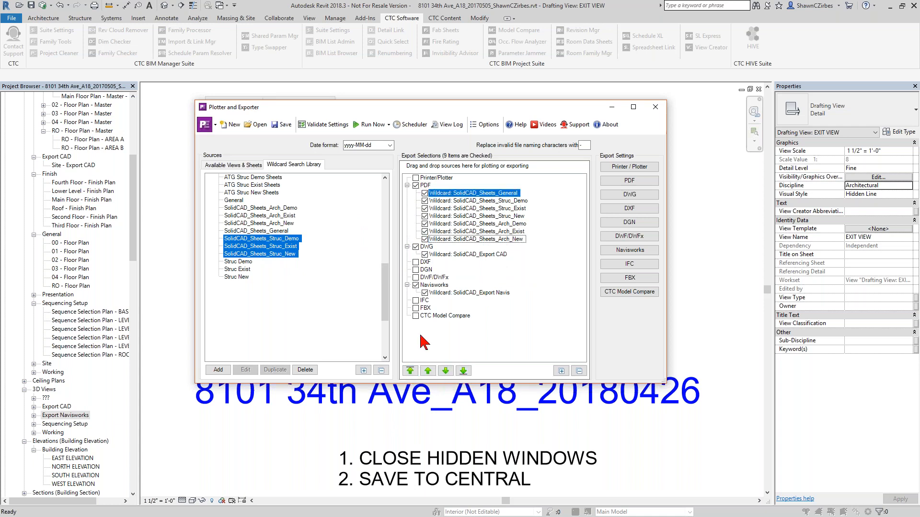
{"action": "left_click", "coordinate": [506, 209]}
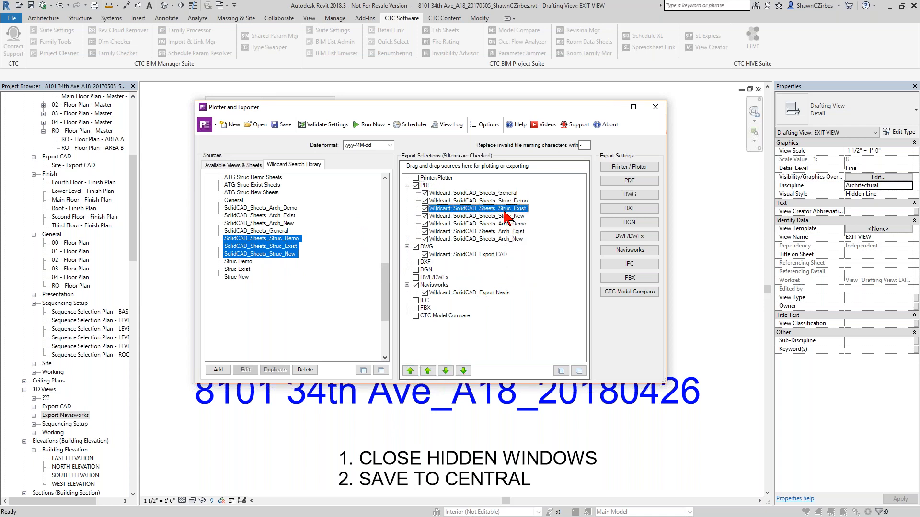
{"action": "left_click", "coordinate": [428, 372]}
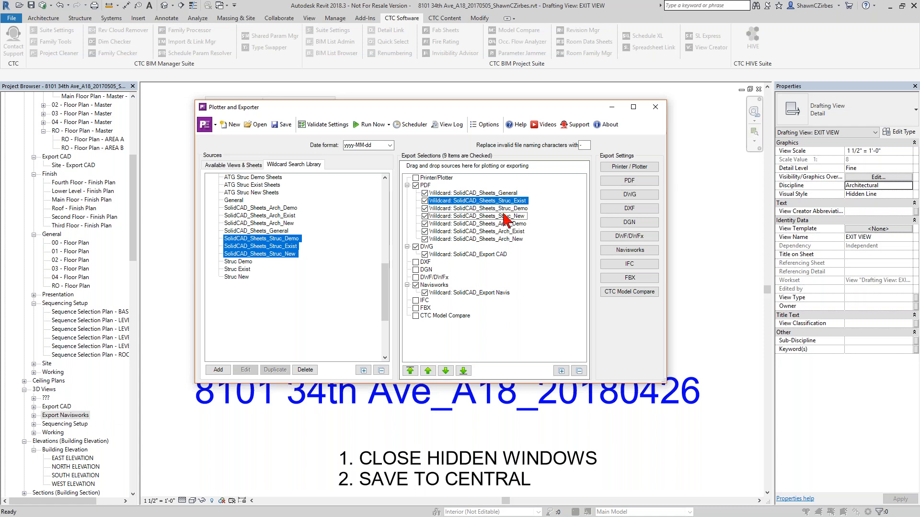
{"action": "left_click", "coordinate": [508, 232]}
{"action": "left_click", "coordinate": [428, 371]}
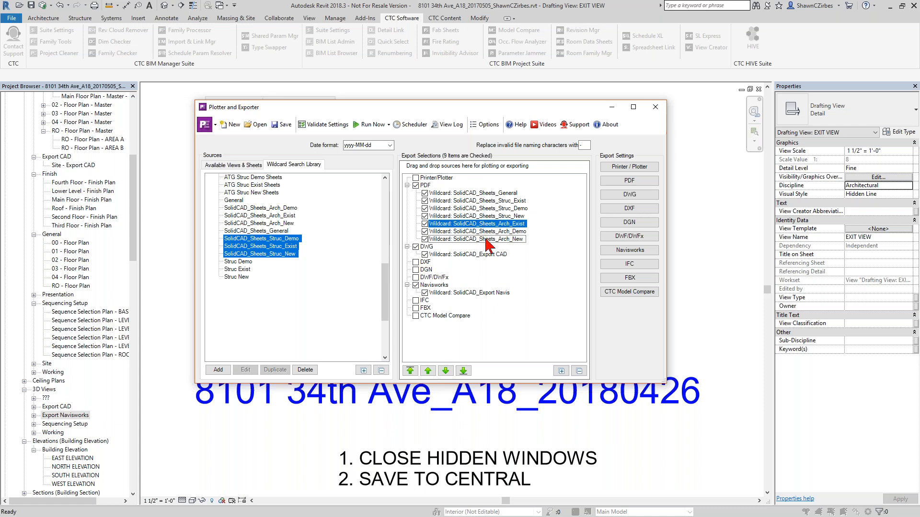
- Open the PDF export settings and select the export folder path
{"action": "left_click", "coordinate": [630, 182]}
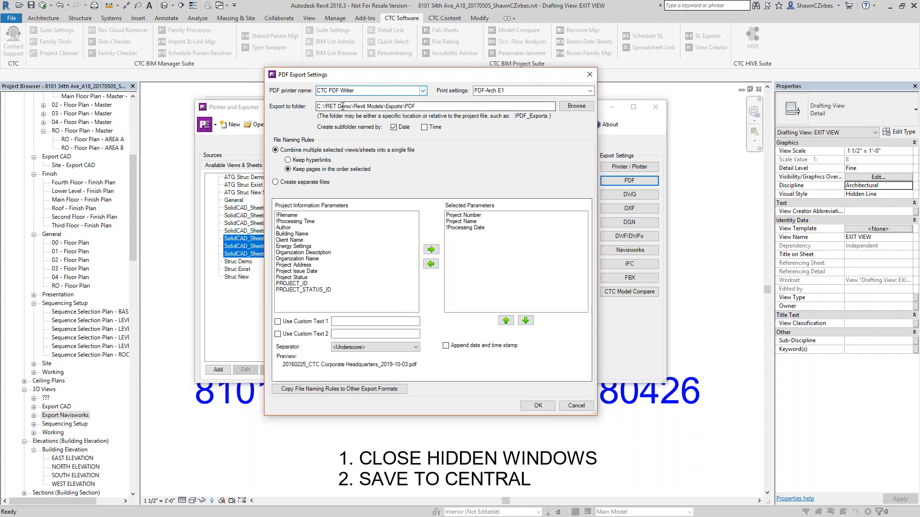
{"action": "left_click_drag", "start_coordinate": [319, 107], "coordinate": [431, 104]}
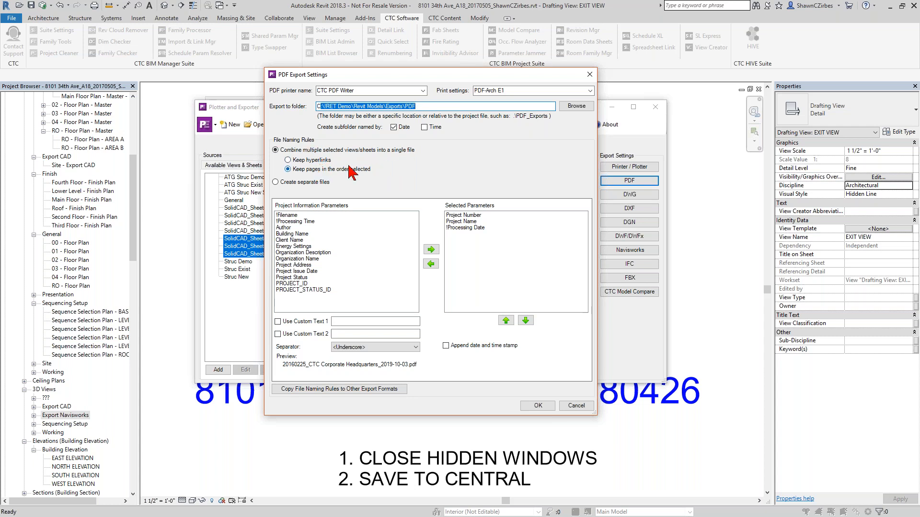
{"action": "left_click_drag", "start_coordinate": [444, 76], "coordinate": [269, 104]}
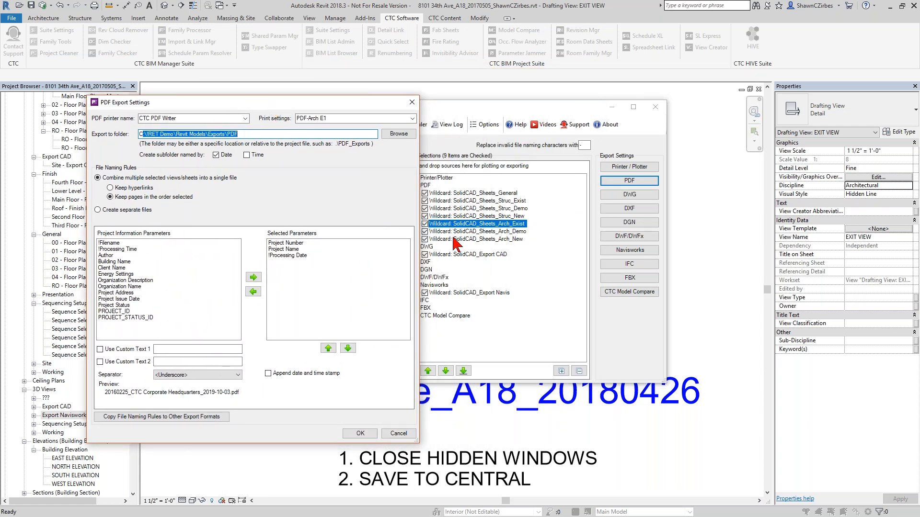
- Switch the PDF file naming to separate files and clear all selected sheet parameters
{"action": "left_click", "coordinate": [131, 210]}
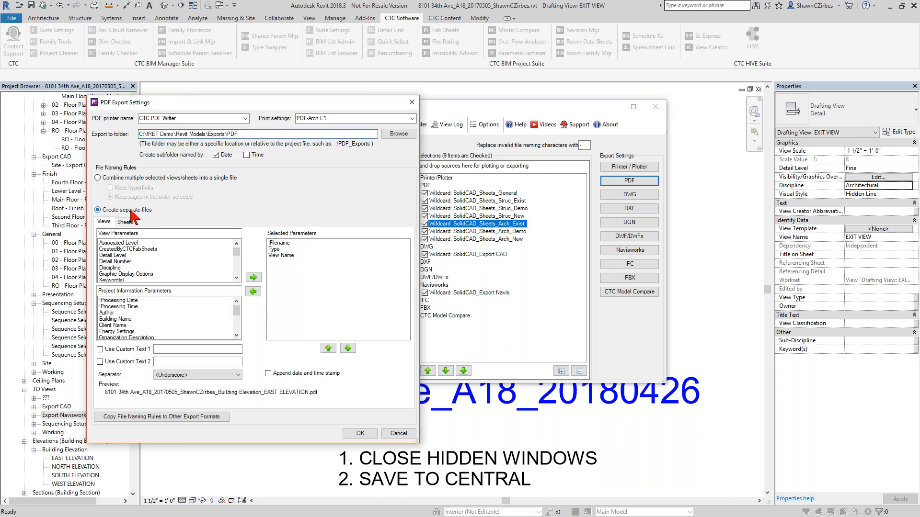
{"action": "left_click", "coordinate": [126, 223]}
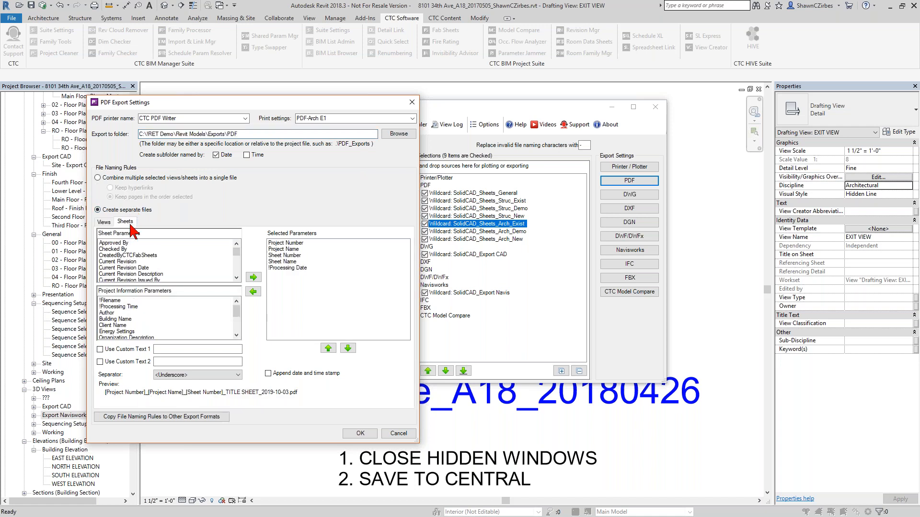
{"action": "left_click", "coordinate": [297, 243]}
{"action": "left_click", "coordinate": [300, 277], "text": "shift"}
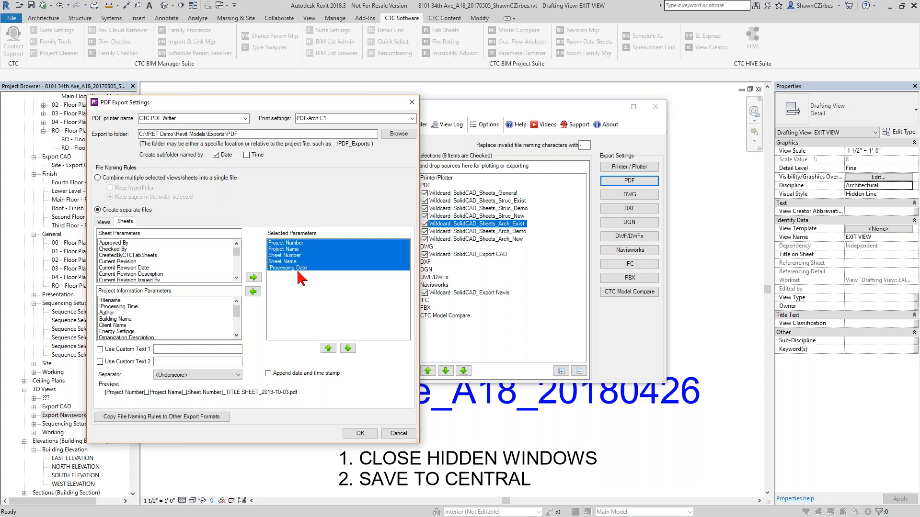
{"action": "left_click", "coordinate": [253, 292]}
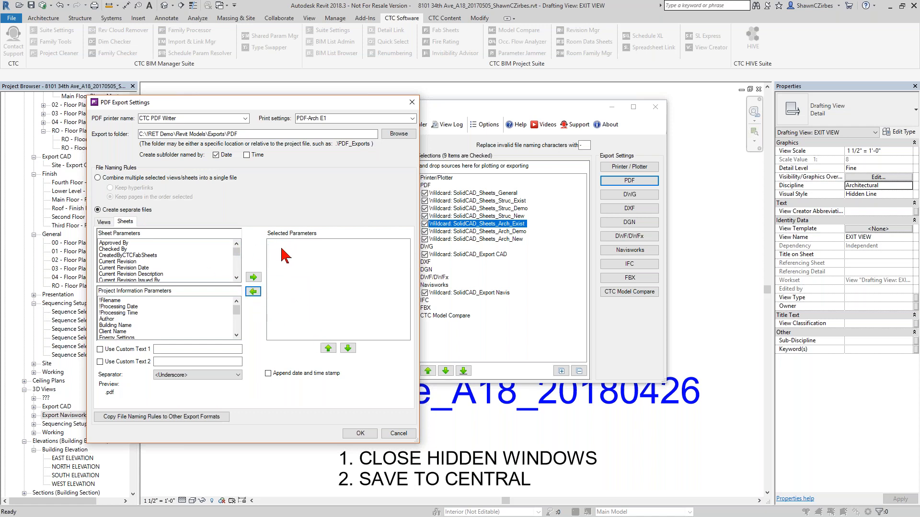
- Add Project Number, Project Name, Sheet Number and Sheet Name to the selected sheet naming parameters
{"action": "scroll", "coordinate": [135, 319], "scroll_direction": "down", "scroll_amount": 2}
{"action": "scroll", "coordinate": [134, 328], "scroll_direction": "down", "scroll_amount": 2}
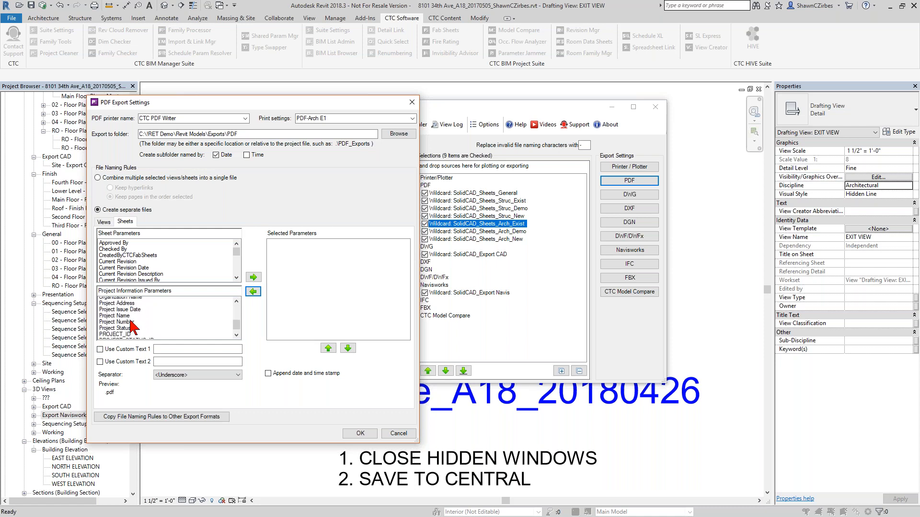
{"action": "double_click", "coordinate": [127, 321]}
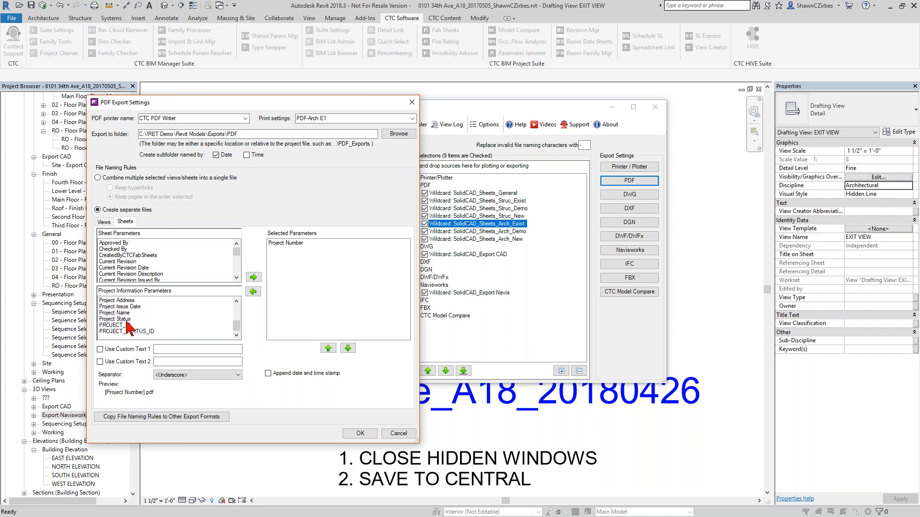
{"action": "double_click", "coordinate": [123, 313]}
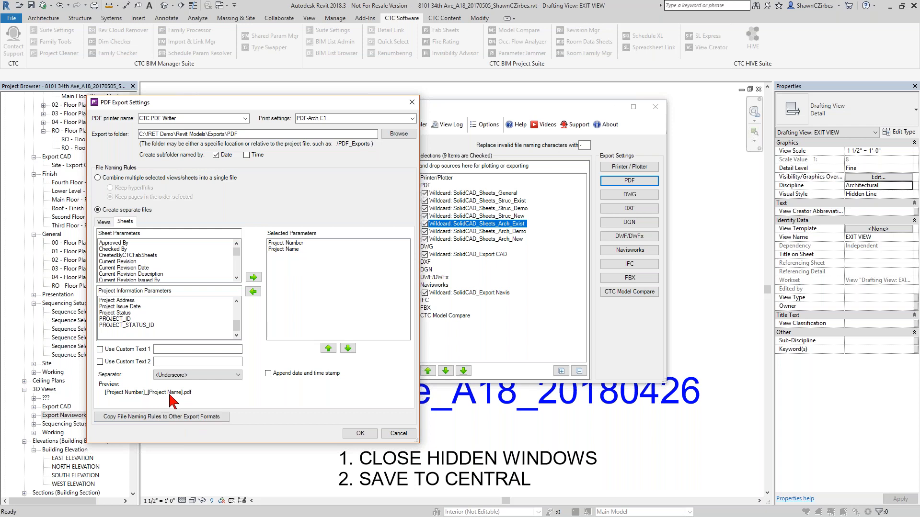
{"action": "left_click", "coordinate": [139, 268]}
{"action": "scroll", "coordinate": [145, 274], "scroll_direction": "down", "scroll_amount": 1}
{"action": "scroll", "coordinate": [144, 273], "scroll_direction": "down", "scroll_amount": 8}
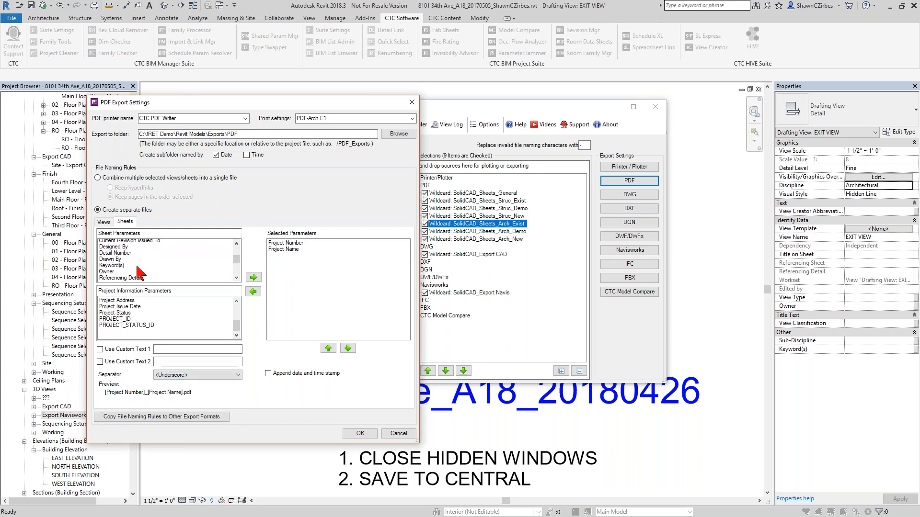
{"action": "scroll", "coordinate": [133, 273], "scroll_direction": "down", "scroll_amount": 1}
{"action": "double_click", "coordinate": [130, 261]}
{"action": "double_click", "coordinate": [128, 256]}
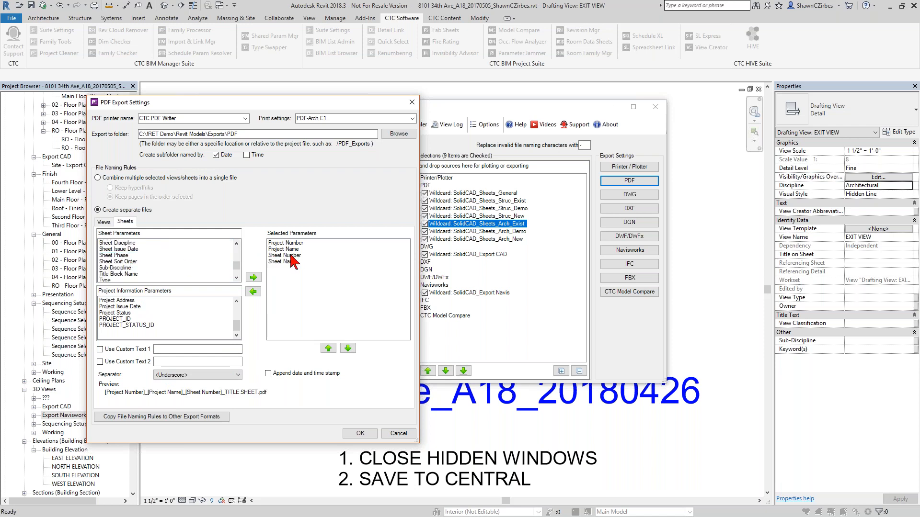
- Add !Processing Date and !Processing Time to the selected naming parameters
{"action": "scroll", "coordinate": [175, 265], "scroll_direction": "up", "scroll_amount": 10}
{"action": "scroll", "coordinate": [175, 264], "scroll_direction": "up", "scroll_amount": 1}
{"action": "scroll", "coordinate": [175, 319], "scroll_direction": "up", "scroll_amount": 5}
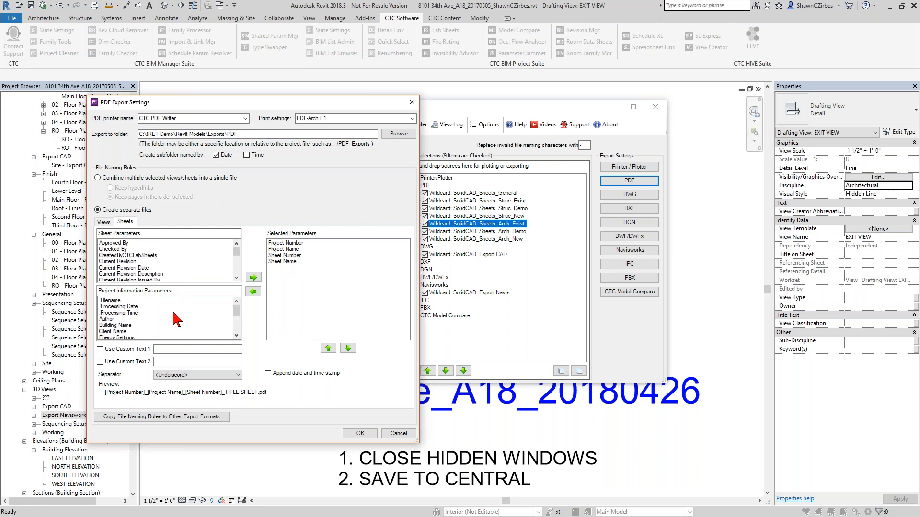
{"action": "double_click", "coordinate": [125, 308]}
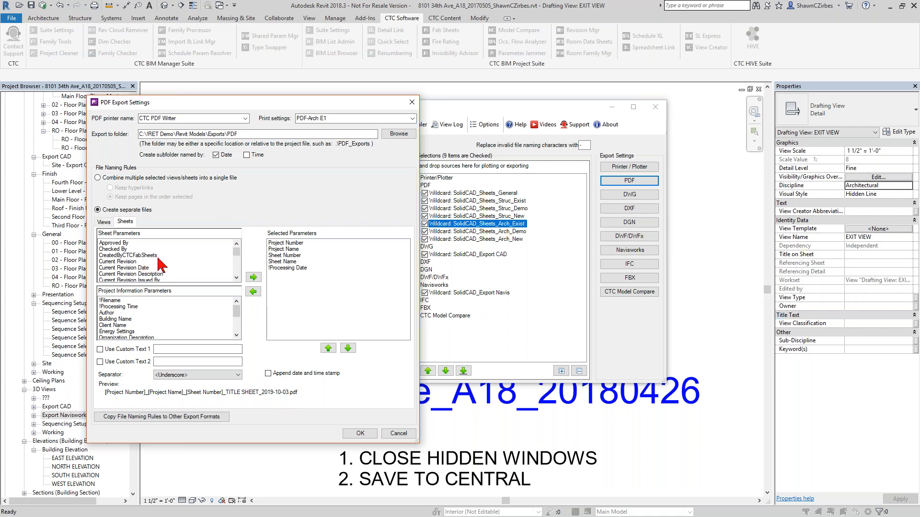
{"action": "left_click", "coordinate": [118, 306]}
{"action": "double_click", "coordinate": [118, 309]}
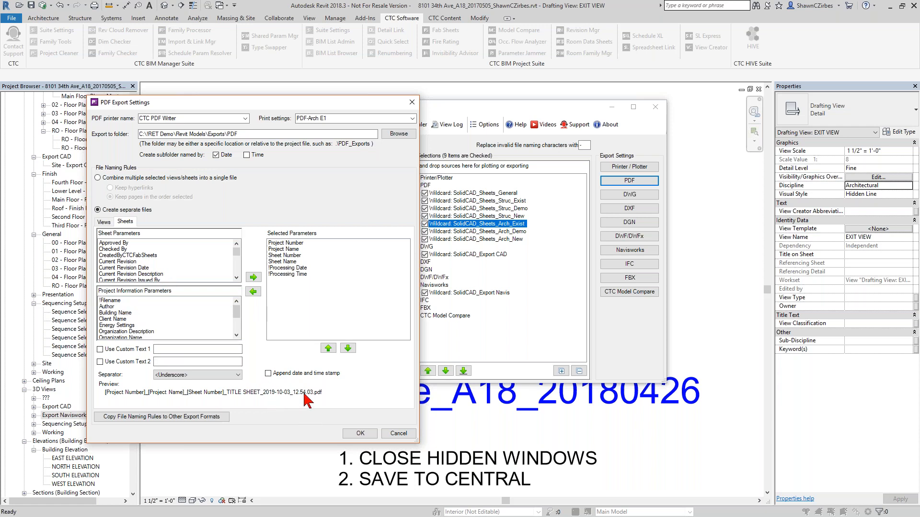
- Switch back to combining sheets into a single file and cancel the PDF export settings
{"action": "left_click_drag", "start_coordinate": [347, 106], "coordinate": [371, 163]}
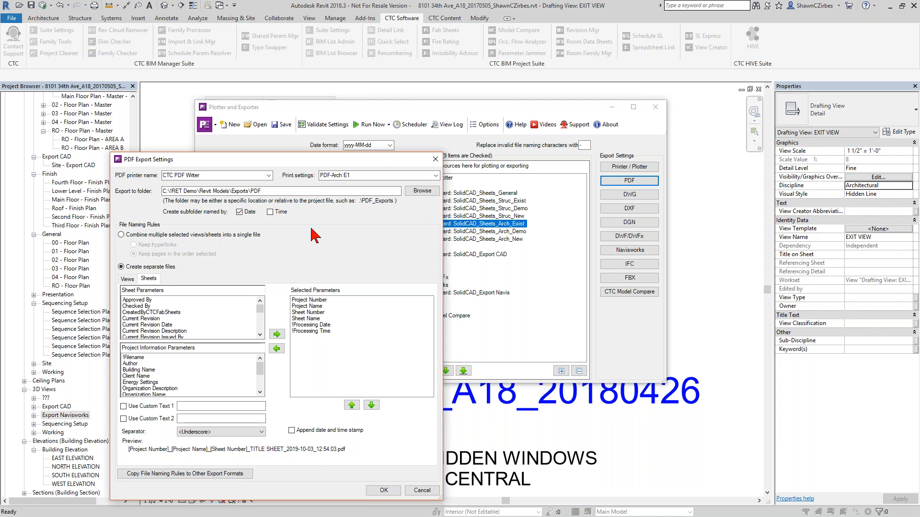
{"action": "left_click_drag", "start_coordinate": [343, 162], "coordinate": [329, 89]}
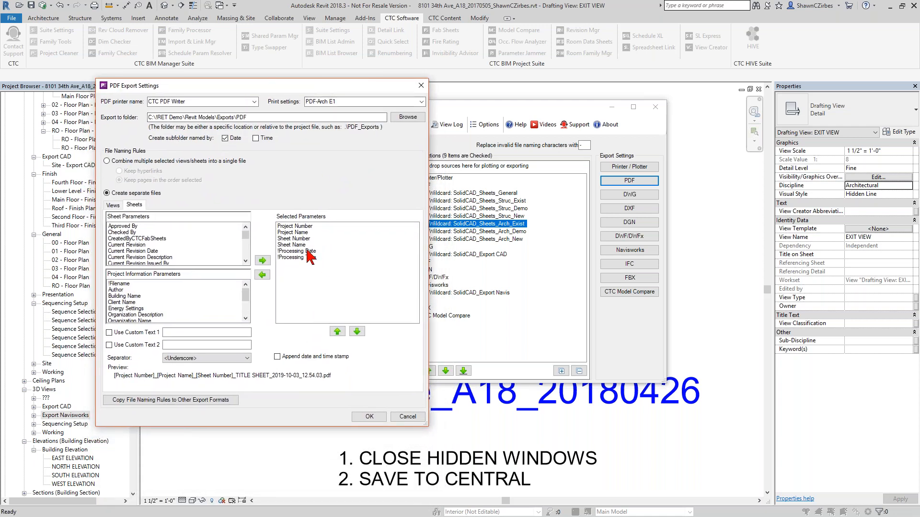
{"action": "left_click", "coordinate": [176, 162]}
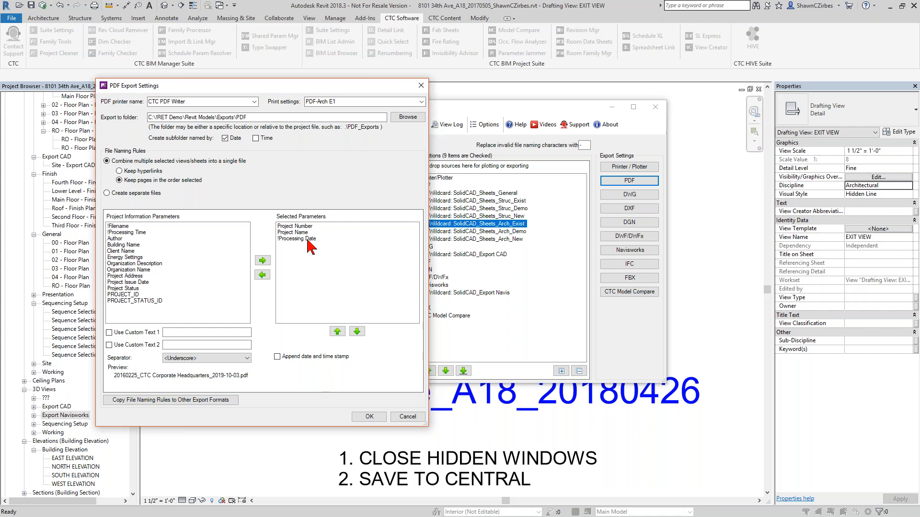
{"action": "left_click", "coordinate": [407, 417]}
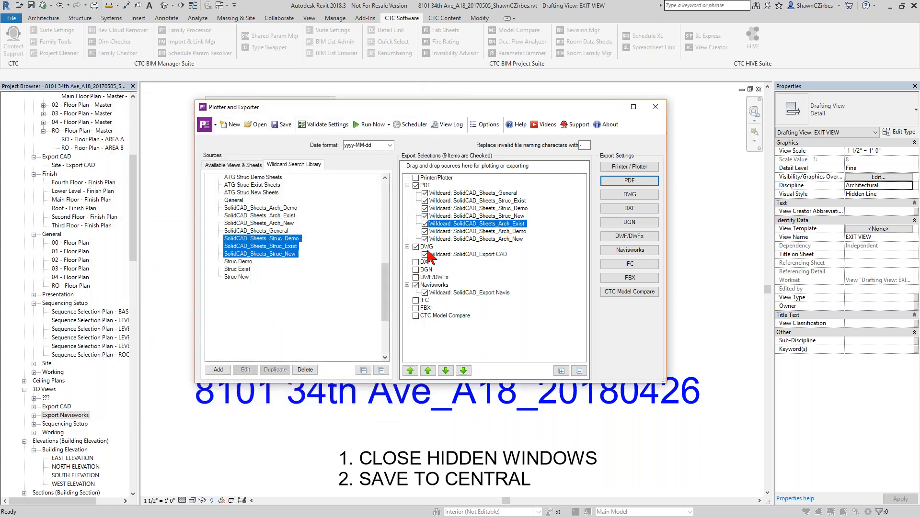
- Review the DWG export settings and the custom DWG settings, then cancel both dialogs
{"action": "left_click", "coordinate": [631, 195]}
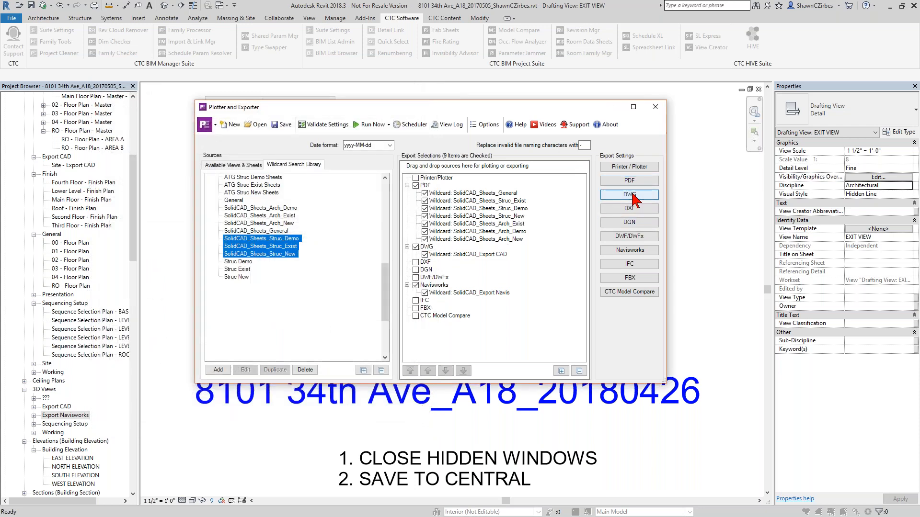
{"action": "left_click", "coordinate": [399, 144]}
{"action": "left_click", "coordinate": [552, 144]}
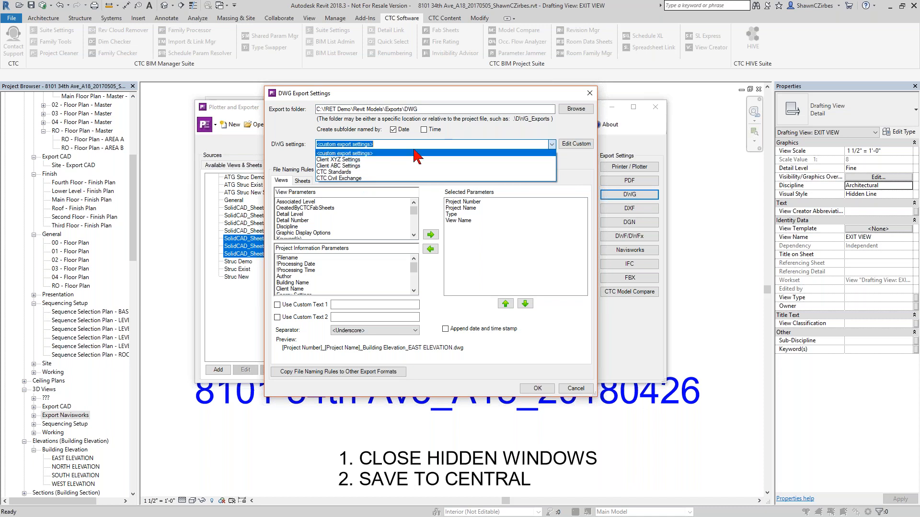
{"action": "left_click", "coordinate": [580, 146]}
{"action": "left_click", "coordinate": [580, 146]}
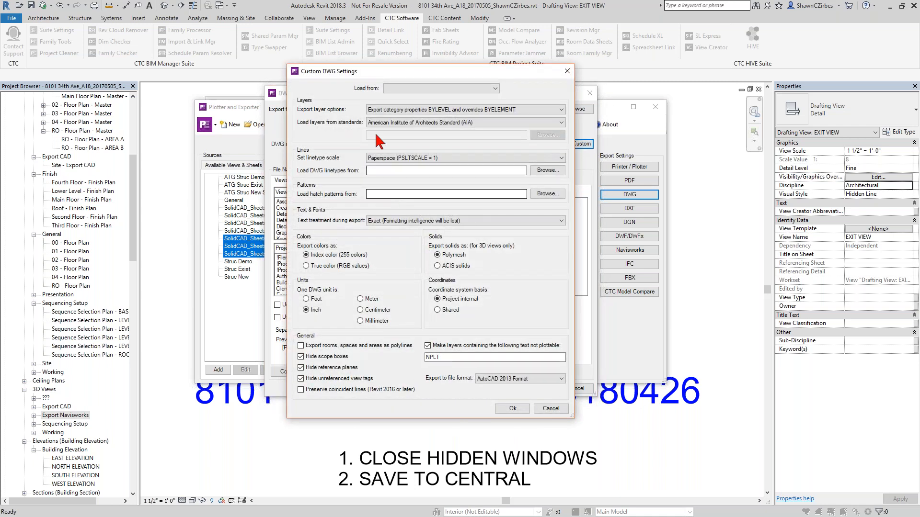
{"action": "left_click", "coordinate": [551, 409]}
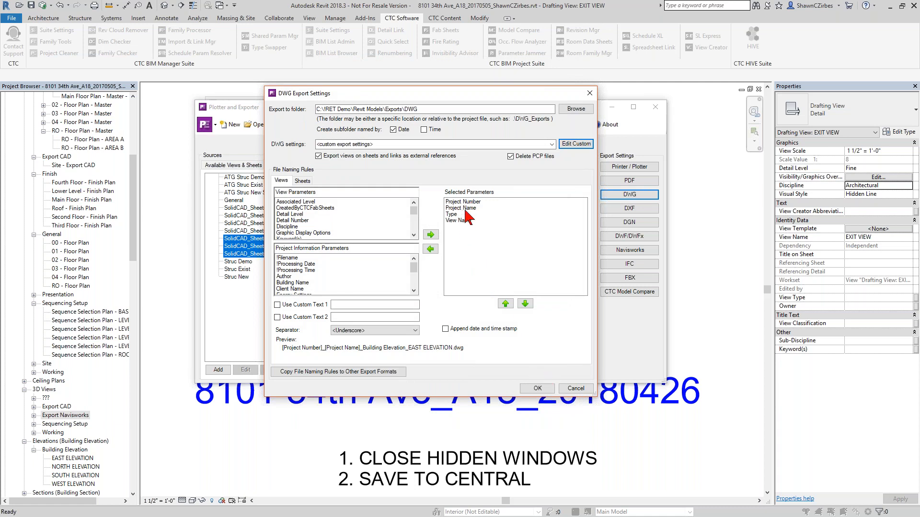
{"action": "left_click", "coordinate": [575, 389]}
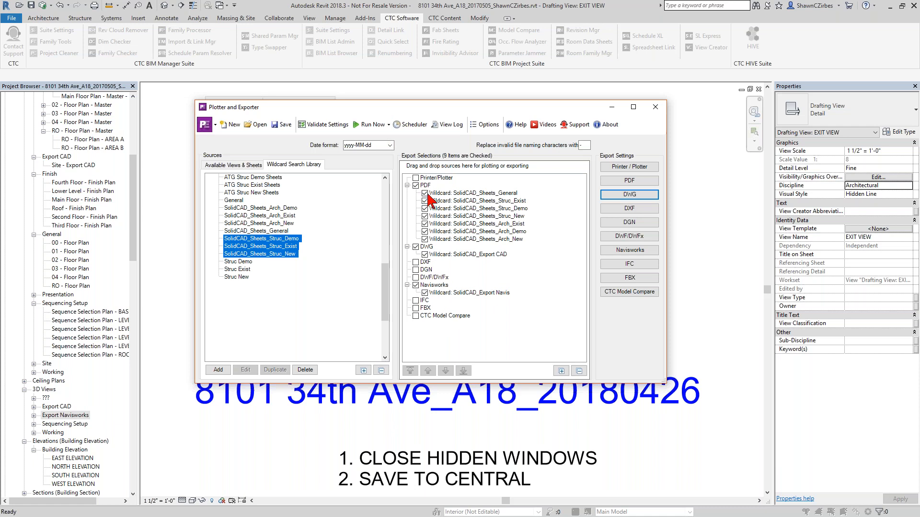
- Close the Plotter and Exporter and reopen it from the CTC BIM Batch Suite
{"action": "left_click", "coordinate": [655, 107]}
{"action": "left_click", "coordinate": [498, 269]}
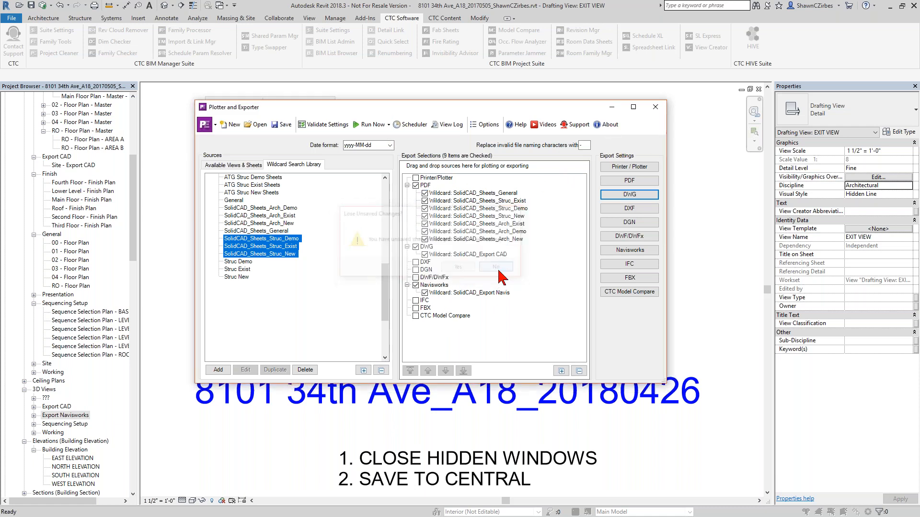
{"action": "left_click", "coordinate": [655, 107]}
{"action": "left_click", "coordinate": [466, 269]}
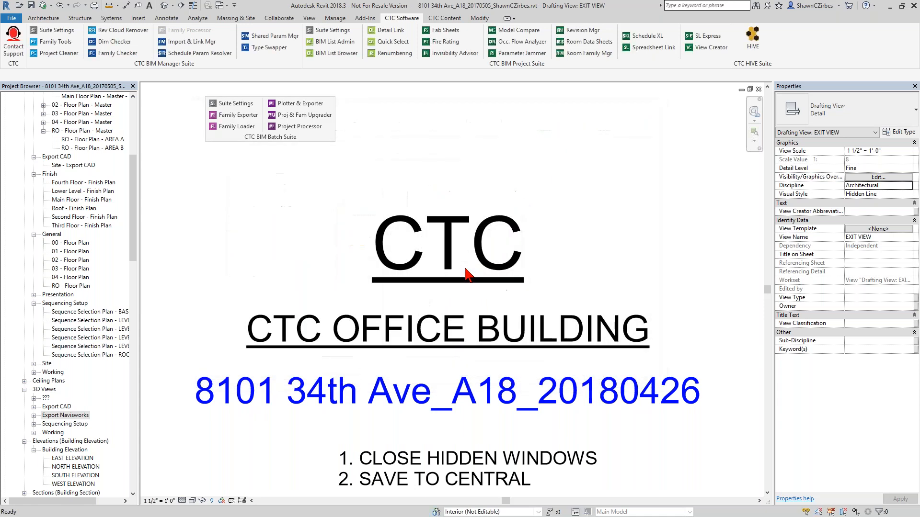
{"action": "left_click", "coordinate": [302, 105]}
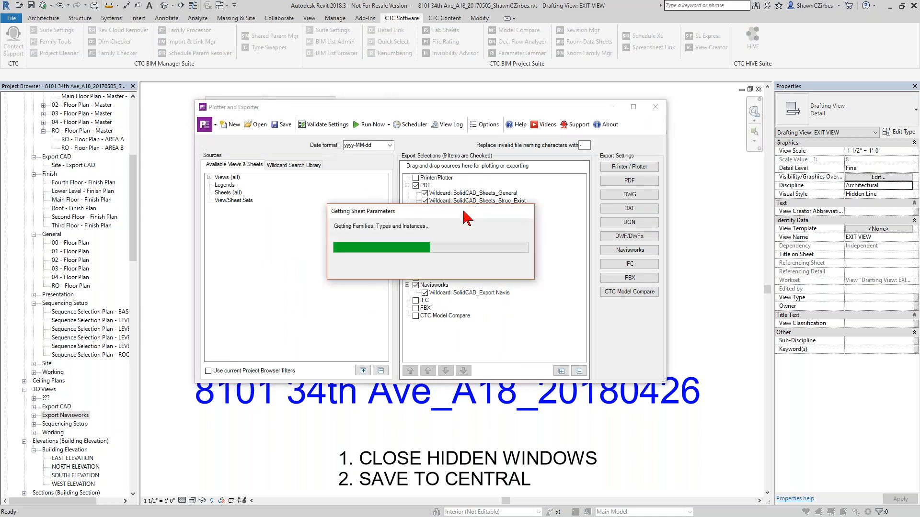
- Close the Plotter and Exporter and launch the Project Processor from the CTC BIM Batch Suite
{"action": "left_click_drag", "start_coordinate": [467, 213], "coordinate": [338, 251]}
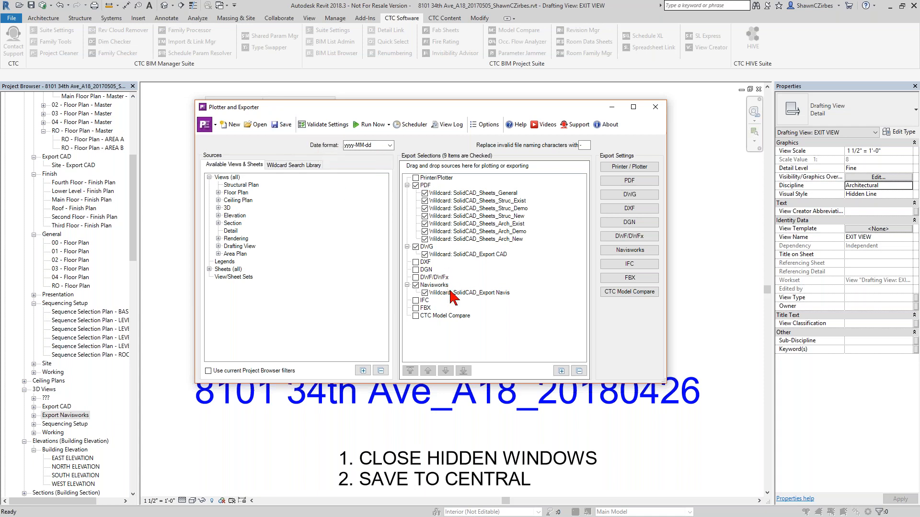
{"action": "left_click", "coordinate": [653, 111]}
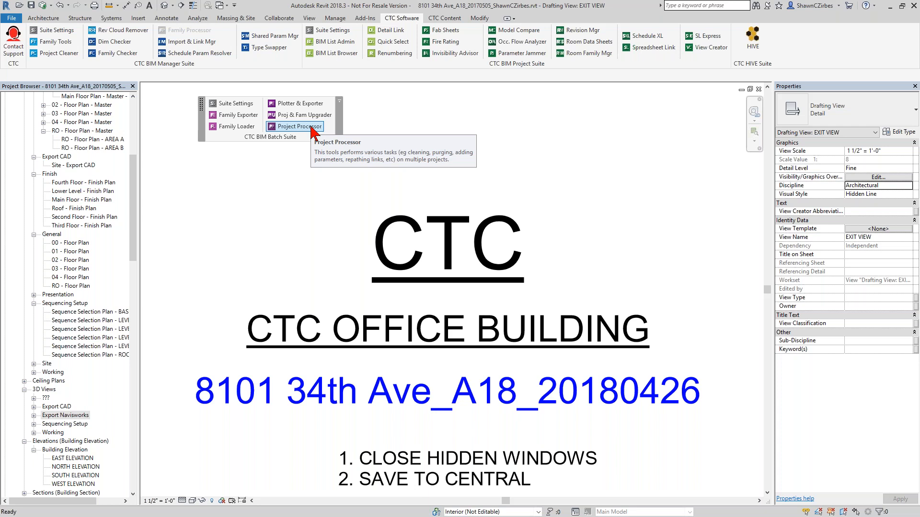
{"action": "left_click", "coordinate": [309, 127]}
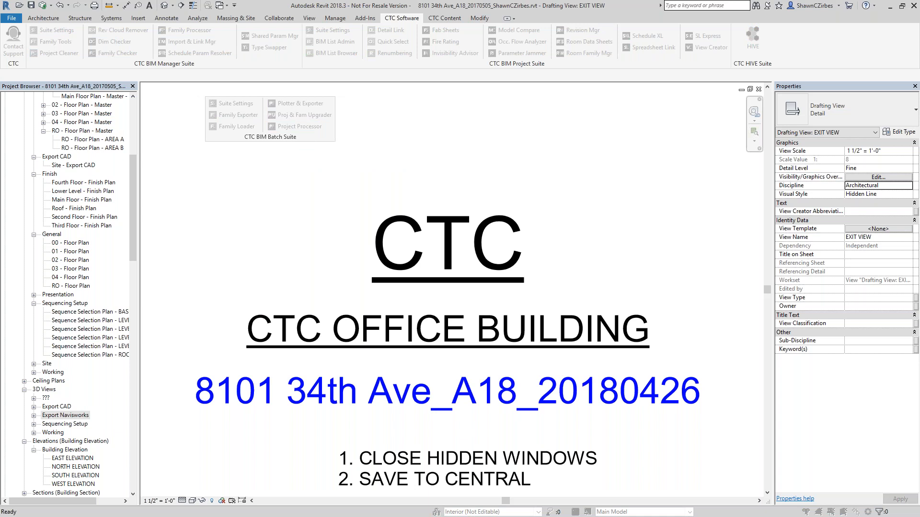
- Add the currently open project to the Project Processor's project list
{"action": "left_click_drag", "start_coordinate": [477, 154], "coordinate": [417, 142]}
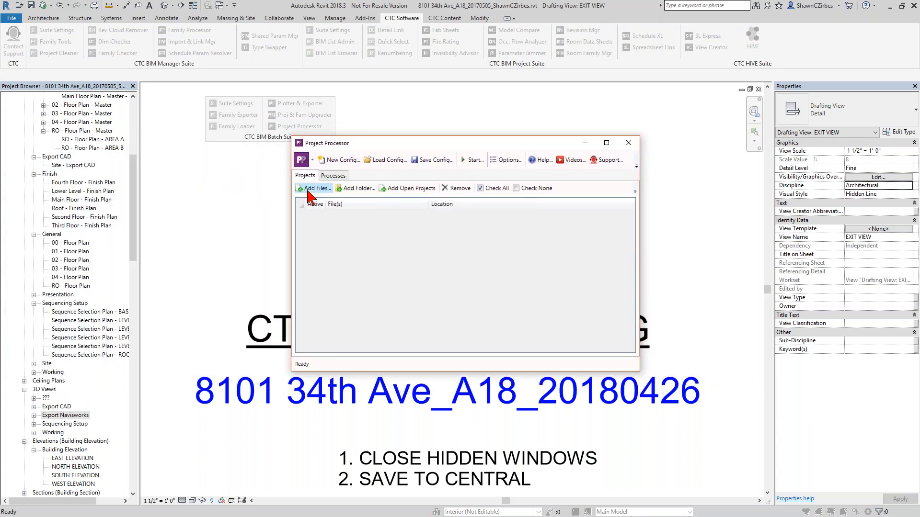
{"action": "left_click", "coordinate": [415, 190]}
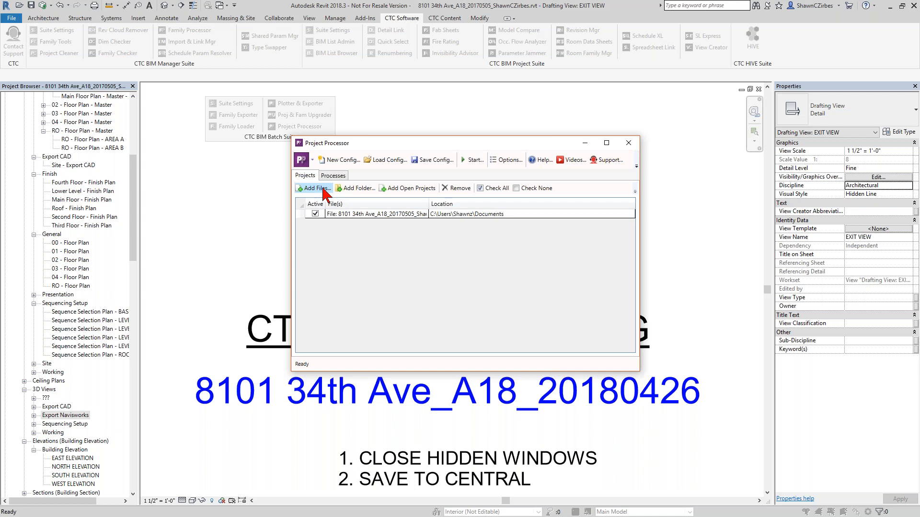
- Uncheck all processes and enable only the Clean process
{"action": "left_click", "coordinate": [335, 177]}
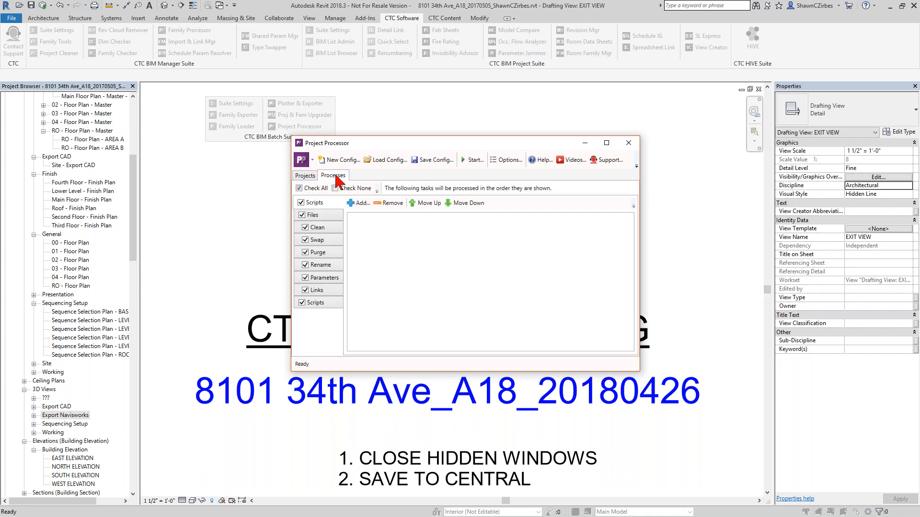
{"action": "left_click", "coordinate": [339, 188]}
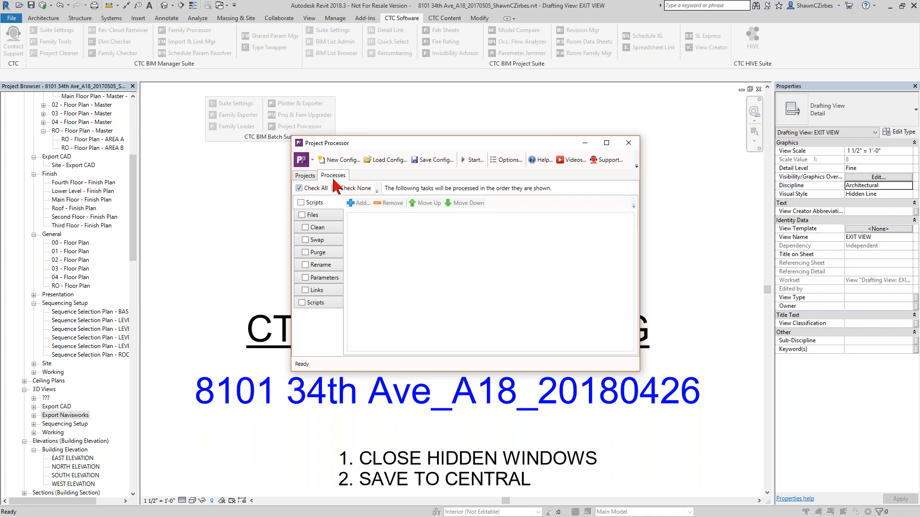
{"action": "left_click", "coordinate": [305, 175]}
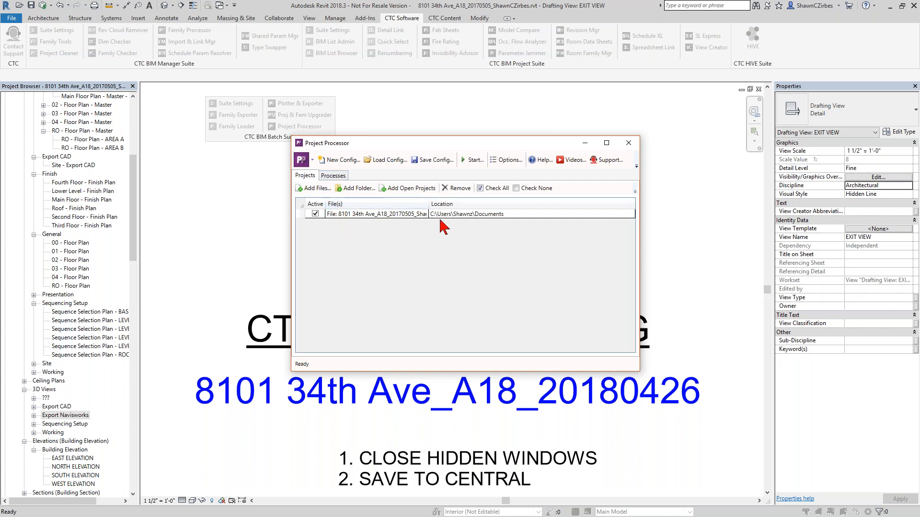
{"action": "left_click", "coordinate": [337, 177]}
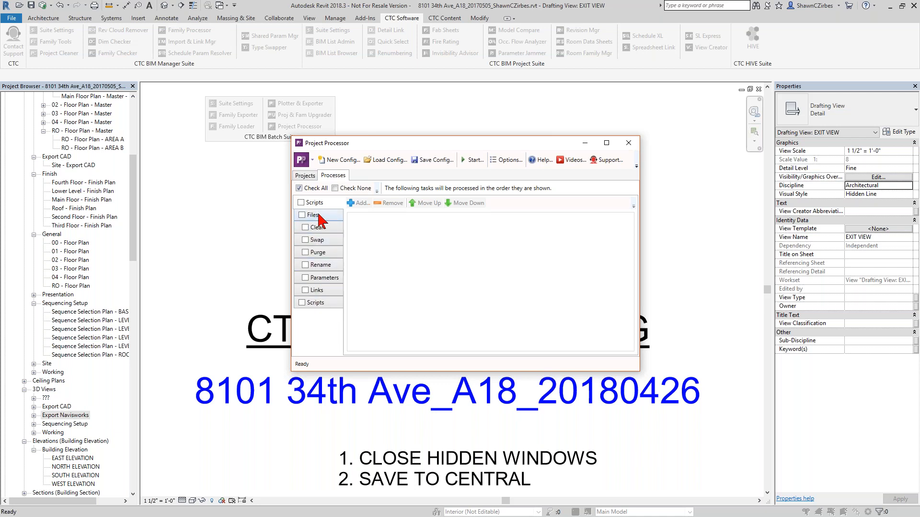
{"action": "left_click", "coordinate": [320, 228]}
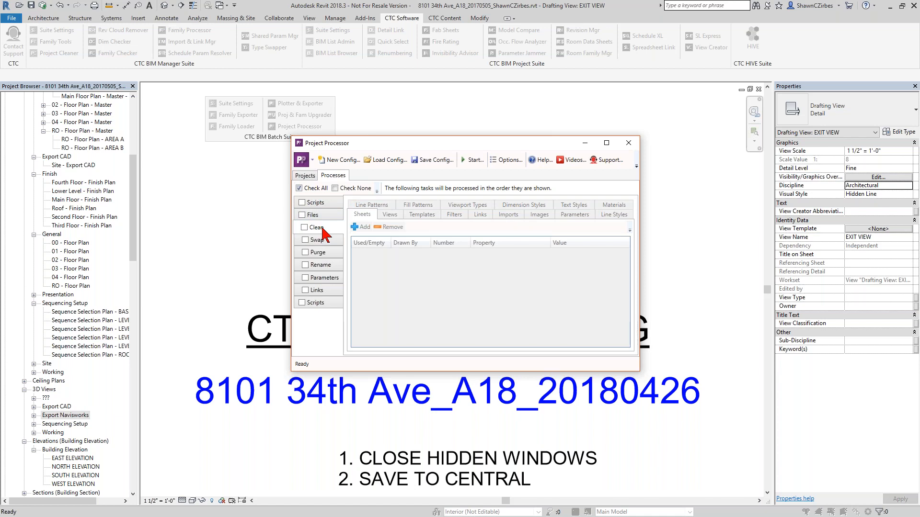
{"action": "left_click", "coordinate": [316, 229]}
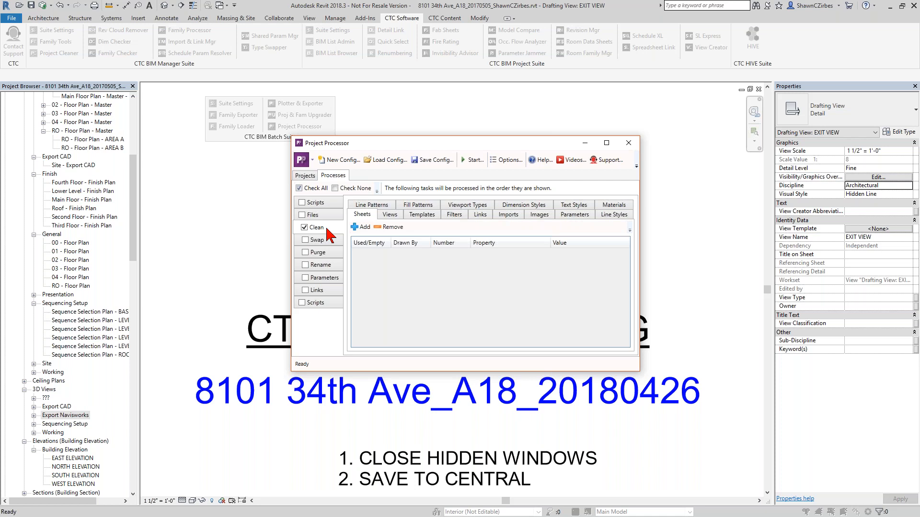
- Add a sheet clean rule for Empty sheets with property Sheet Discipline and value Structure
{"action": "left_click", "coordinate": [365, 227]}
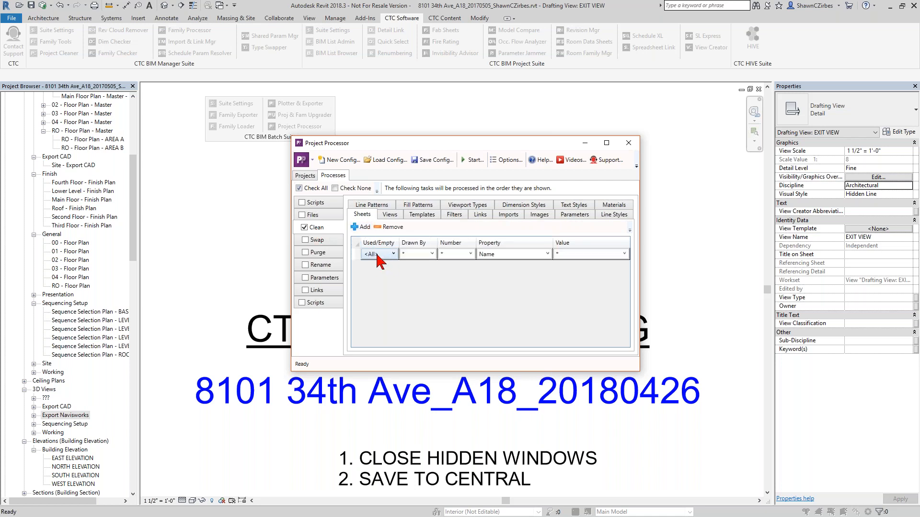
{"action": "left_click", "coordinate": [380, 259]}
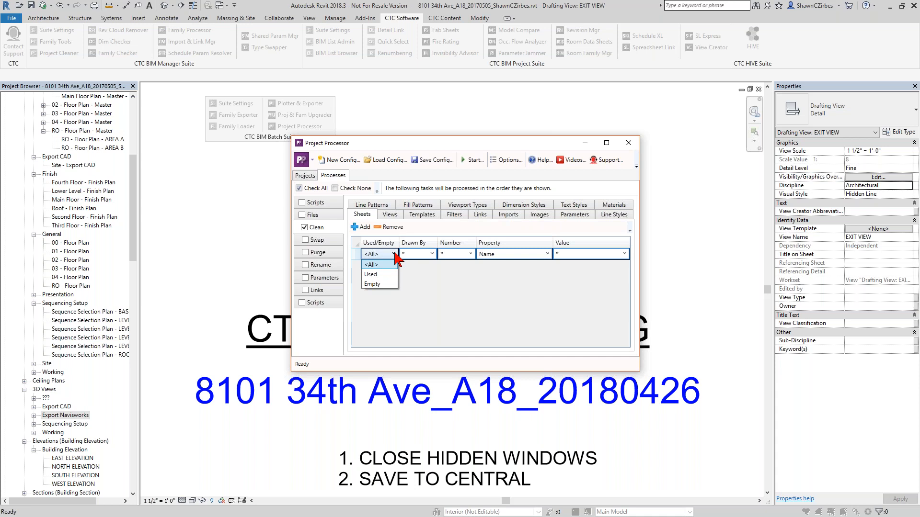
{"action": "left_click", "coordinate": [384, 284]}
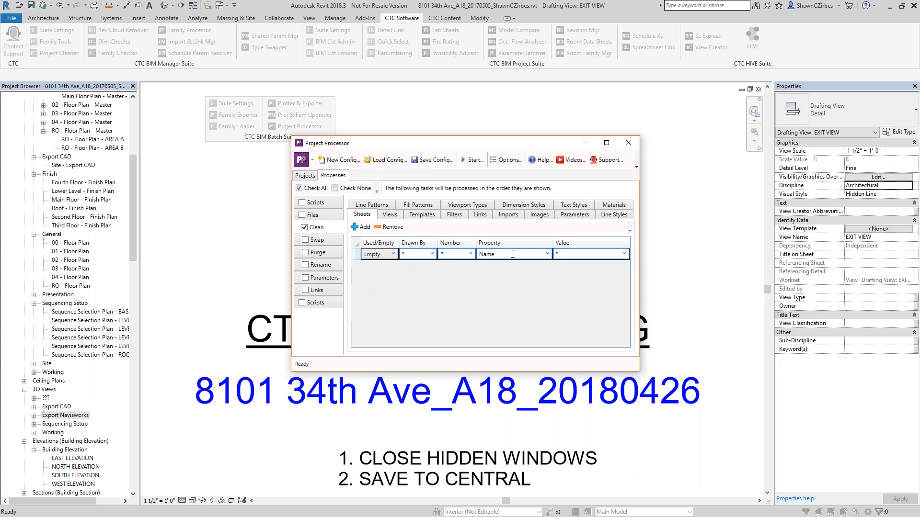
{"action": "left_click", "coordinate": [586, 254]}
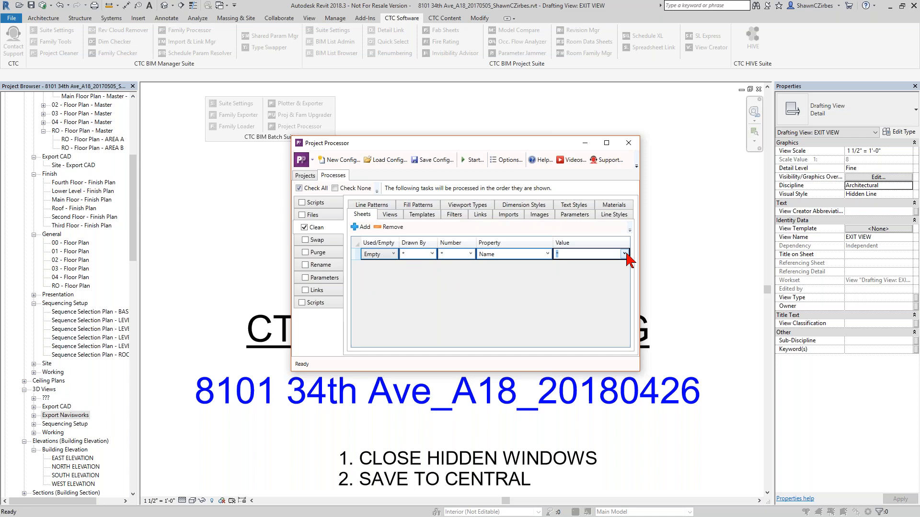
{"action": "left_click", "coordinate": [547, 254]}
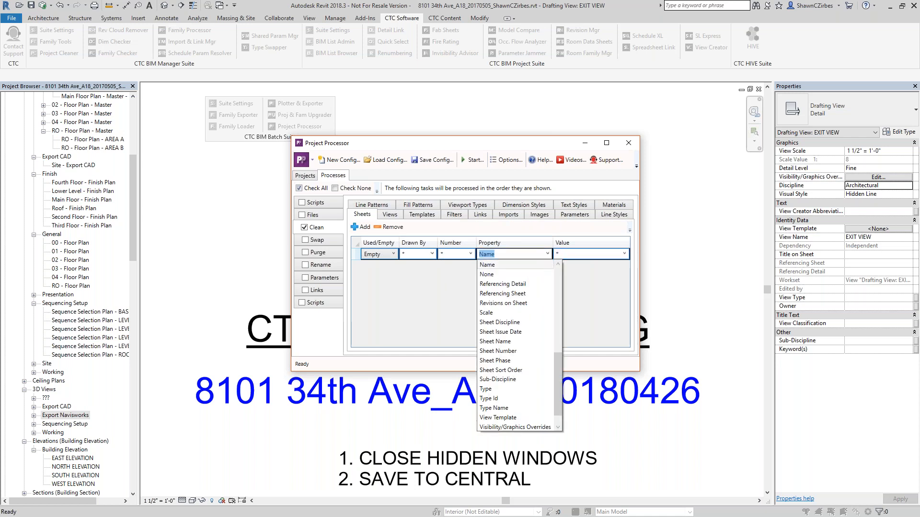
{"action": "left_click", "coordinate": [535, 322]}
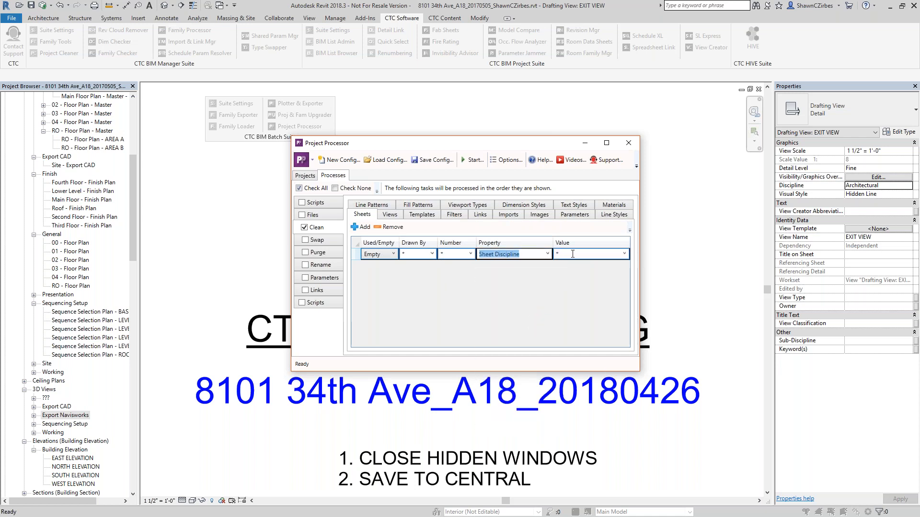
{"action": "left_click", "coordinate": [586, 283]}
{"action": "left_click", "coordinate": [624, 254]}
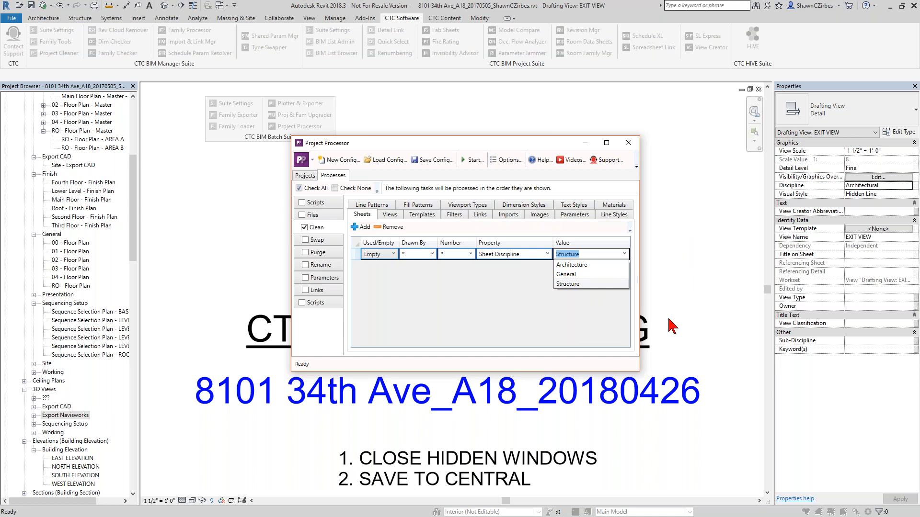
{"action": "left_click", "coordinate": [606, 331]}
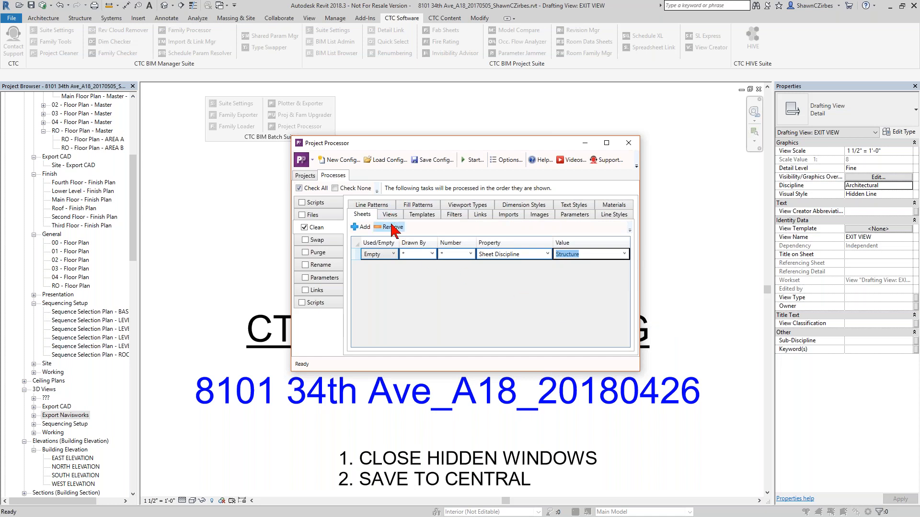
- Reset the sheet rule to <All> sheets, value *, and property Name
{"action": "left_click", "coordinate": [393, 254]}
{"action": "left_click", "coordinate": [386, 274]}
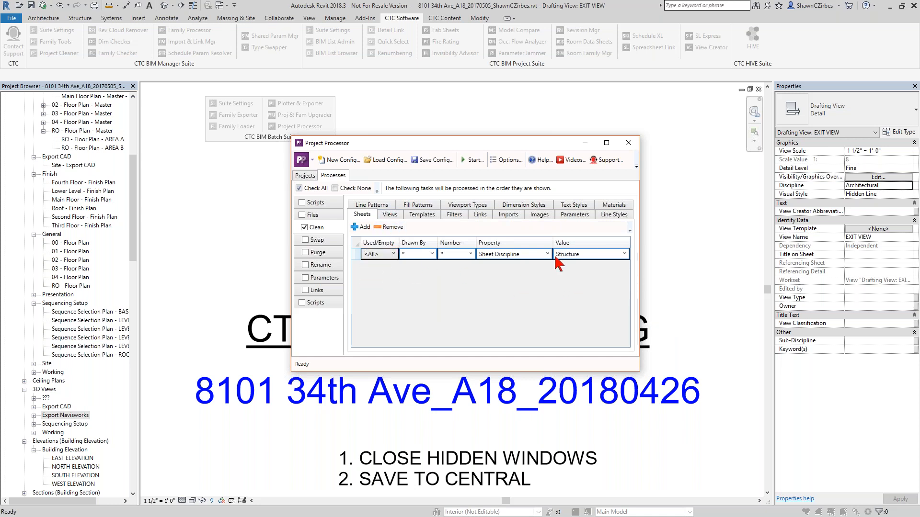
{"action": "left_click", "coordinate": [615, 255]}
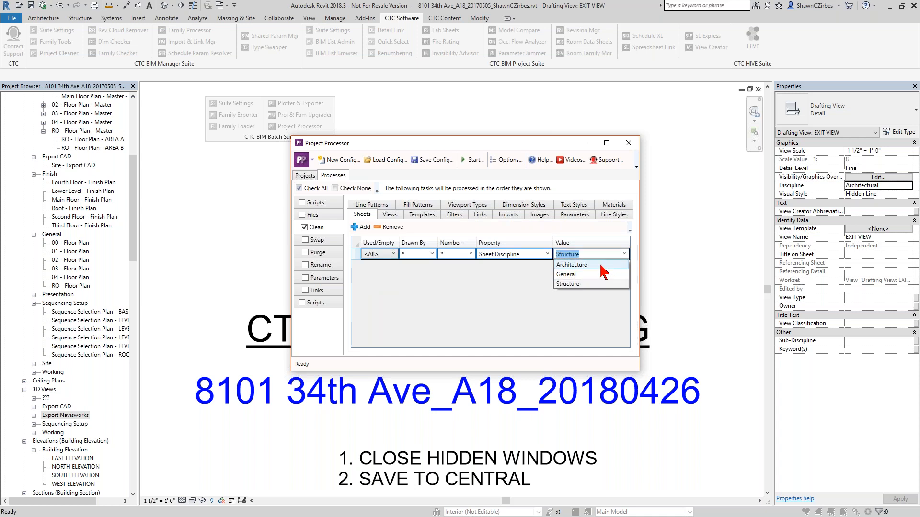
{"action": "left_click", "coordinate": [585, 255]}
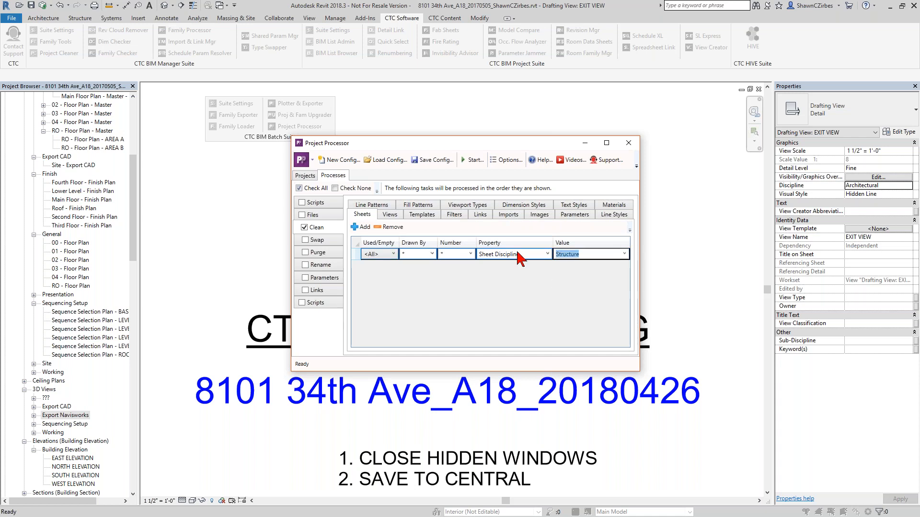
{"action": "type", "text": "*"}
{"action": "left_click", "coordinate": [548, 253]}
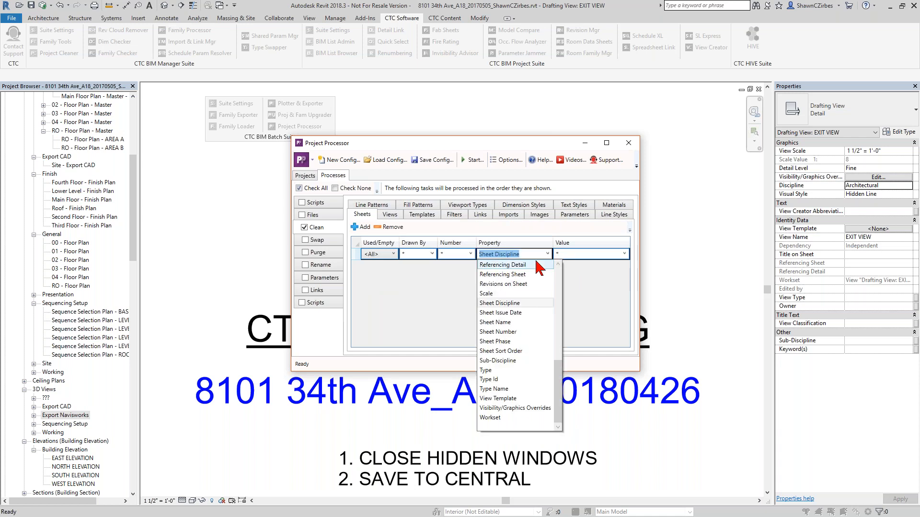
{"action": "scroll", "coordinate": [527, 342], "scroll_direction": "up", "scroll_amount": 5}
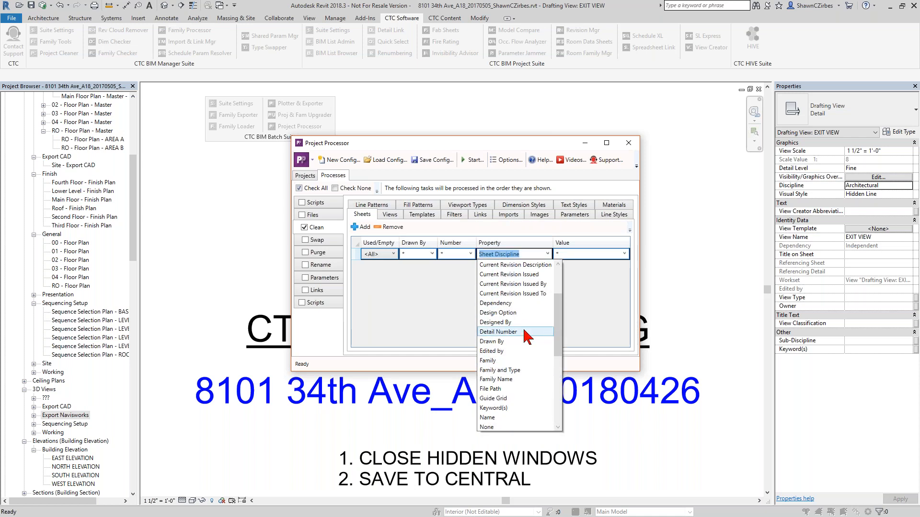
{"action": "scroll", "coordinate": [522, 345], "scroll_direction": "down", "scroll_amount": 2}
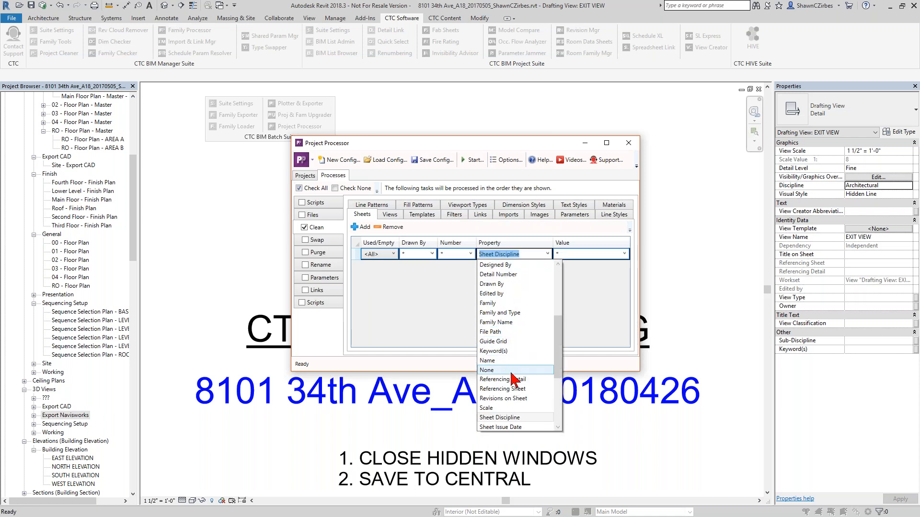
{"action": "left_click", "coordinate": [509, 361]}
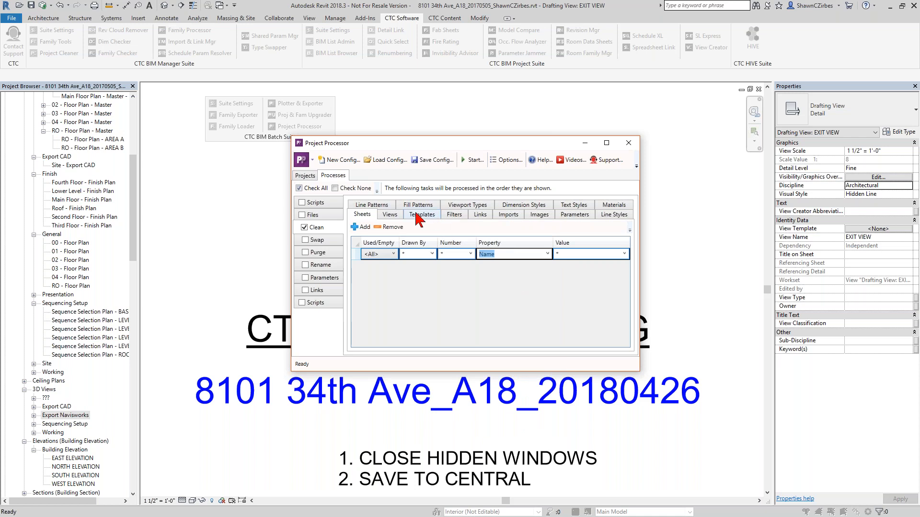
- Set the view clean rule's view type to 3D
{"action": "left_click", "coordinate": [390, 215]}
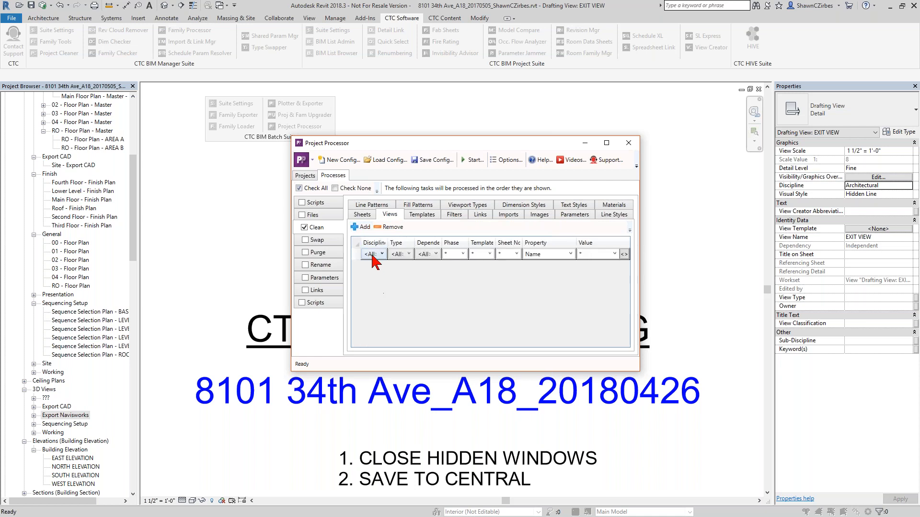
{"action": "left_click", "coordinate": [379, 254]}
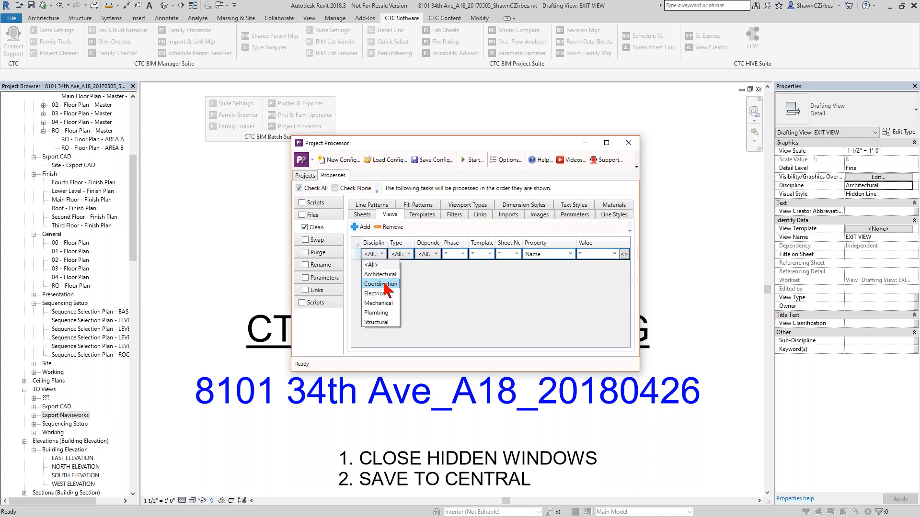
{"action": "left_click", "coordinate": [406, 255]}
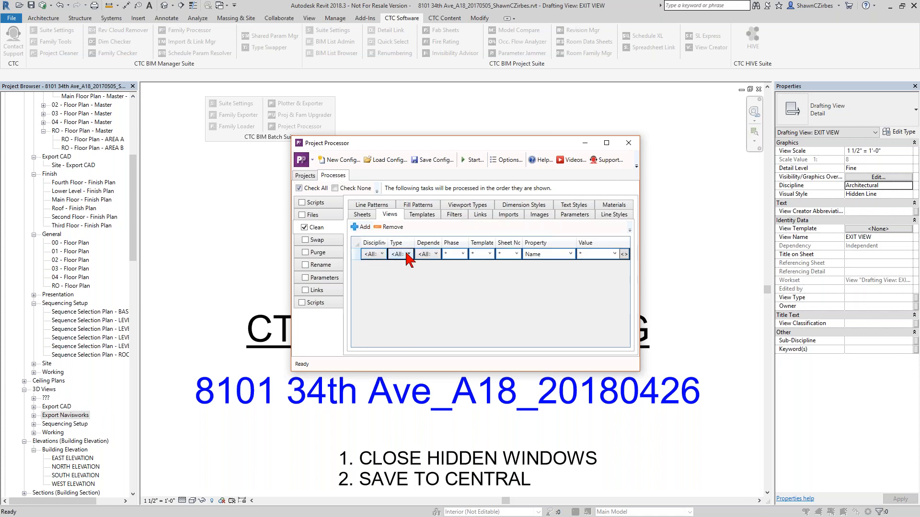
{"action": "left_click", "coordinate": [406, 255]}
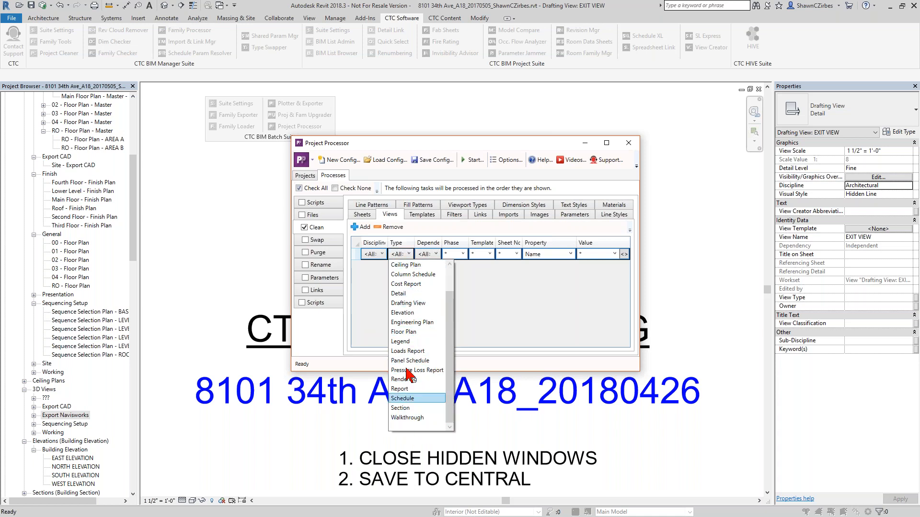
{"action": "scroll", "coordinate": [407, 311], "scroll_direction": "up", "scroll_amount": 2}
{"action": "left_click", "coordinate": [406, 276]}
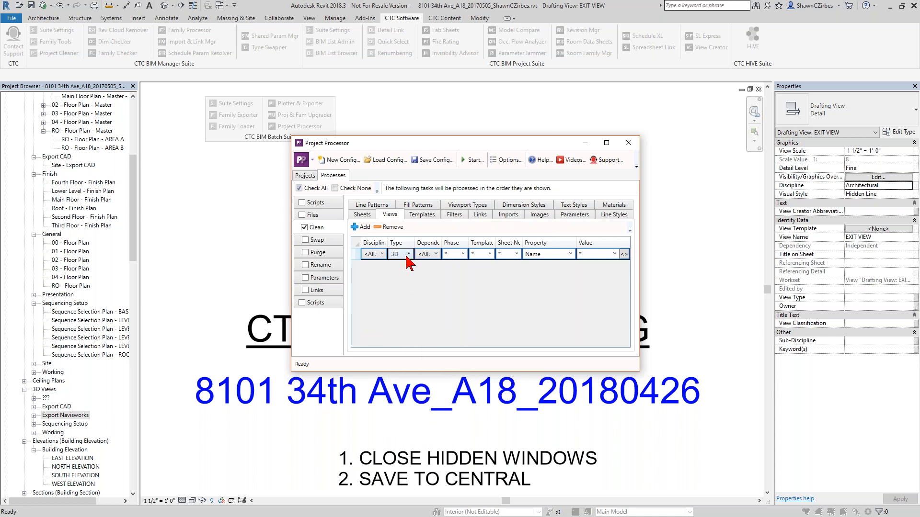
- Add a second view clean rule for Floor Plan views with property View Type and value Code Plan
{"action": "left_click", "coordinate": [360, 227]}
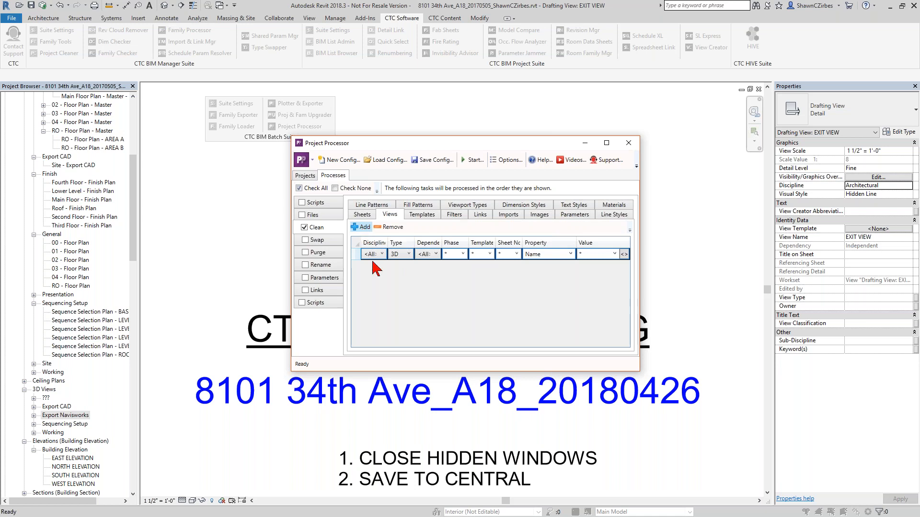
{"action": "left_click", "coordinate": [401, 266]}
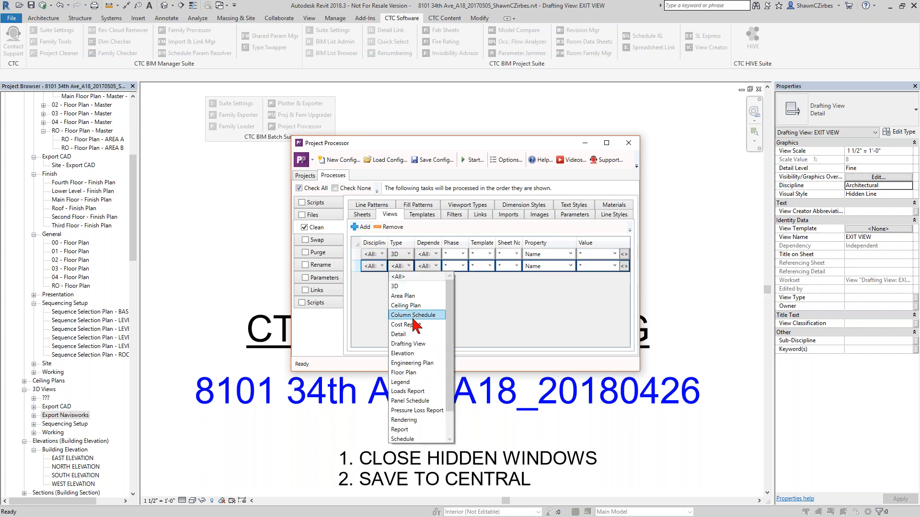
{"action": "left_click", "coordinate": [404, 372]}
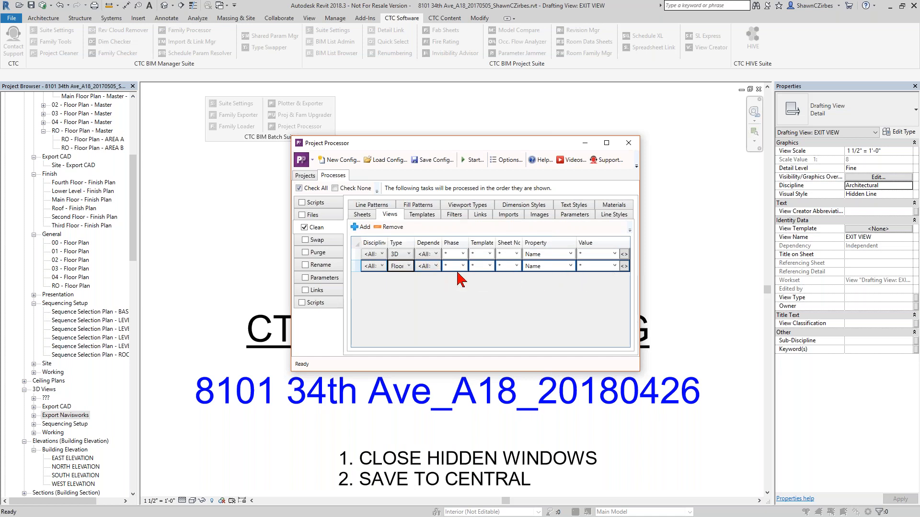
{"action": "left_click", "coordinate": [571, 266]}
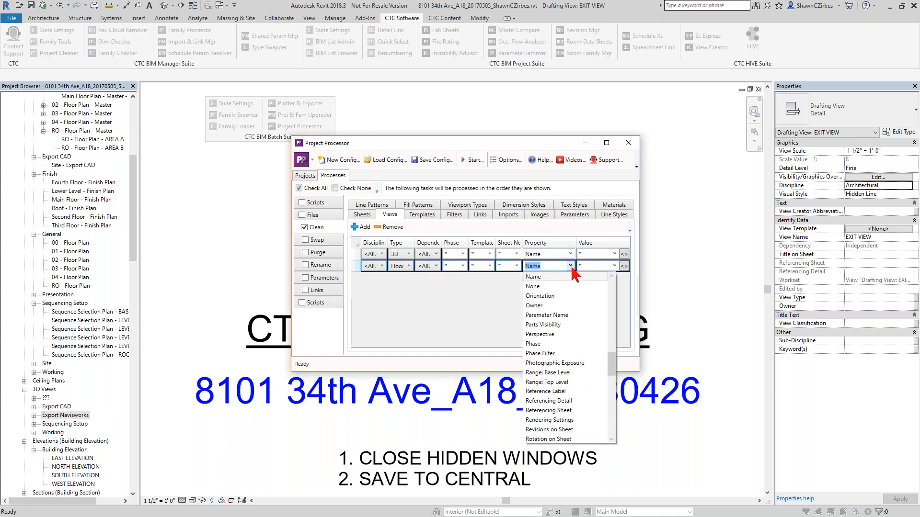
{"action": "scroll", "coordinate": [565, 374], "scroll_direction": "down", "scroll_amount": 10}
{"action": "scroll", "coordinate": [561, 364], "scroll_direction": "down", "scroll_amount": 3}
{"action": "left_click", "coordinate": [557, 344]}
{"action": "left_click", "coordinate": [614, 266]}
{"action": "left_click", "coordinate": [613, 266]}
{"action": "left_click", "coordinate": [570, 266]}
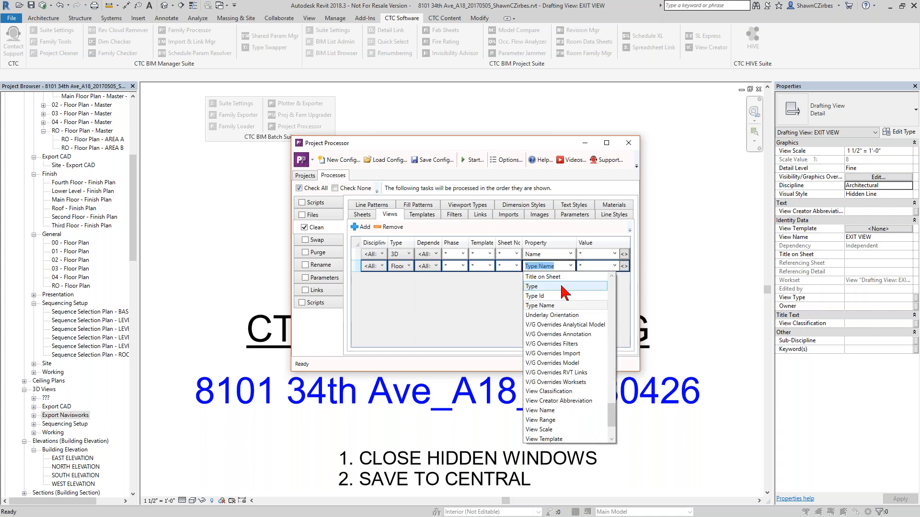
{"action": "scroll", "coordinate": [561, 286], "scroll_direction": "up", "scroll_amount": 1}
{"action": "left_click", "coordinate": [551, 314]}
{"action": "left_click", "coordinate": [614, 266]}
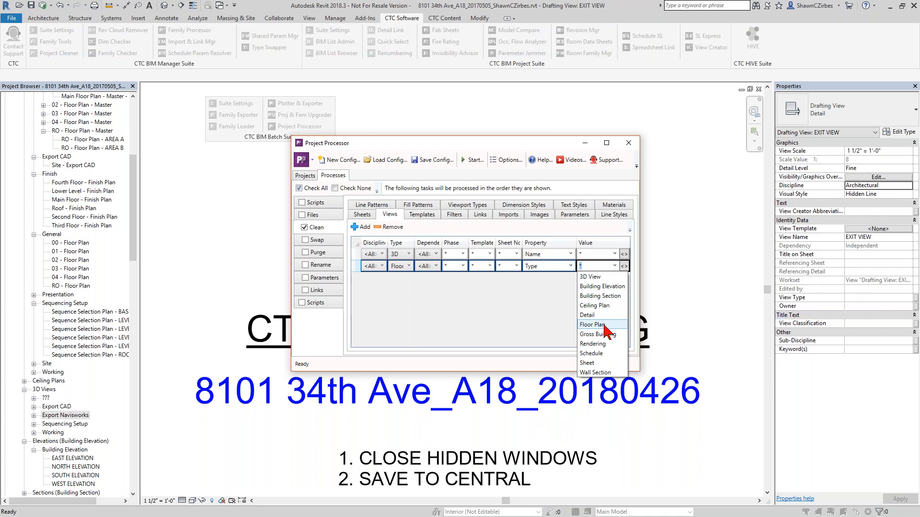
{"action": "left_click", "coordinate": [572, 267]}
{"action": "left_click", "coordinate": [571, 266]}
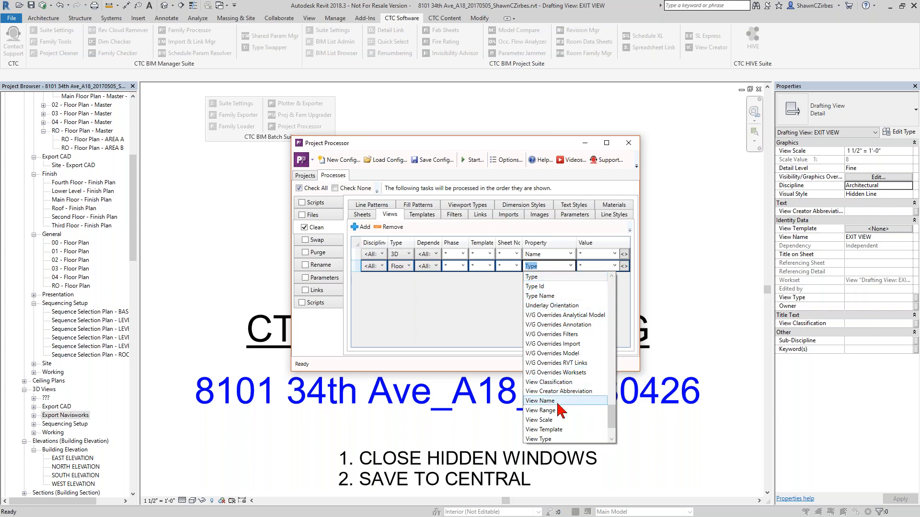
{"action": "left_click", "coordinate": [539, 440]}
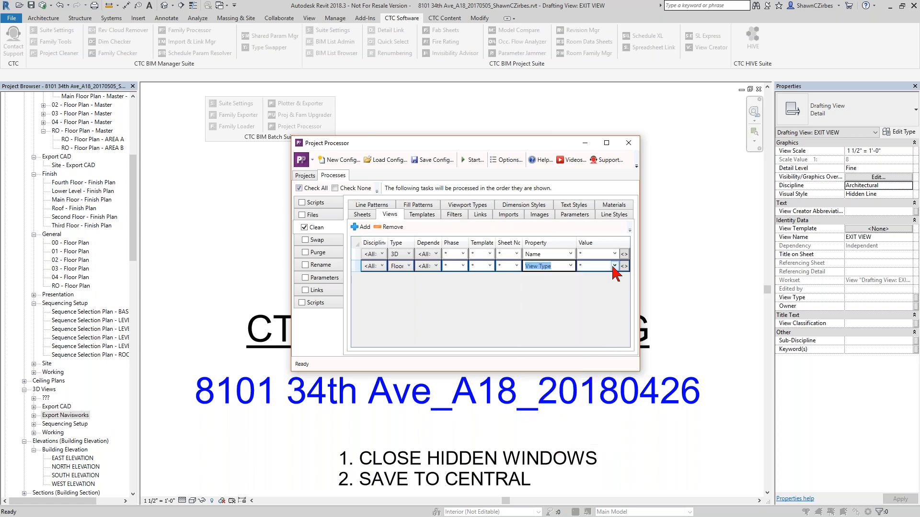
{"action": "left_click", "coordinate": [613, 266]}
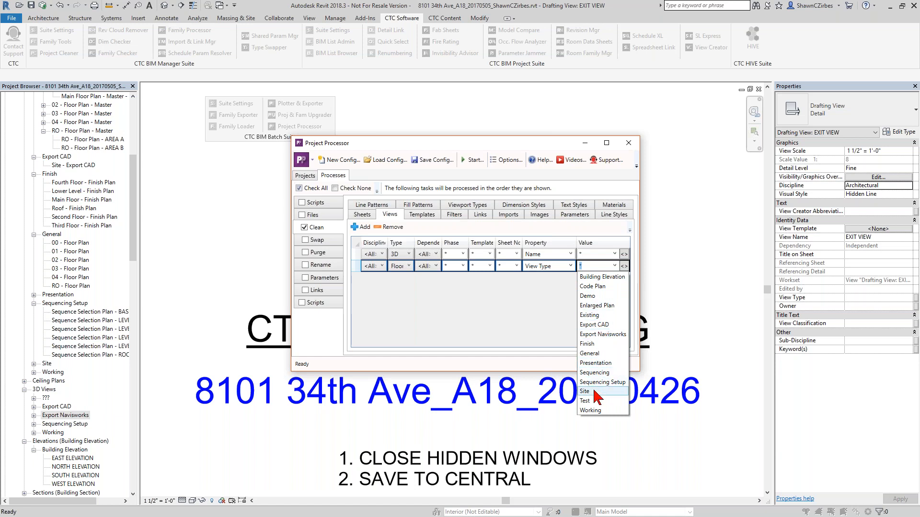
{"action": "left_click", "coordinate": [600, 286]}
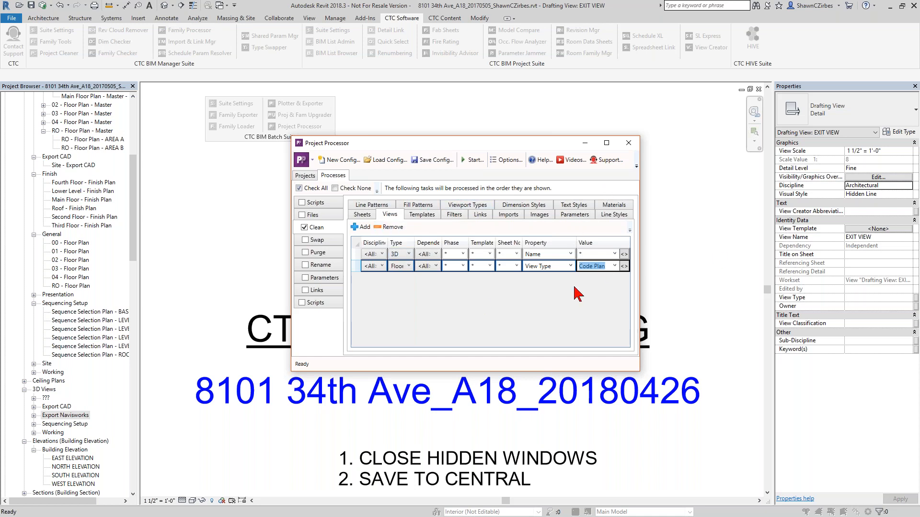
- Add a line style clean rule row and browse the available line style names
{"action": "left_click", "coordinate": [611, 215]}
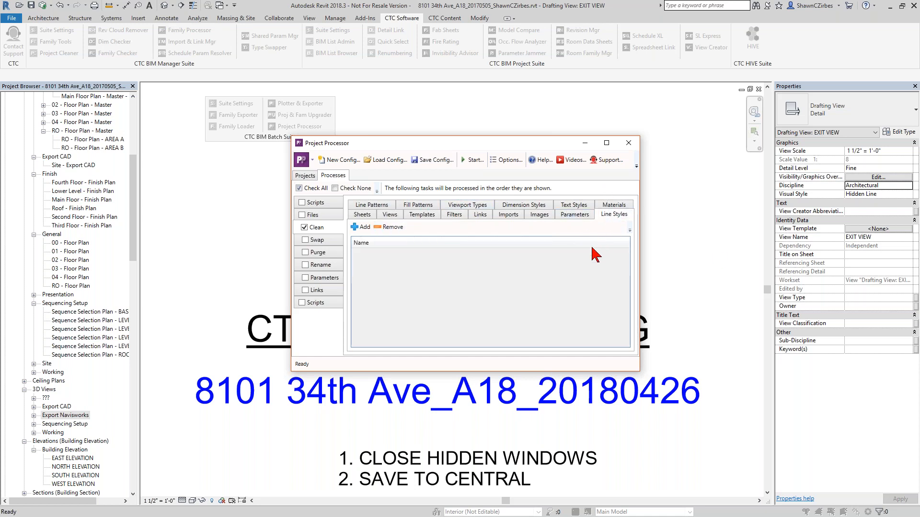
{"action": "left_click", "coordinate": [362, 227]}
{"action": "left_click", "coordinate": [382, 254]}
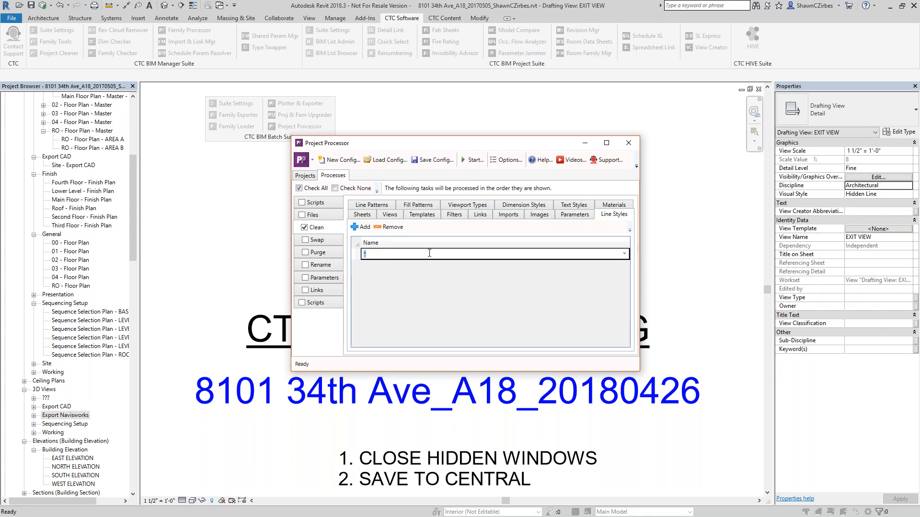
{"action": "left_click", "coordinate": [624, 254]}
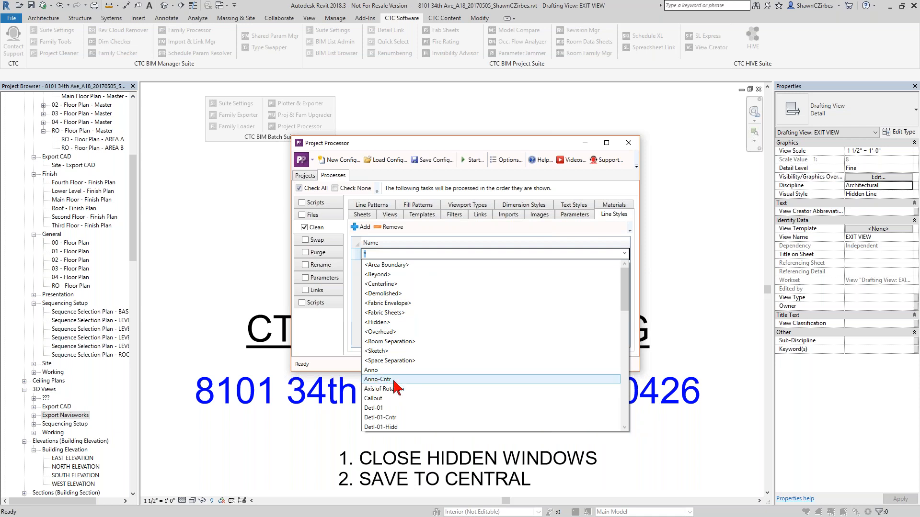
{"action": "scroll", "coordinate": [395, 385], "scroll_direction": "down", "scroll_amount": 3}
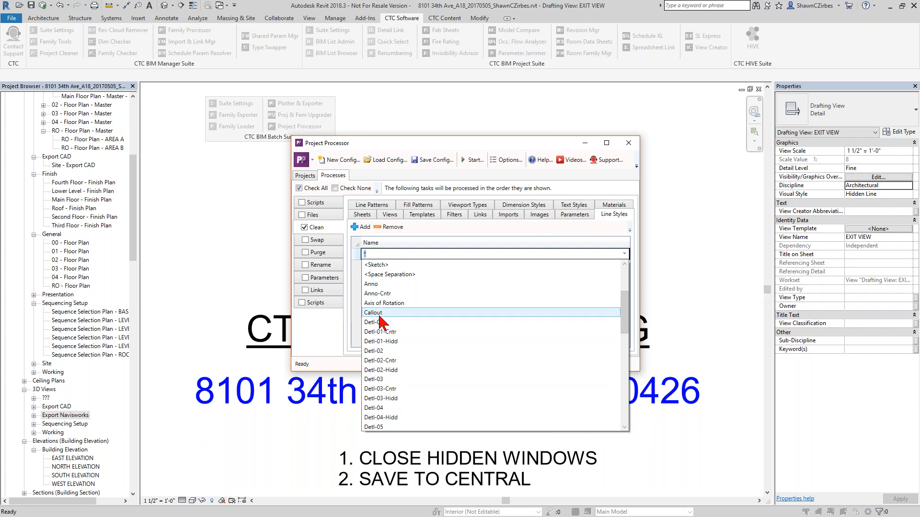
{"action": "left_click", "coordinate": [359, 334]}
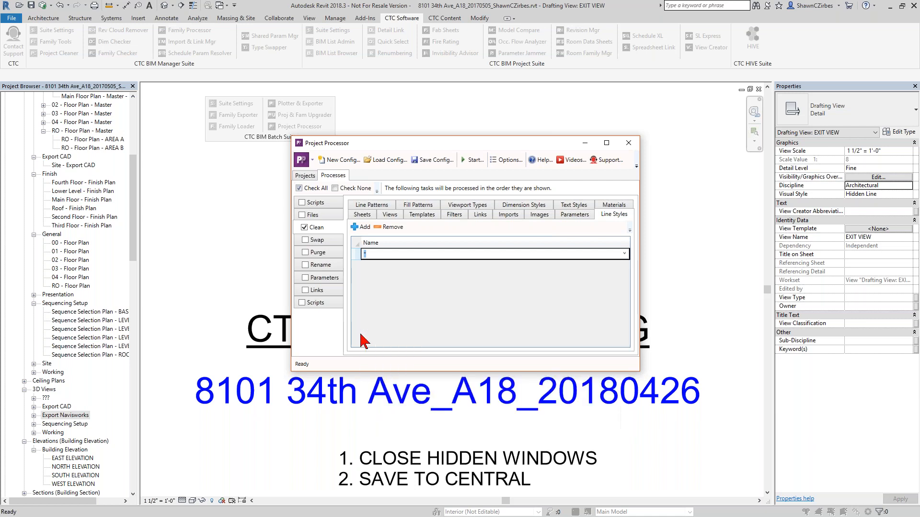
- Review the other clean categories: Parameters, Images, Imports, Links, Viewport Types and Dimension Styles
{"action": "left_click", "coordinate": [579, 215]}
{"action": "left_click", "coordinate": [537, 214]}
{"action": "left_click", "coordinate": [512, 216]}
{"action": "left_click", "coordinate": [473, 216]}
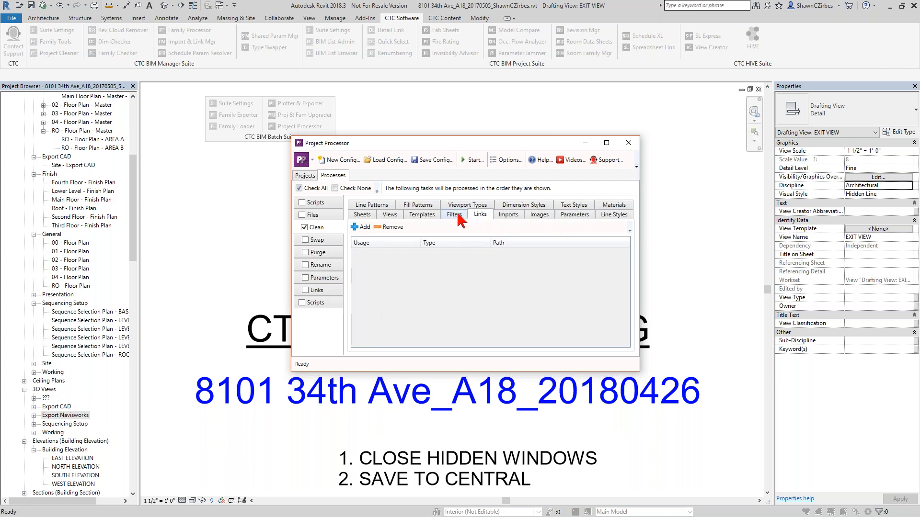
{"action": "left_click", "coordinate": [455, 206]}
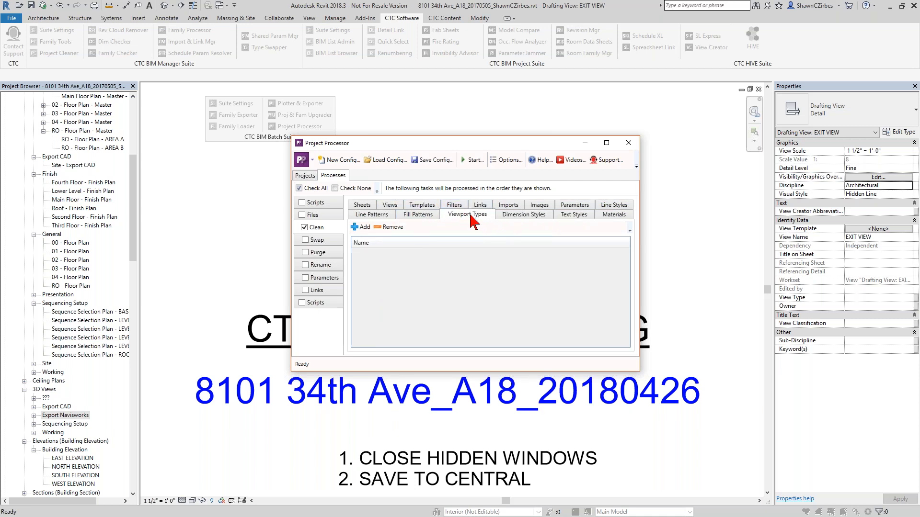
{"action": "left_click", "coordinate": [523, 215]}
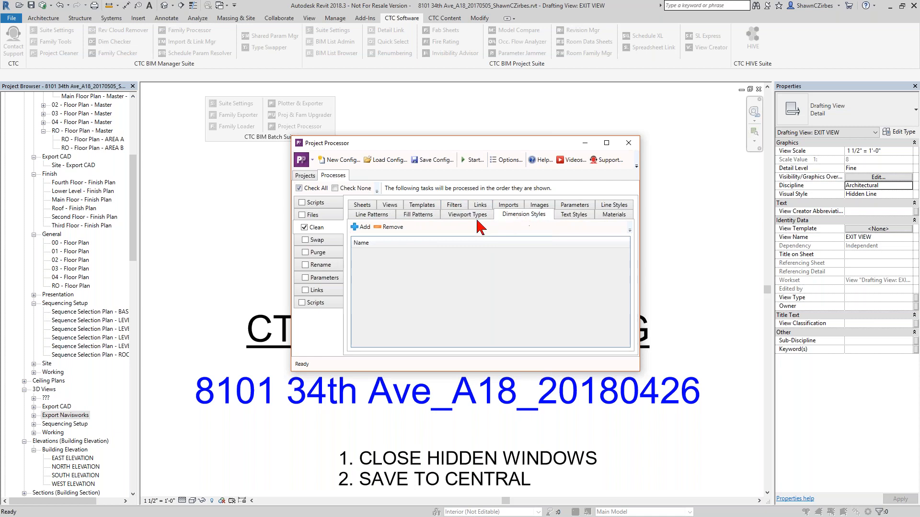
{"action": "left_click", "coordinate": [453, 216]}
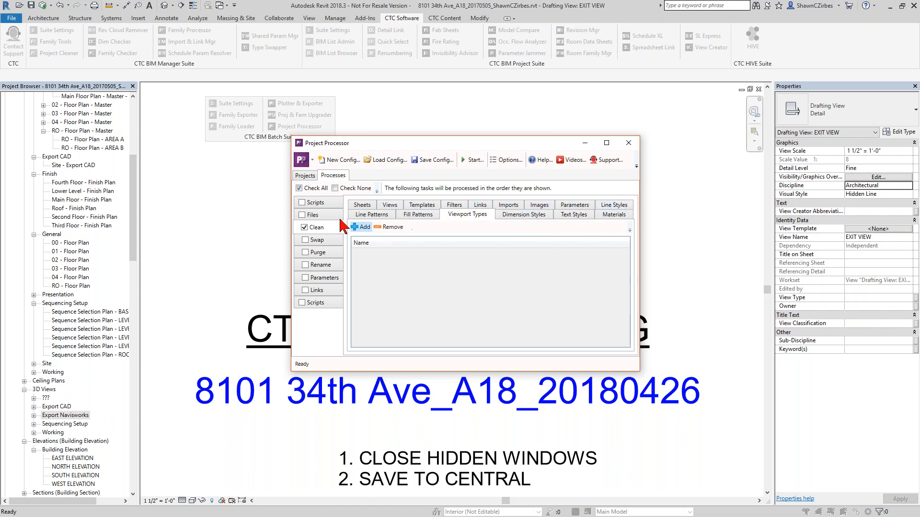
- Move the Swap process ahead of Clean in the processing order and review its swap tabs, leaving Swap disabled
{"action": "left_click", "coordinate": [318, 243]}
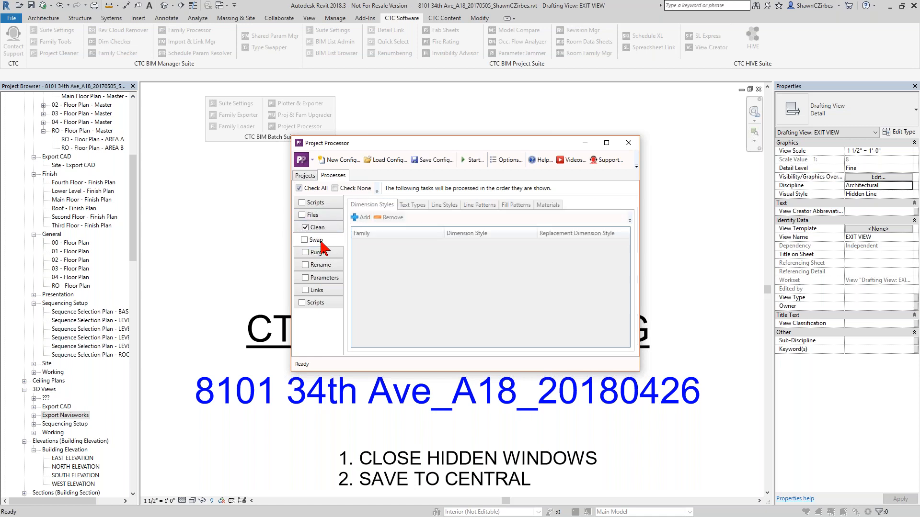
{"action": "left_click_drag", "start_coordinate": [320, 244], "coordinate": [321, 227]}
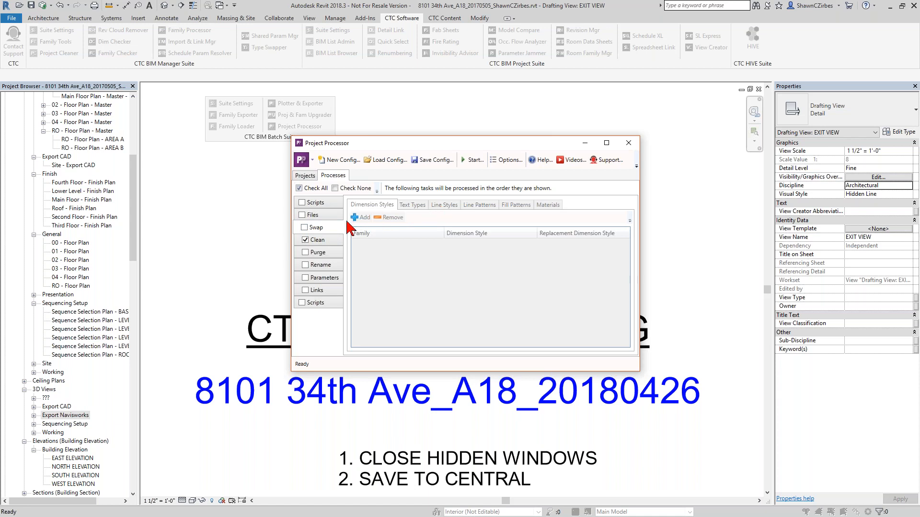
{"action": "left_click", "coordinate": [305, 228]}
{"action": "left_click", "coordinate": [450, 208]}
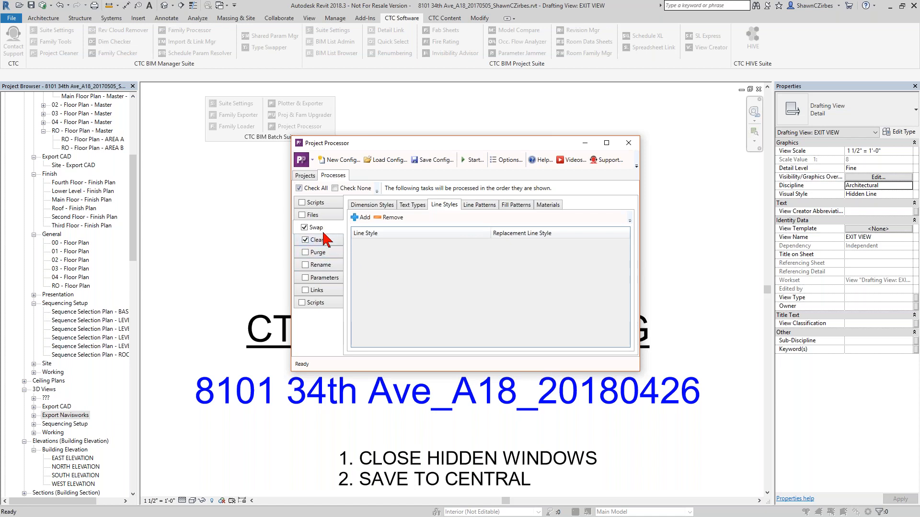
{"action": "left_click", "coordinate": [307, 229]}
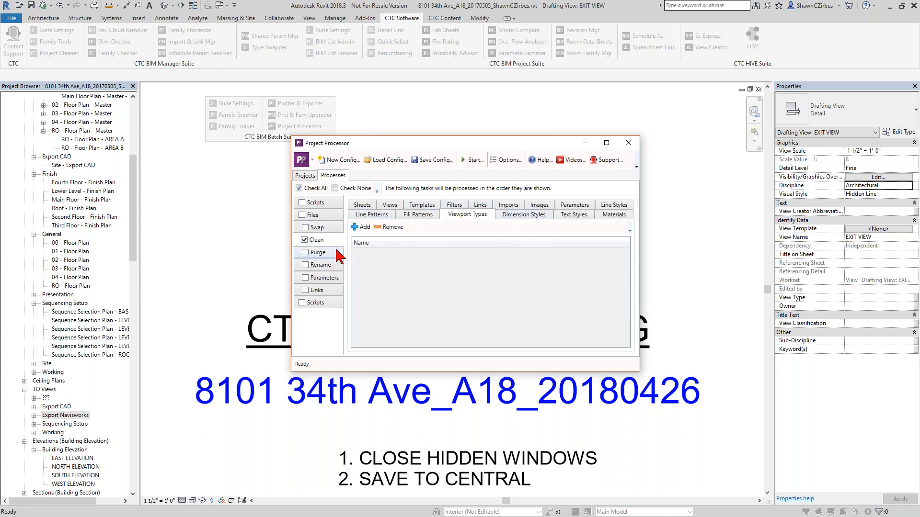
- Enable the Purge process and also purge Line Styles, Line Patterns, Materials and Material Assets
{"action": "left_click", "coordinate": [307, 255]}
{"action": "left_click", "coordinate": [306, 254]}
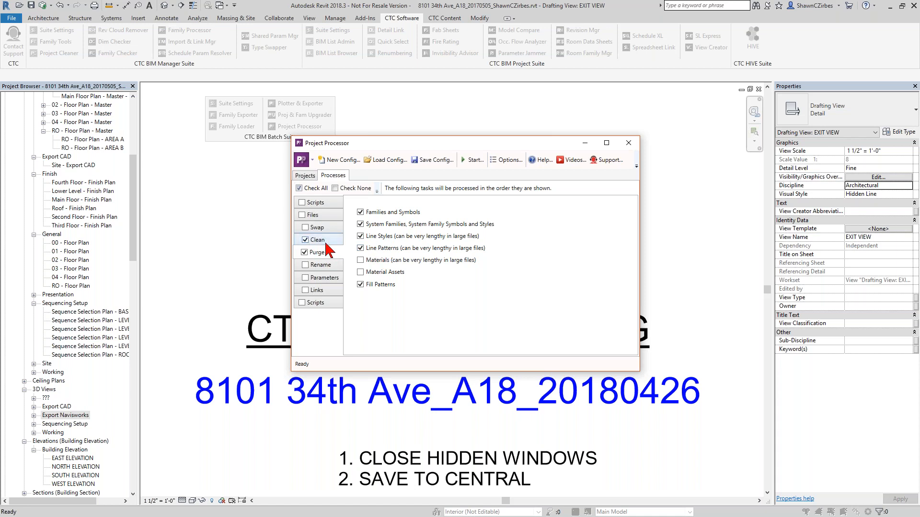
{"action": "left_click", "coordinate": [361, 237]}
{"action": "left_click", "coordinate": [361, 248]}
{"action": "left_click", "coordinate": [360, 260]}
{"action": "left_click", "coordinate": [360, 272]}
- Move the Rename process to the top of the processing order and enable it
{"action": "left_click", "coordinate": [324, 277]}
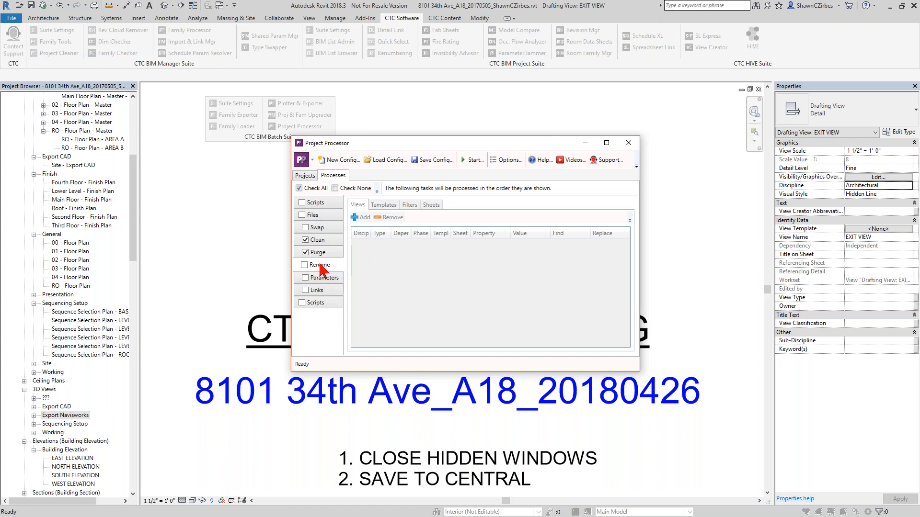
{"action": "left_click_drag", "start_coordinate": [318, 267], "coordinate": [317, 236]}
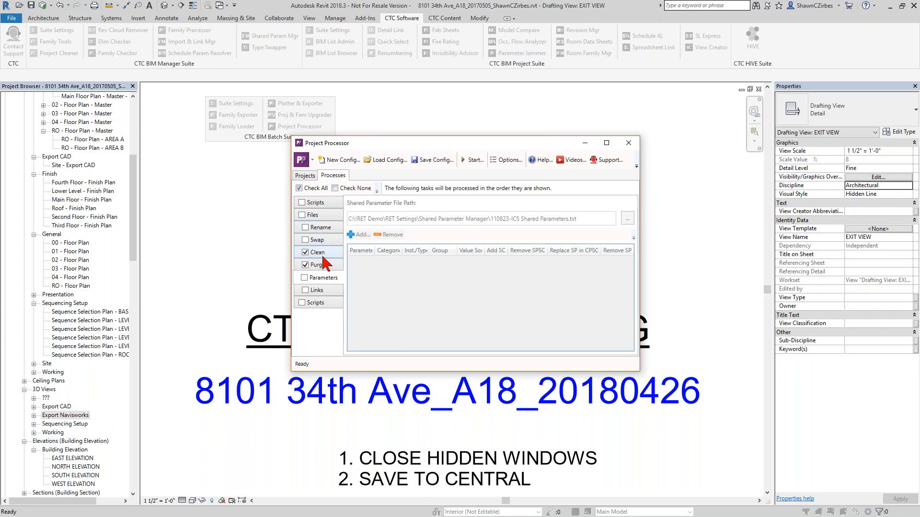
{"action": "left_click", "coordinate": [316, 230]}
{"action": "left_click", "coordinate": [304, 228]}
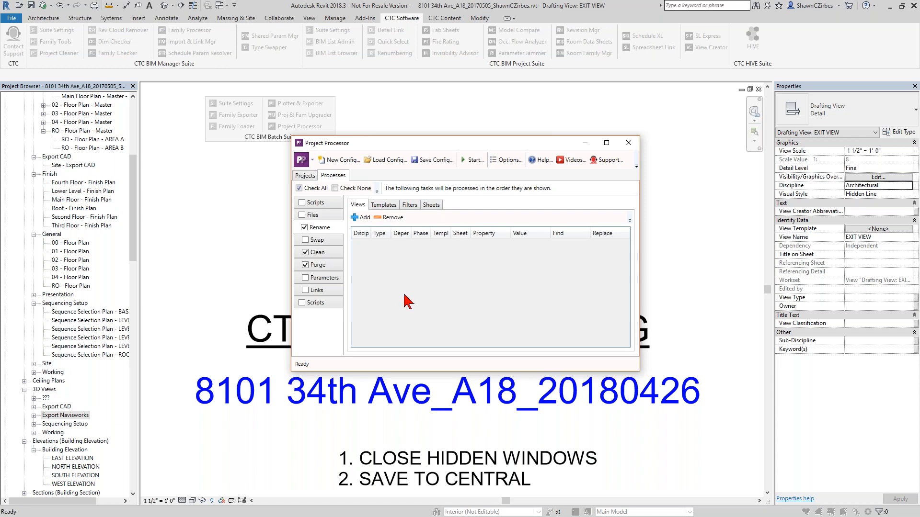
- Review the Parameters and Links process settings without enabling them, and close the Project Processor
{"action": "left_click", "coordinate": [324, 279]}
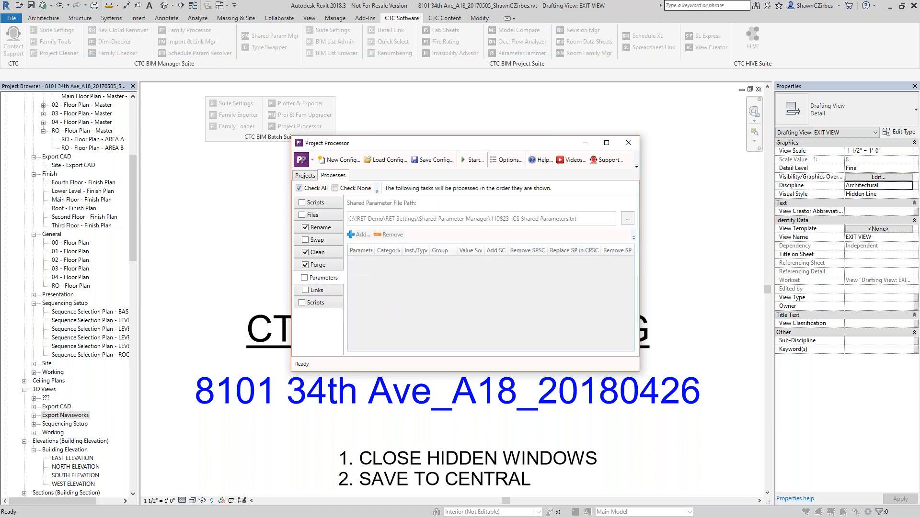
{"action": "left_click", "coordinate": [304, 278]}
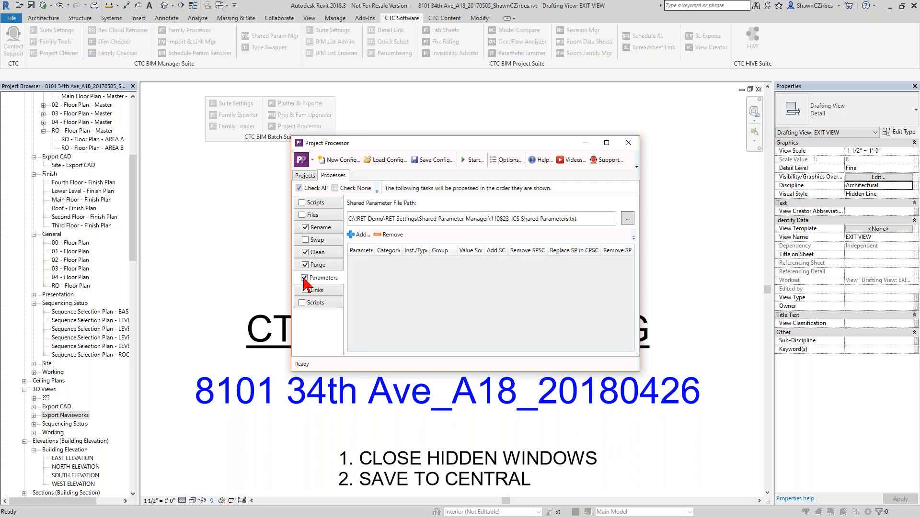
{"action": "left_click", "coordinate": [304, 278]}
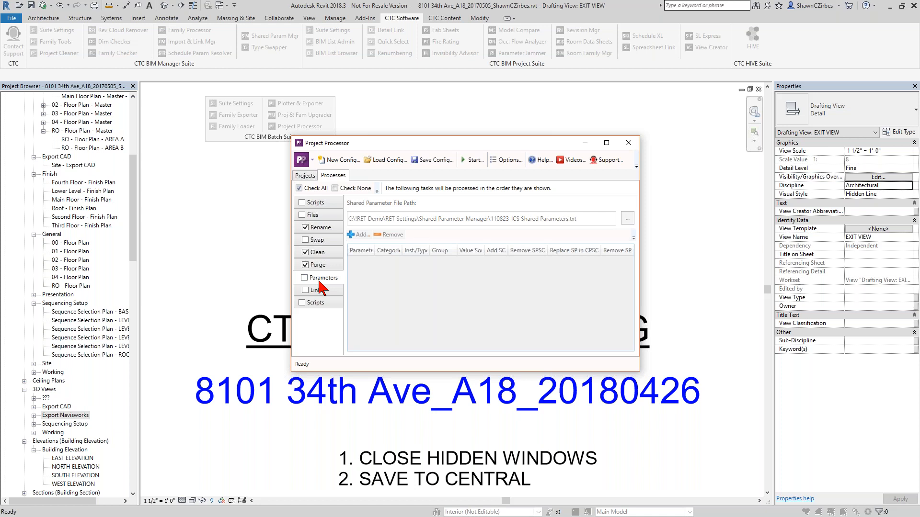
{"action": "left_click", "coordinate": [320, 290]}
{"action": "left_click", "coordinate": [304, 290]}
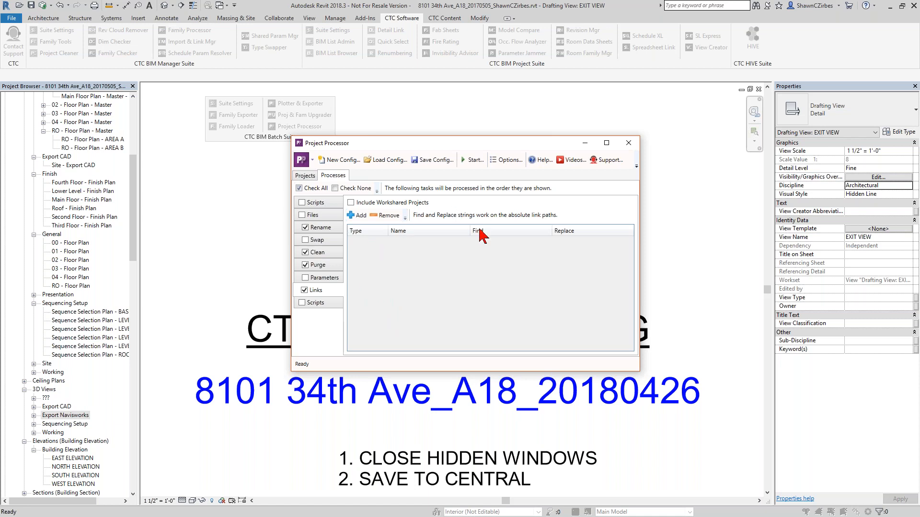
{"action": "left_click", "coordinate": [305, 291]}
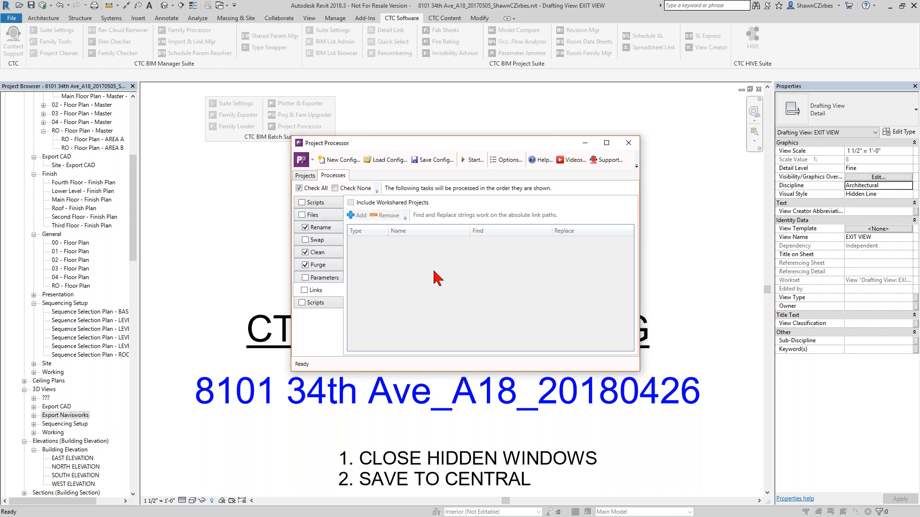
{"action": "left_click", "coordinate": [628, 143]}
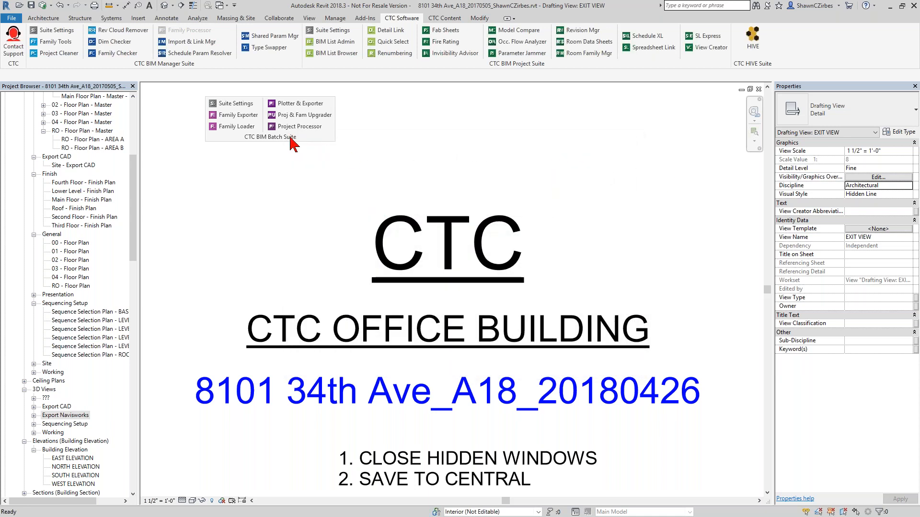